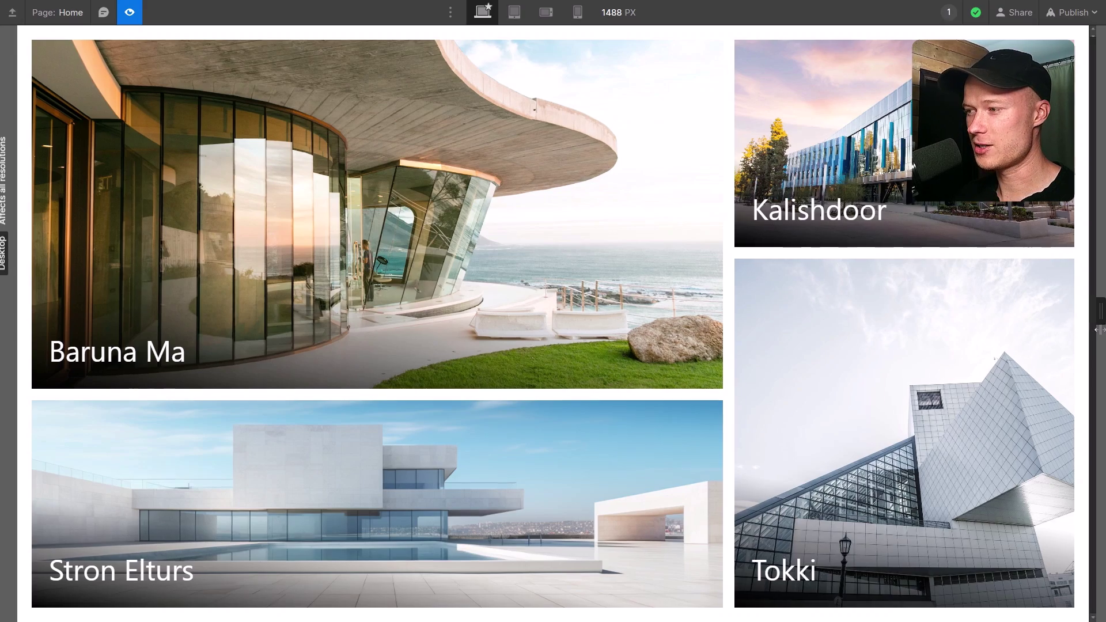
- Widen the preview of the finished image grid to 1494 px, and leave preview mode
mouse_move(1101, 329)
mouse_down()
mouse_move(713, 338)
mouse_move(1105, 337)
mouse_up()
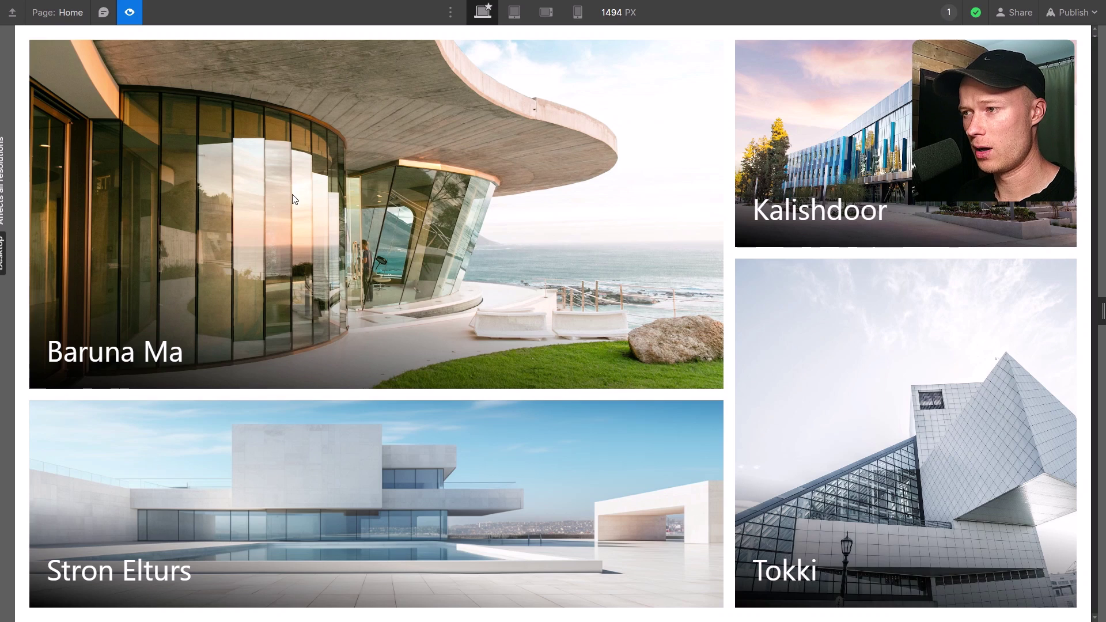
click(131, 13)
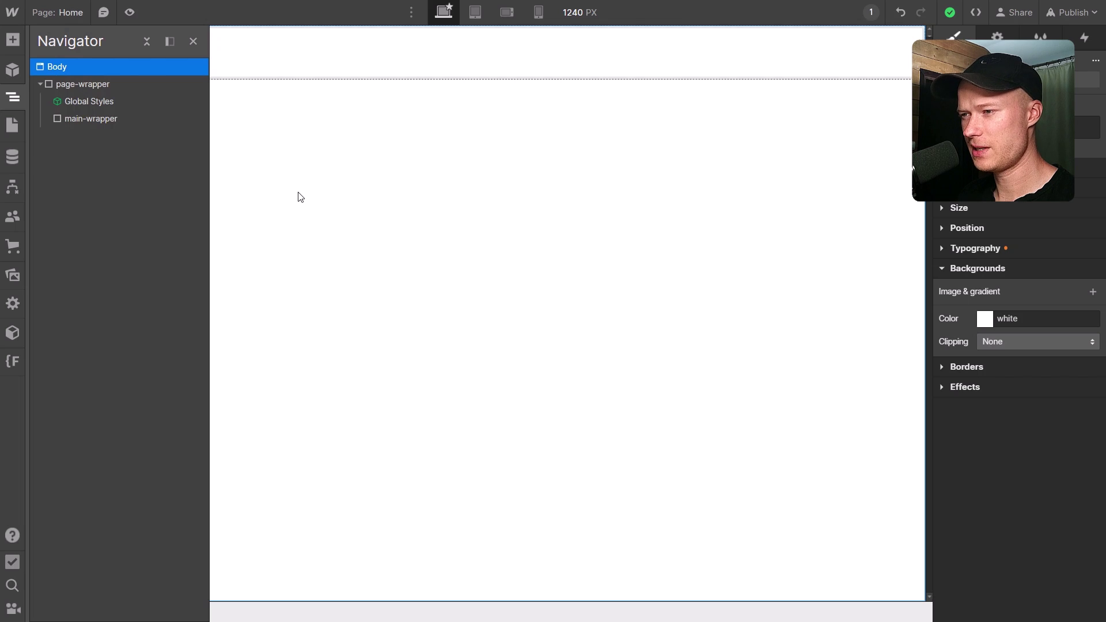
- Insert a Quick Stack element inside main-wrapper using the element search
click(107, 120)
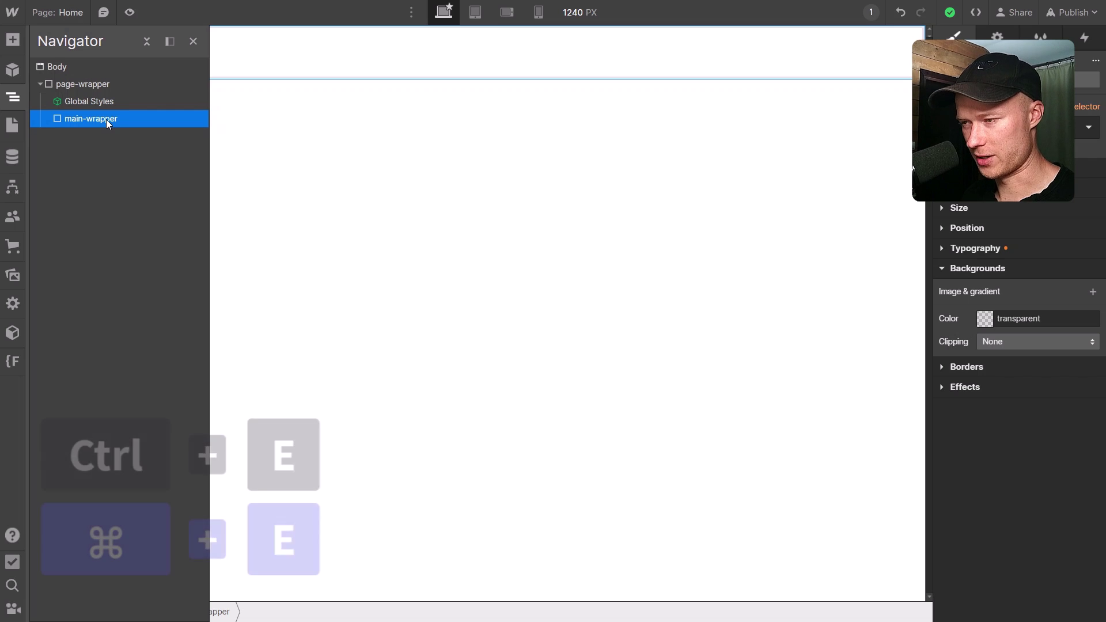
key(ctrl+e)
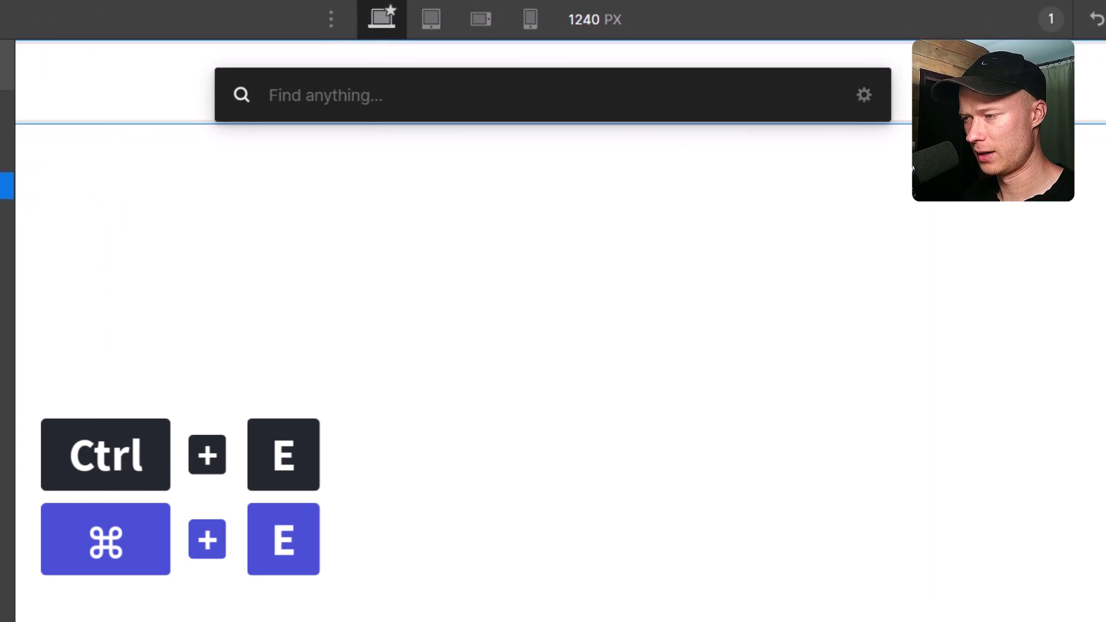
text(wu)
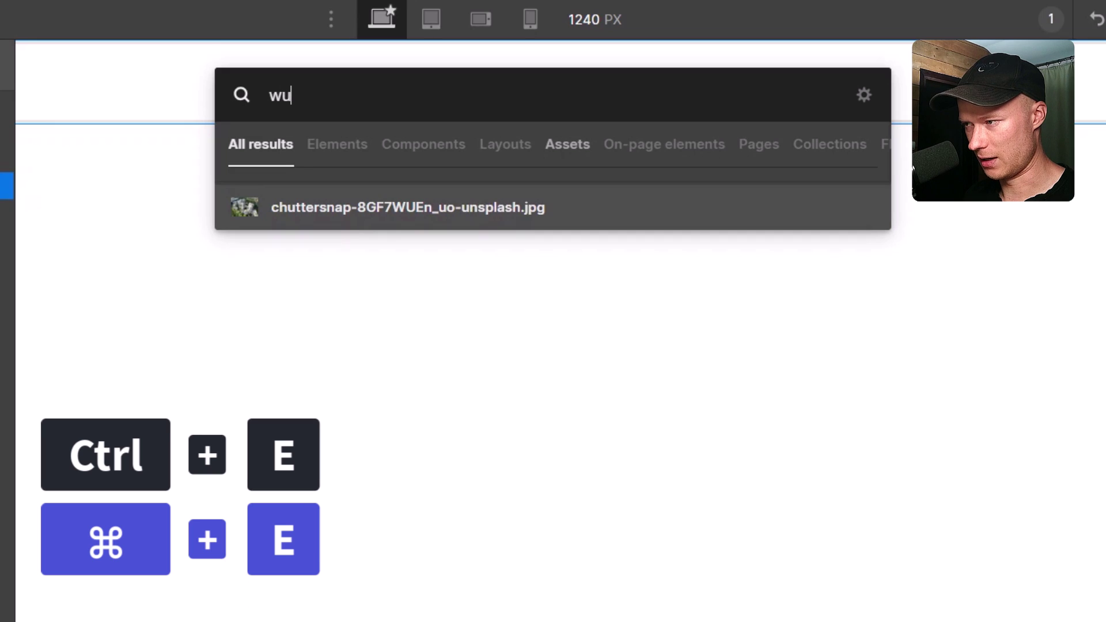
key(BackSpace)
key(BackSpace)
text(quick)
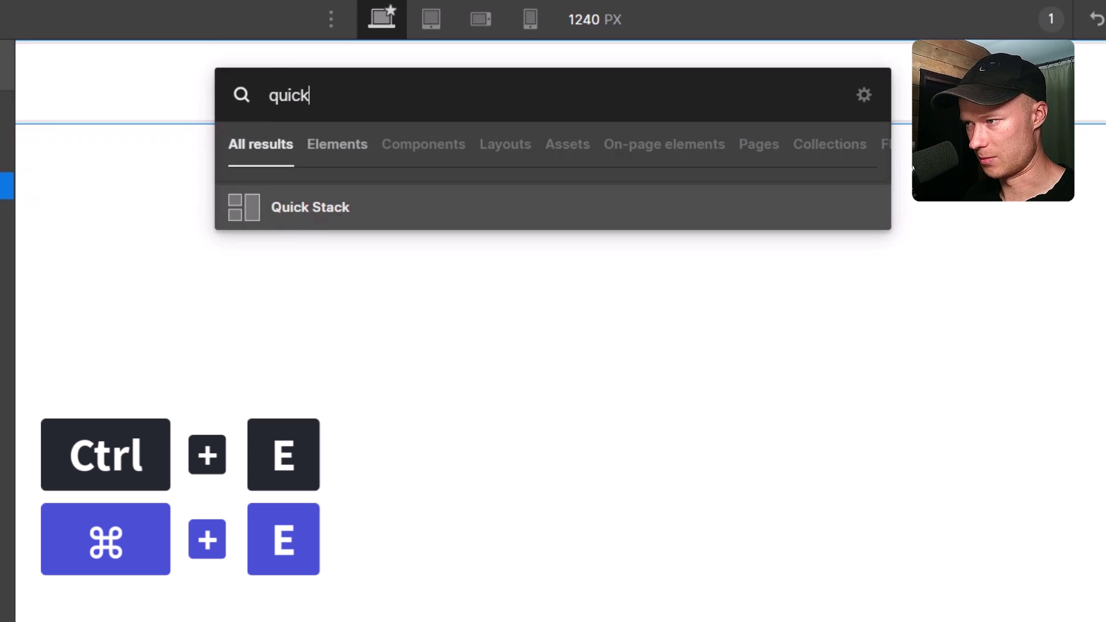
key(Return)
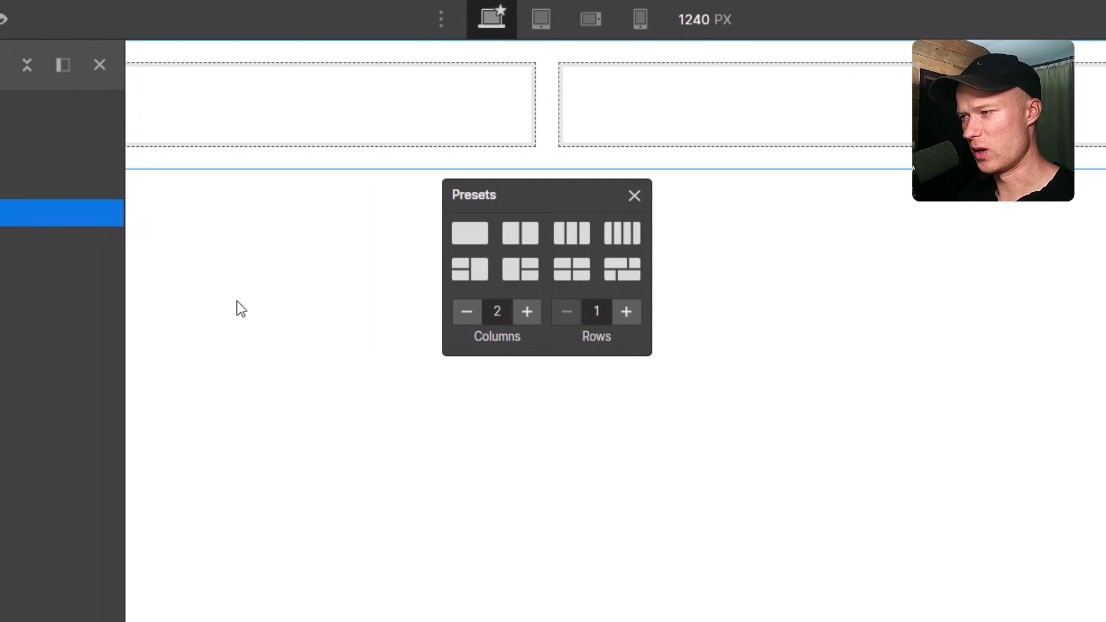
- Apply the preset with two columns and two rows to the Quick Stack and dismiss the presets
mouse_move(474, 209)
mouse_down()
mouse_move(423, 205)
mouse_move(415, 217)
mouse_up()
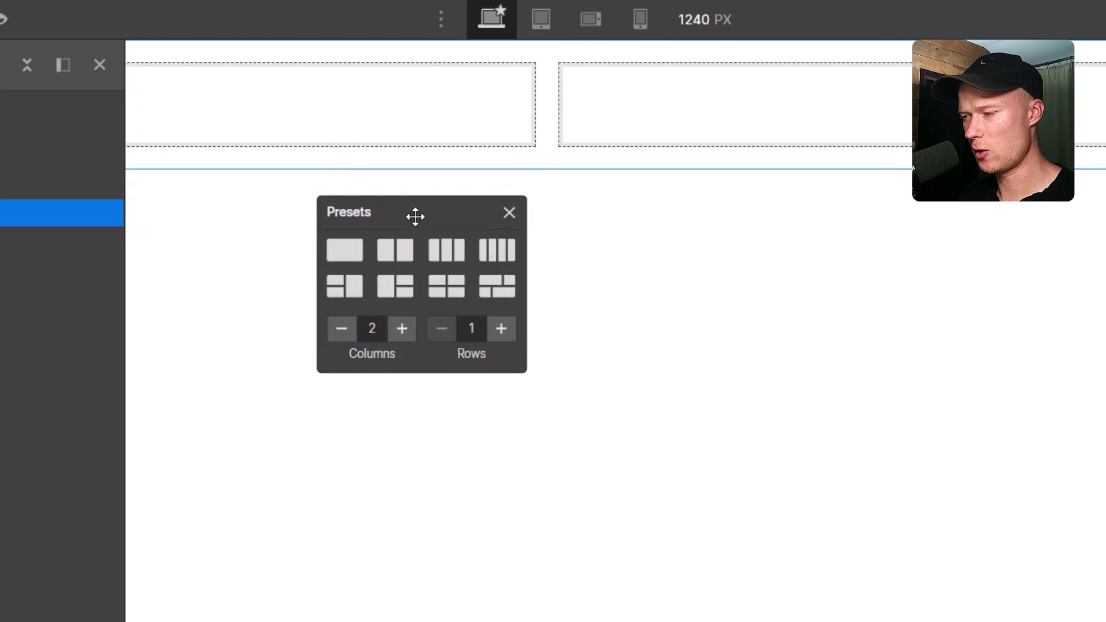
click(448, 287)
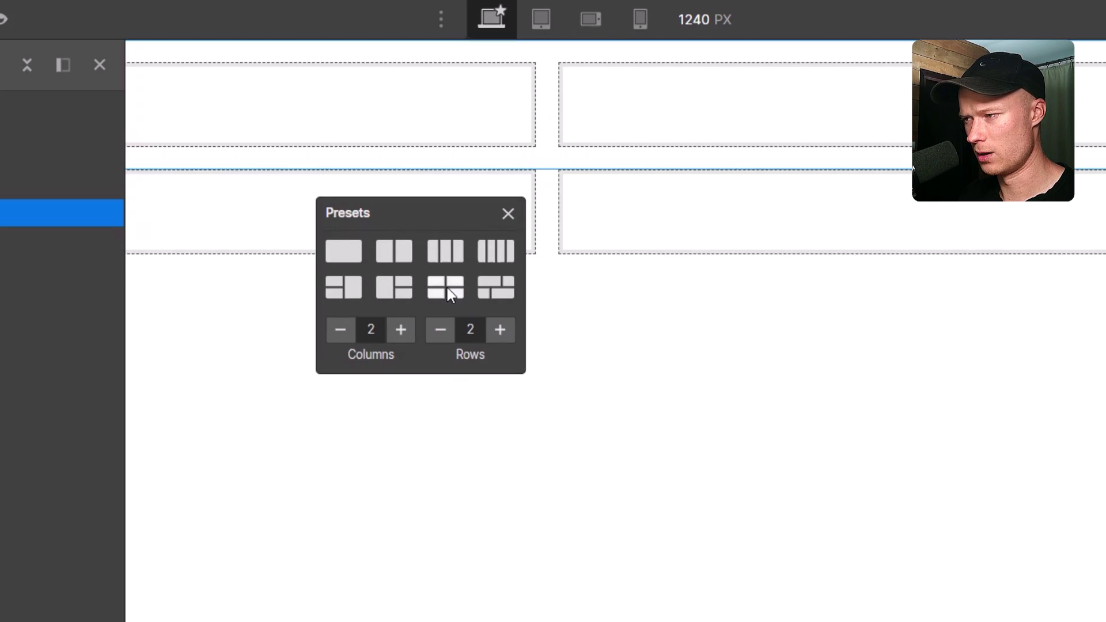
click(513, 216)
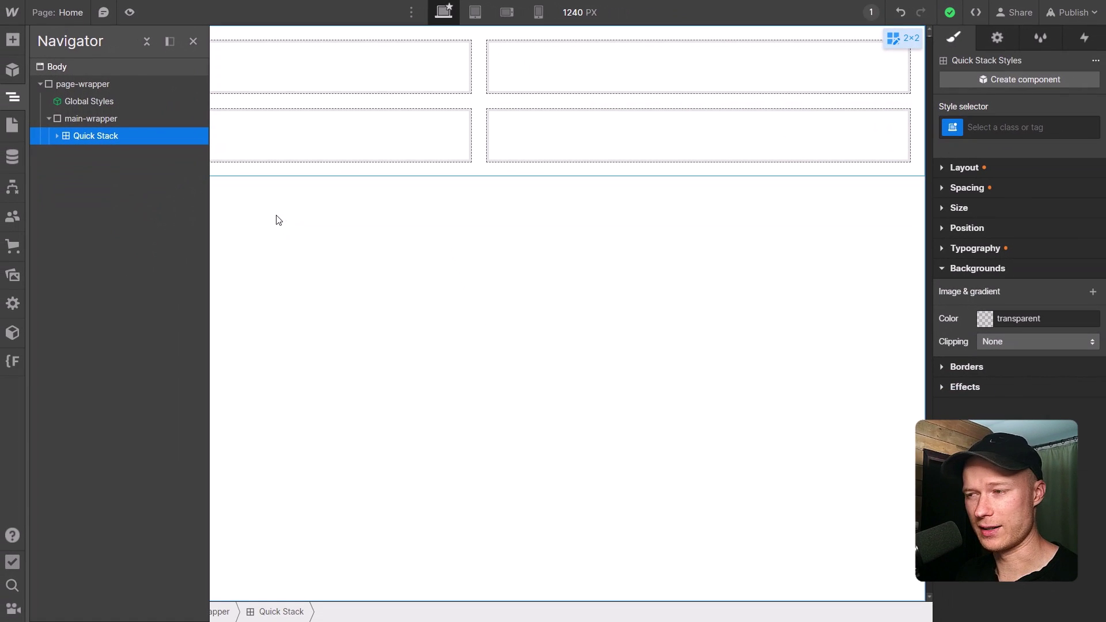
- Create the class hero_stack on the Quick Stack
click(993, 131)
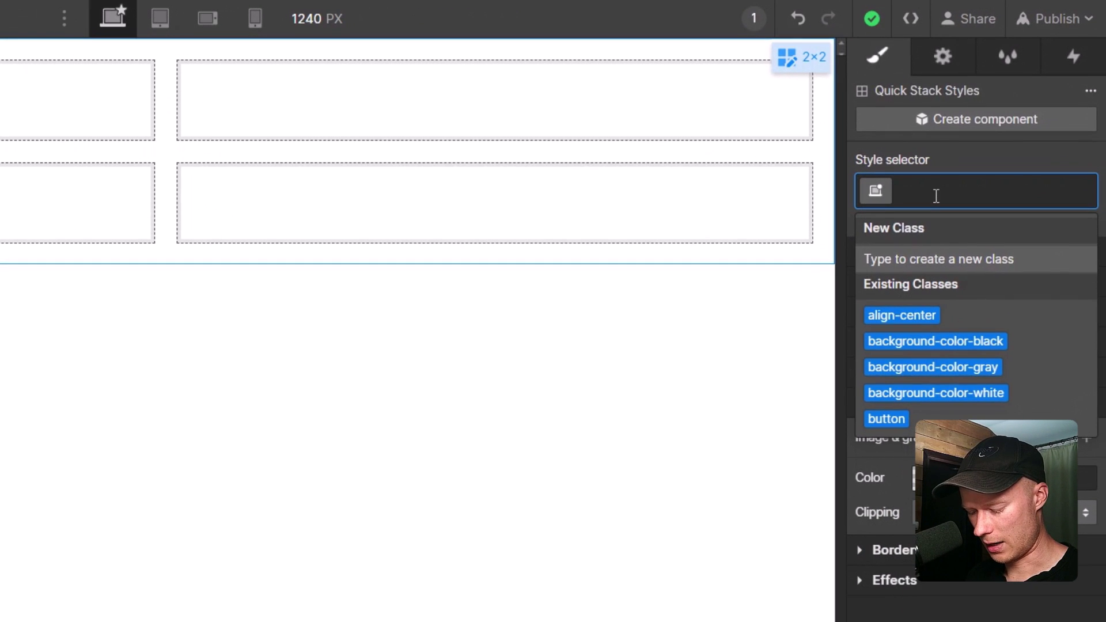
text(hero_st)
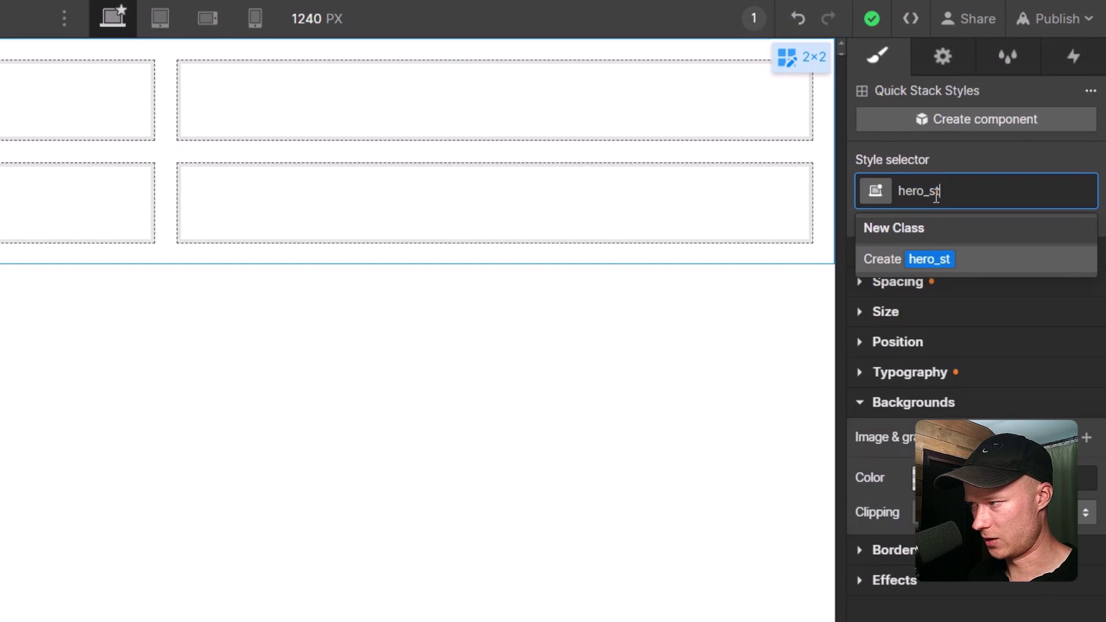
text(ack)
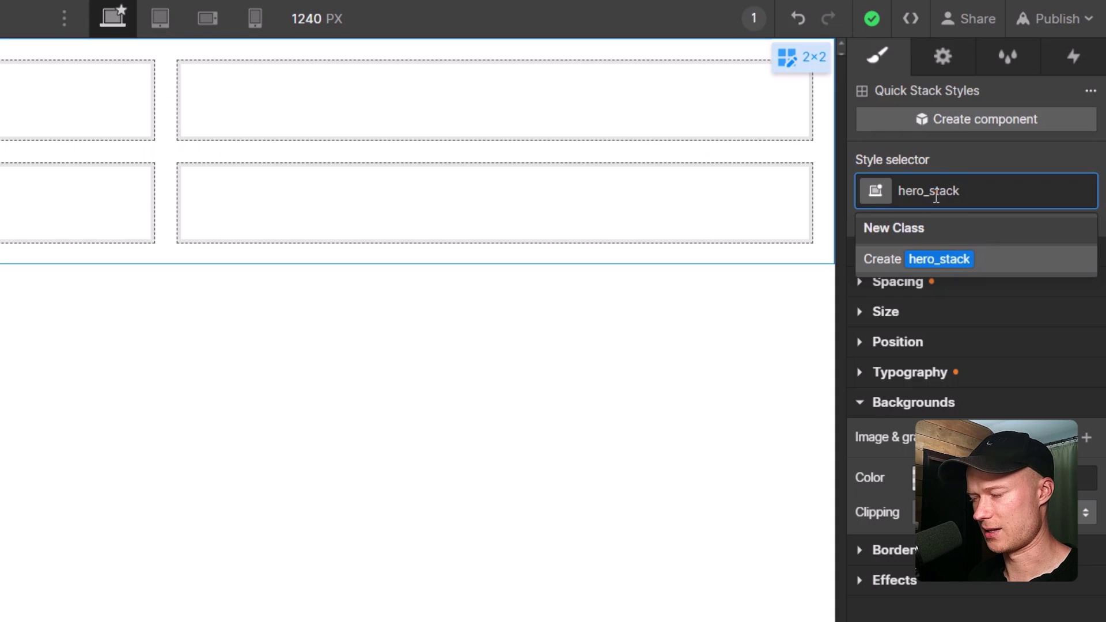
click(936, 259)
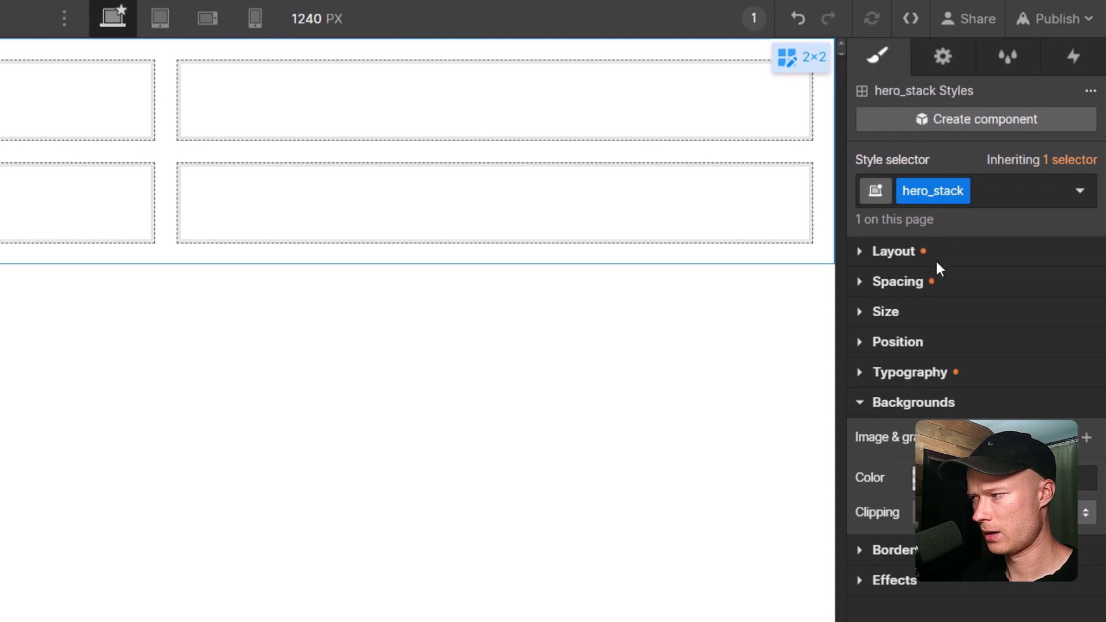
- Set the height of hero_stack to 100 VH
click(890, 313)
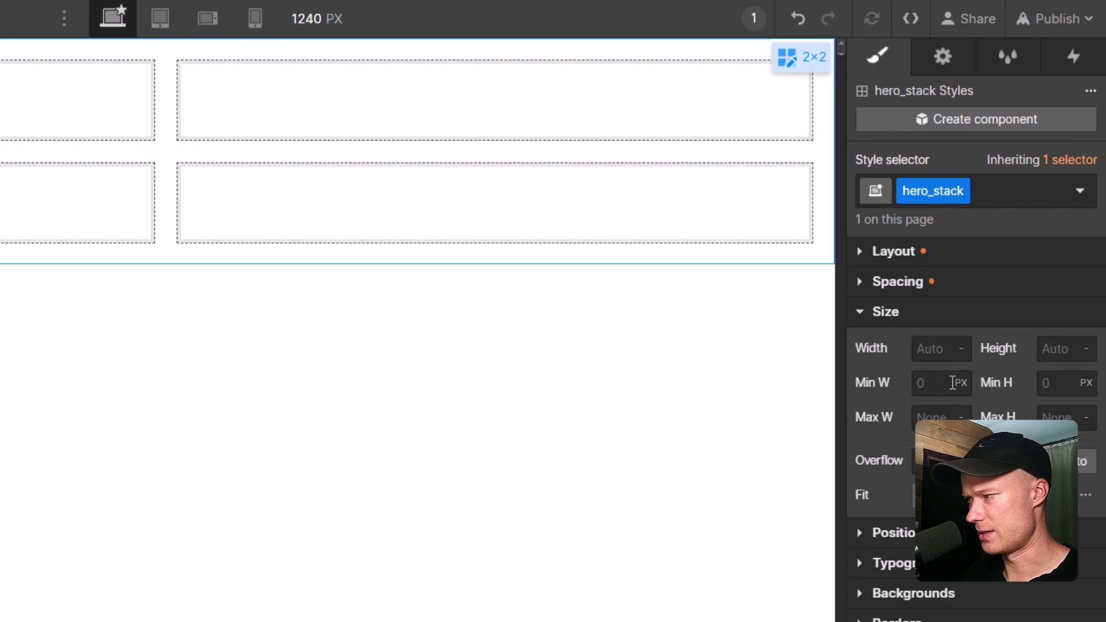
click(1060, 347)
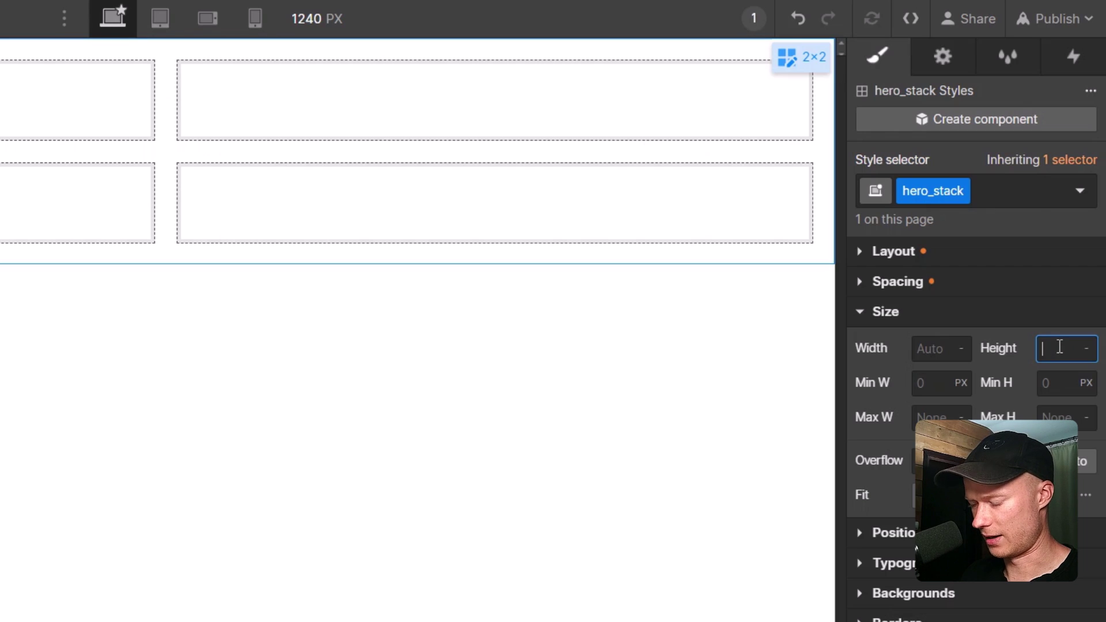
text(100)
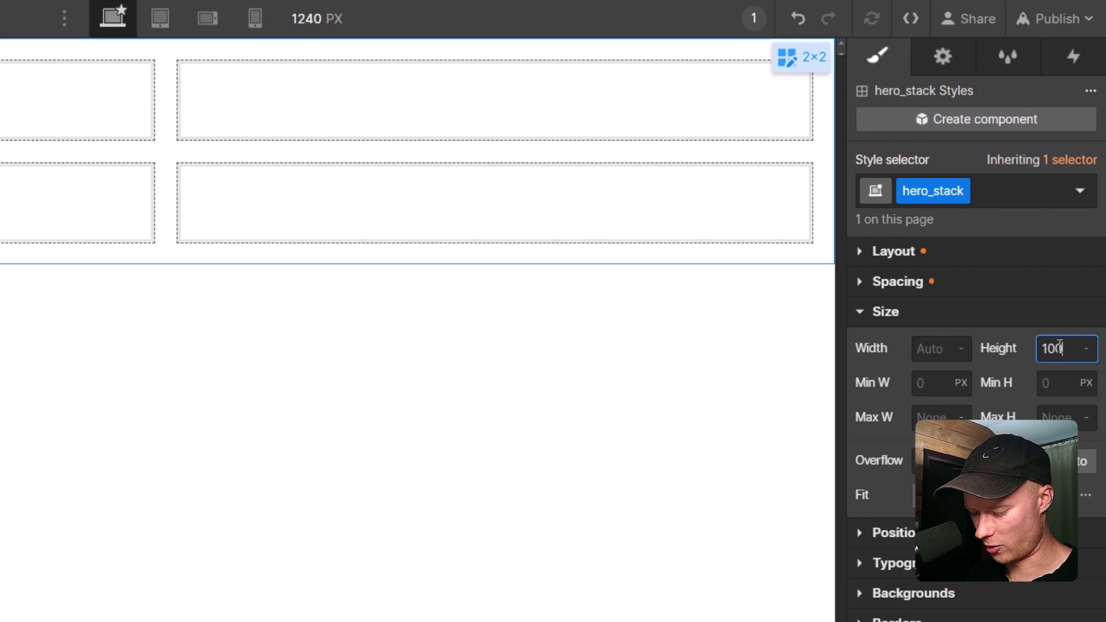
text(vh)
key(Return)
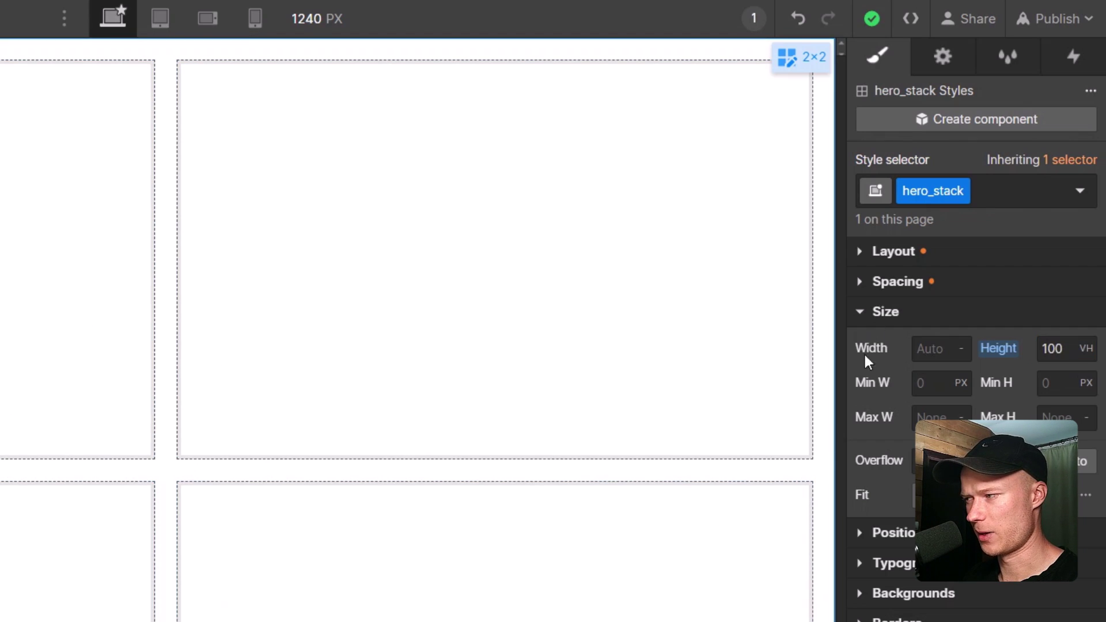
- Try several column and row counts on the hero_stack grid, ending with 5 columns and 2 rows
click(900, 254)
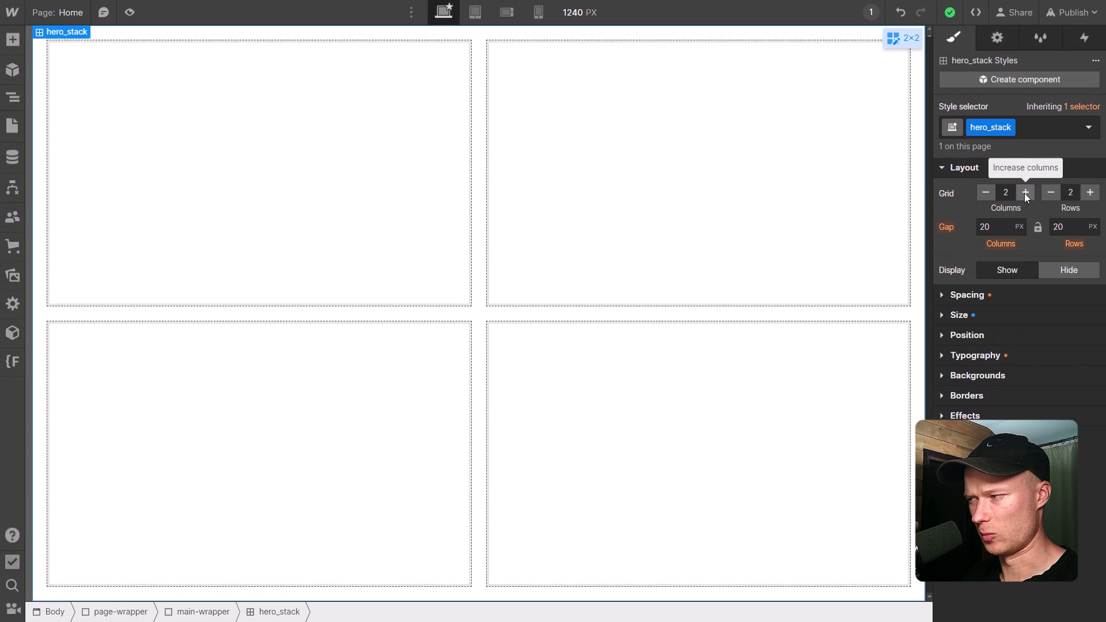
click(1026, 194)
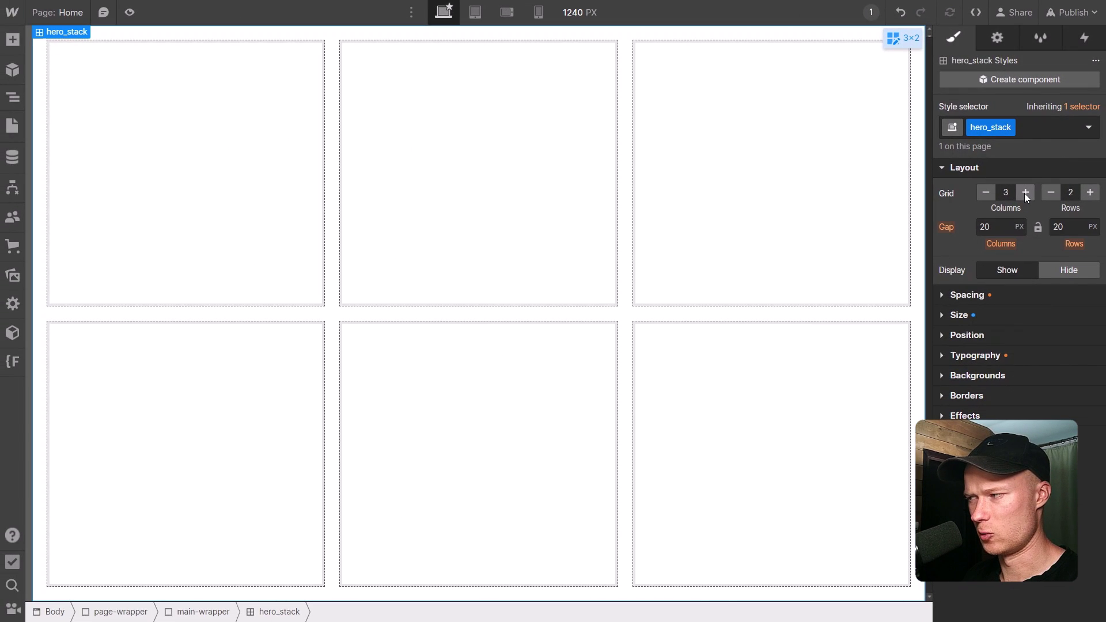
click(1090, 194)
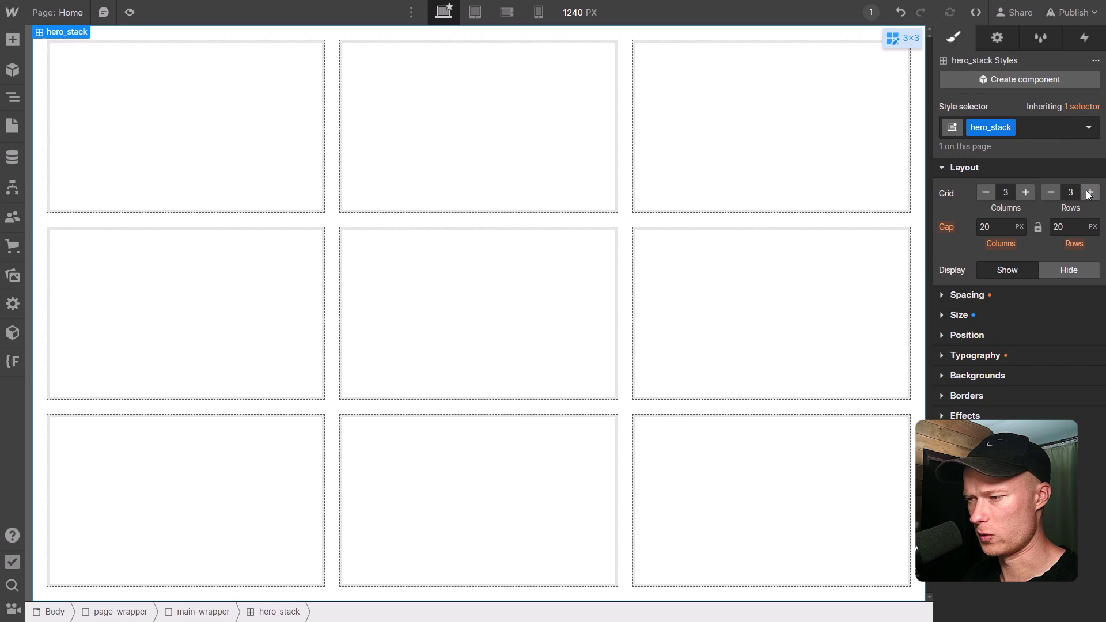
click(1047, 192)
click(986, 192)
click(987, 193)
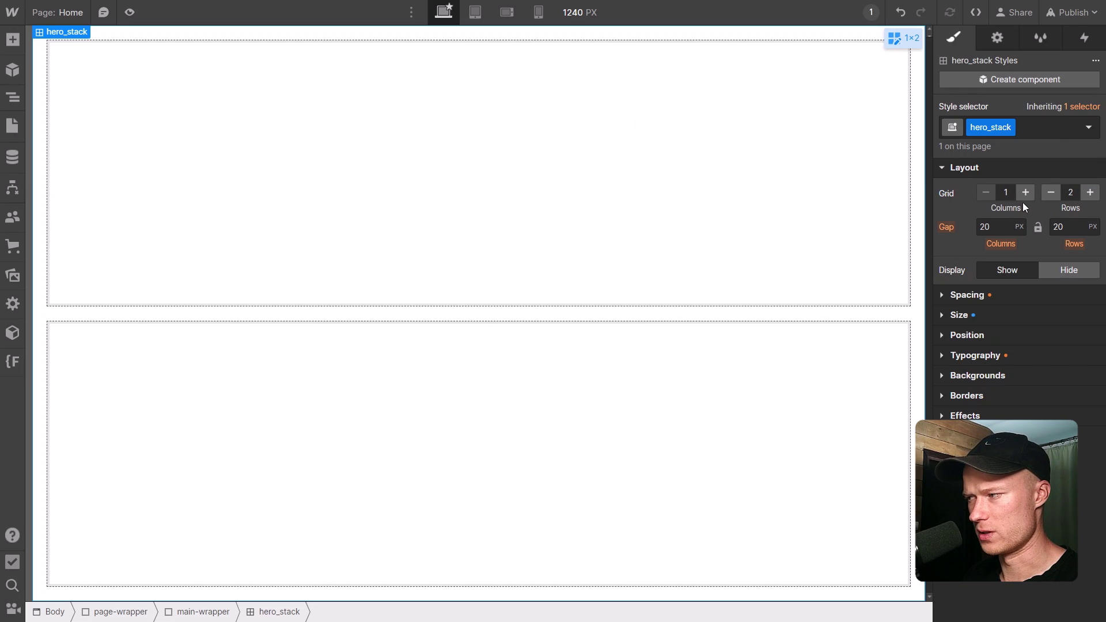
click(1027, 193)
click(1026, 194)
click(1026, 194)
click(1026, 194)
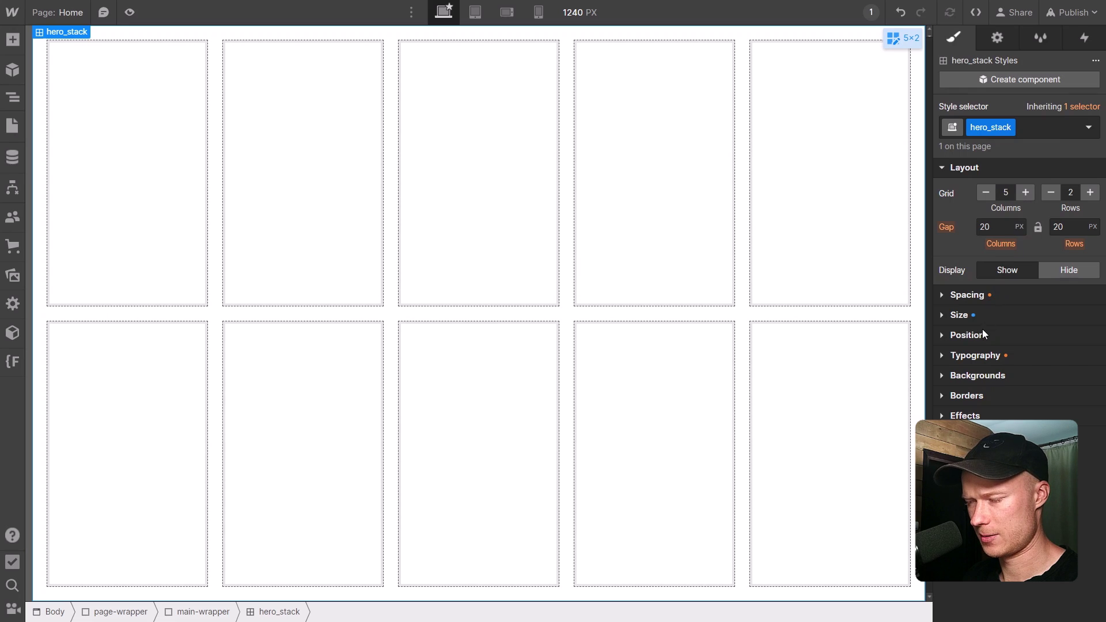
- Try to delete the second-row cell in the last column of hero_stack
click(13, 97)
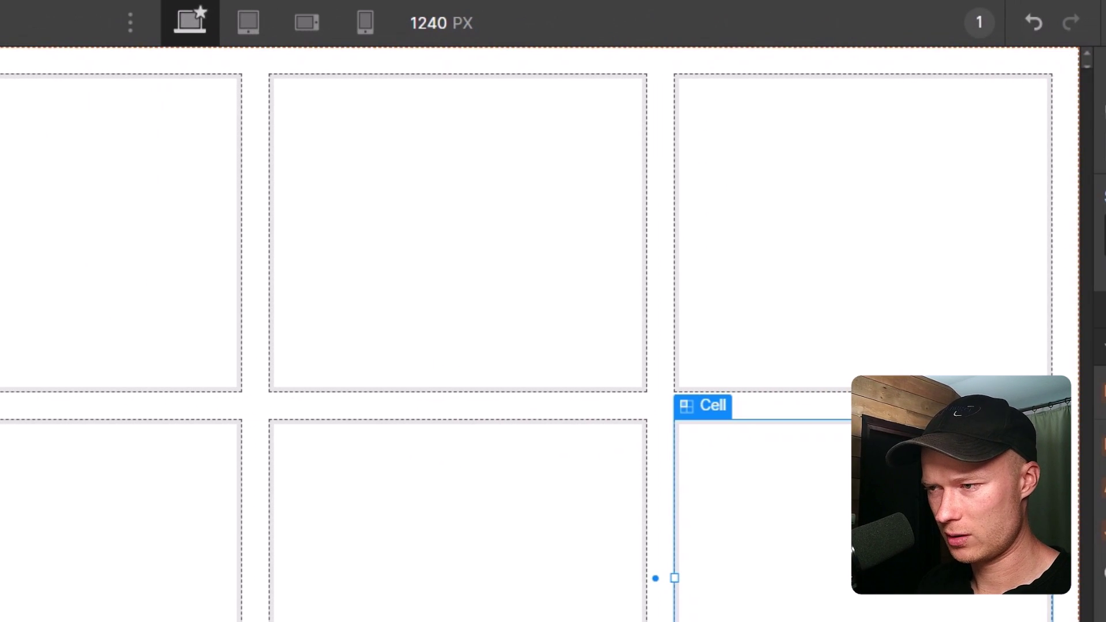
key(Delete)
key(Delete)
key(Delete)
key(Delete)
key(Delete)
key(Delete)
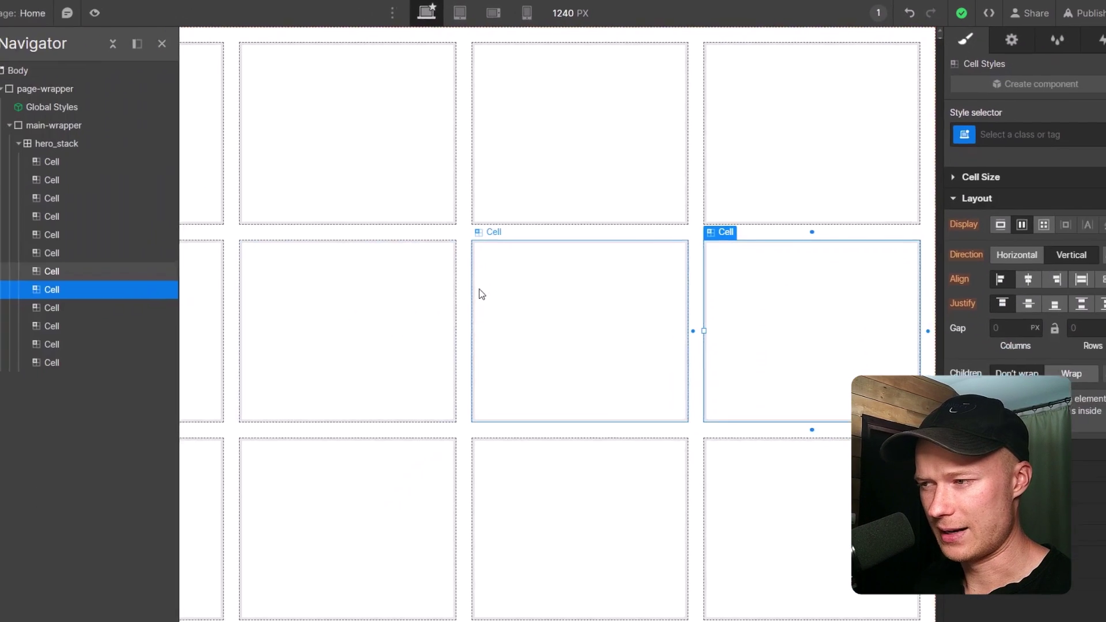
click(14, 100)
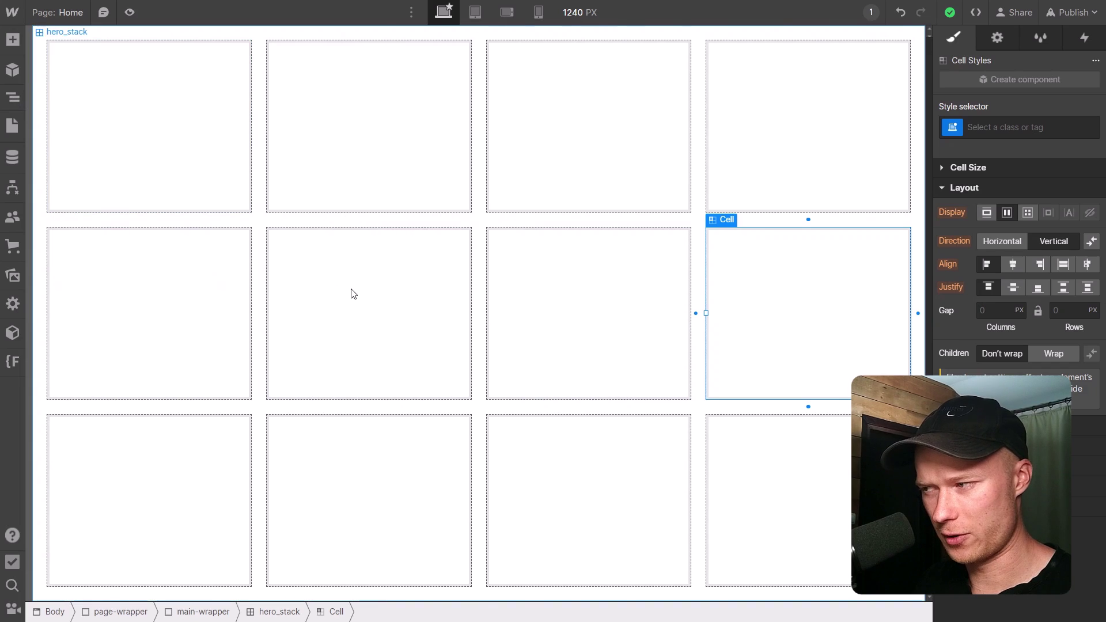
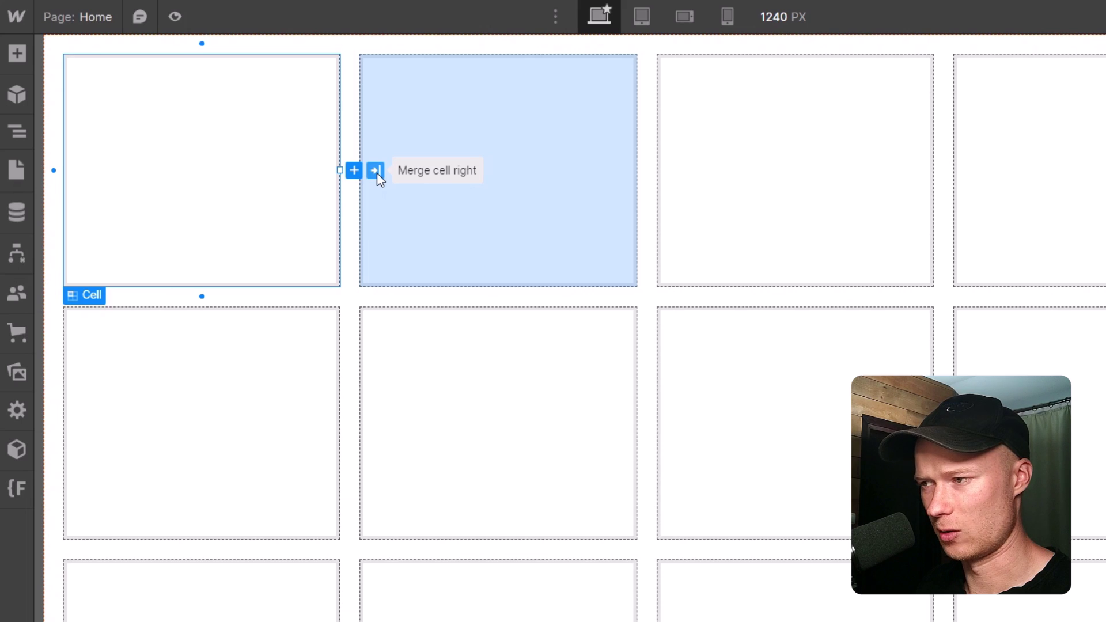
- Merge the first cell of the top row with the cell to its right and check the stack's cell list
click(376, 170)
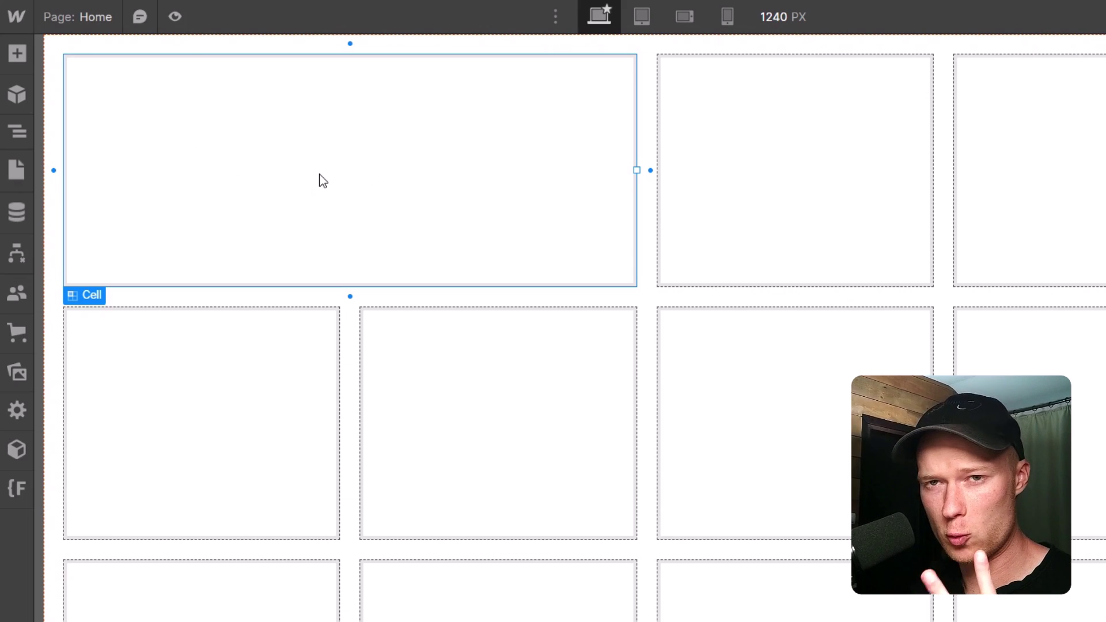
click(18, 131)
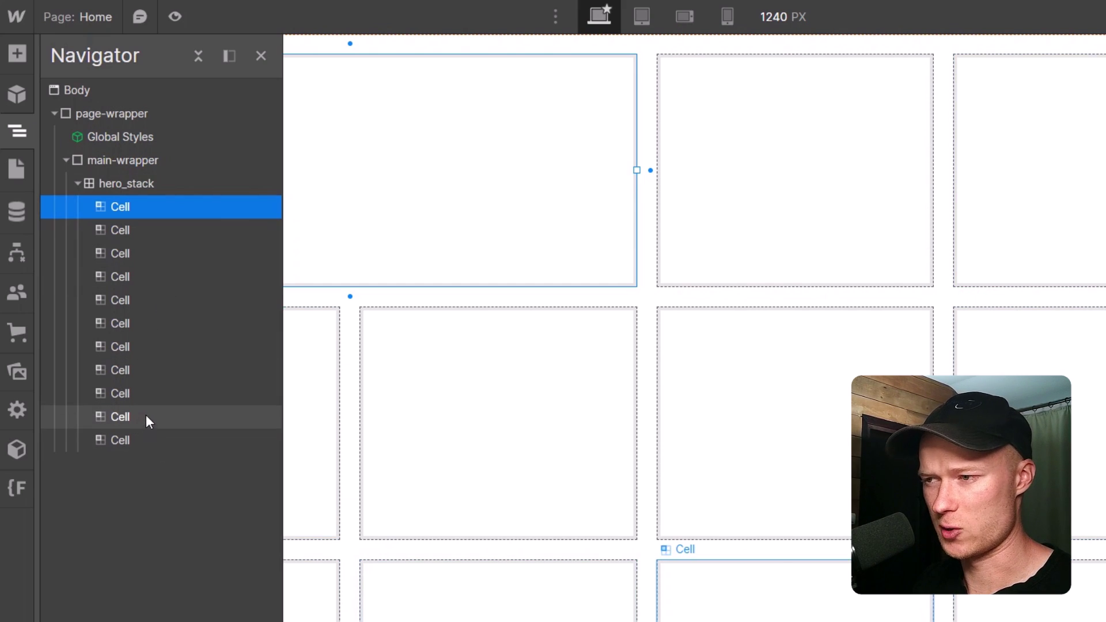
click(435, 264)
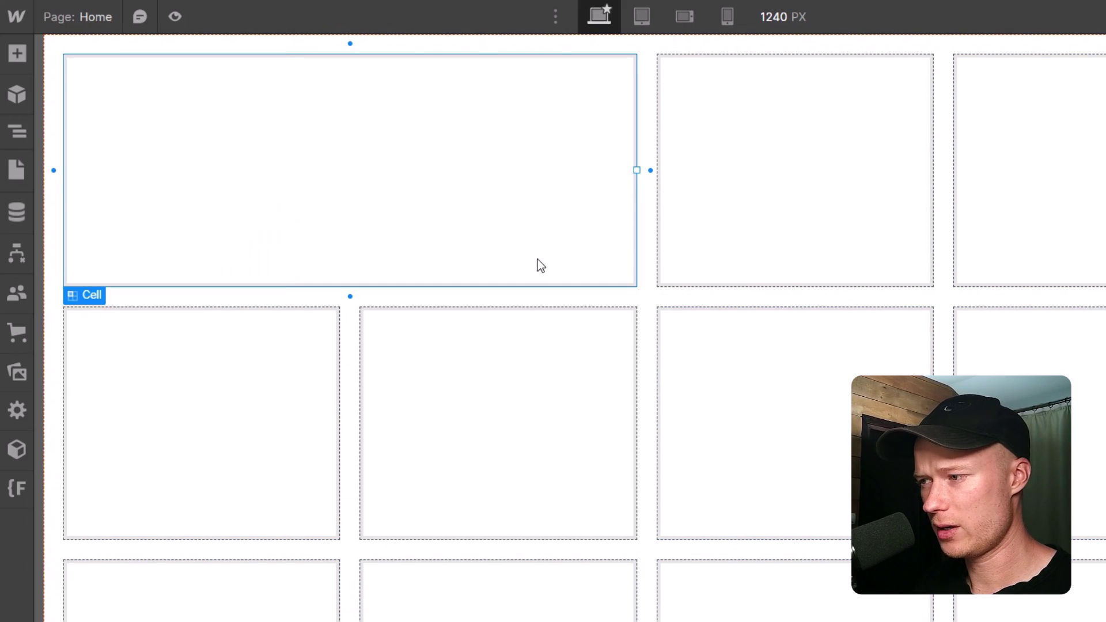
- Merge the four cells in the last two columns of the first two rows into one large cell
click(835, 202)
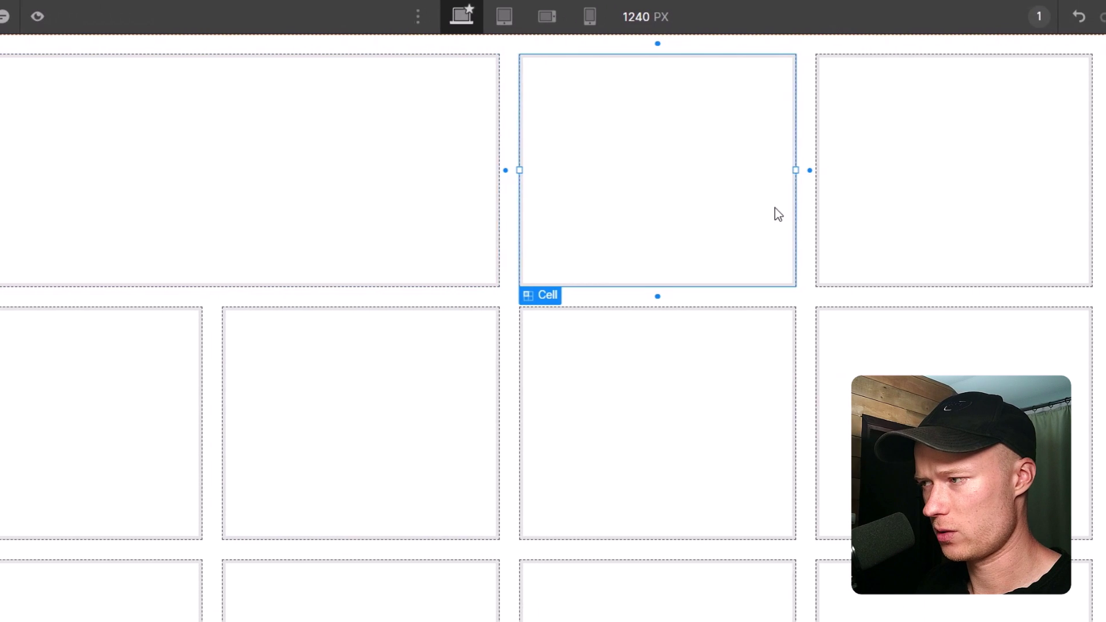
drag(791, 171, 817, 170)
click(691, 384)
drag(808, 426, 815, 404)
click(814, 179)
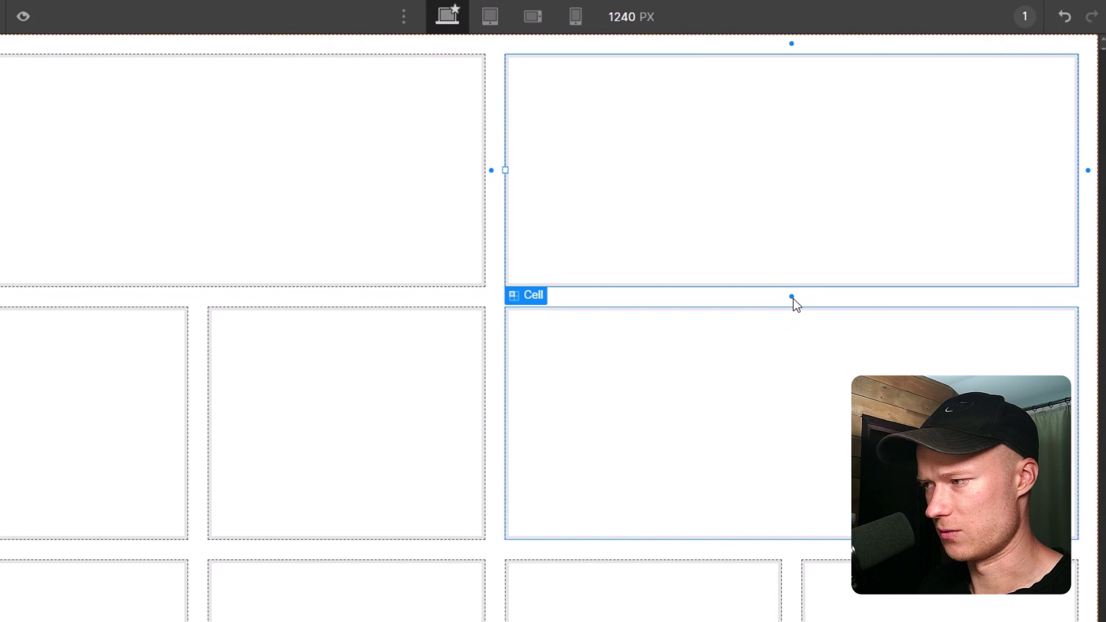
click(792, 319)
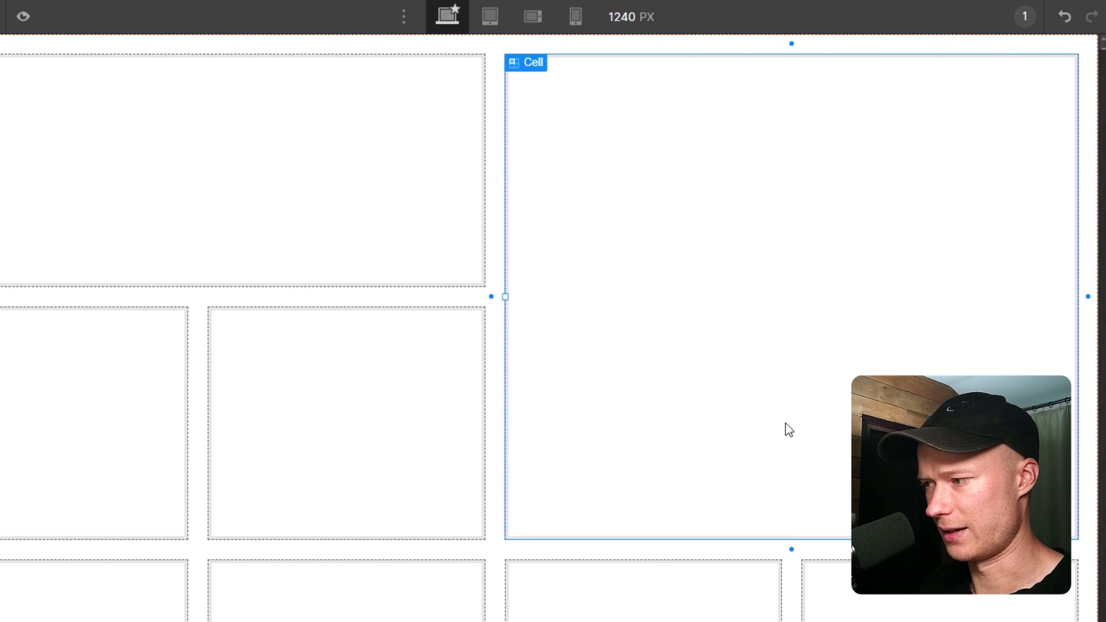
- Merge the third cell of the bottom row with the cell to its left
click(595, 621)
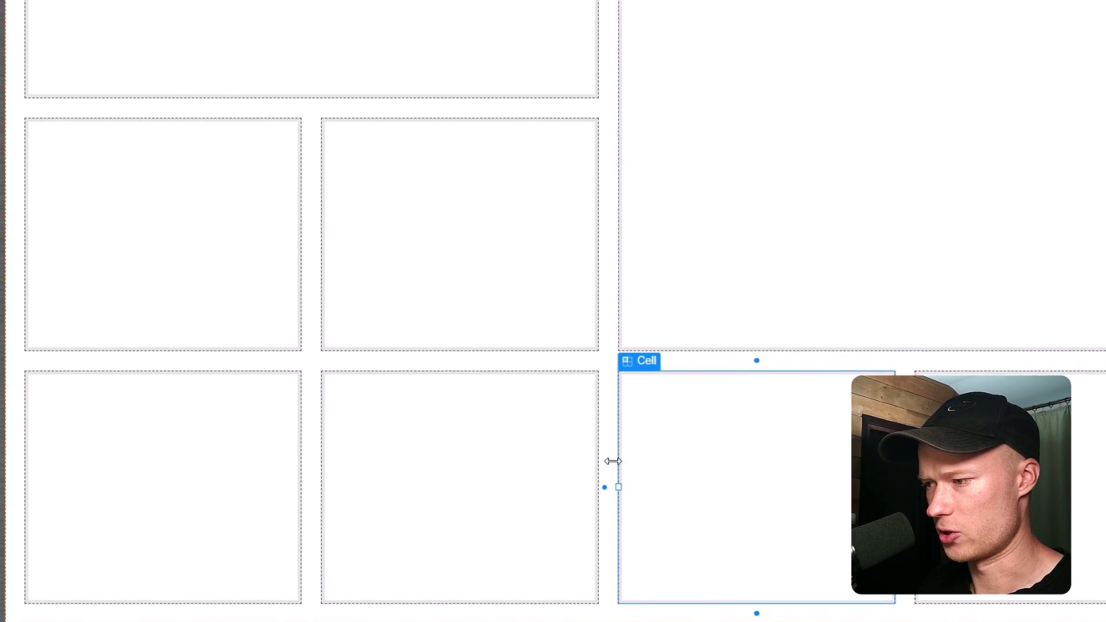
mouse_move(475, 621)
click(583, 487)
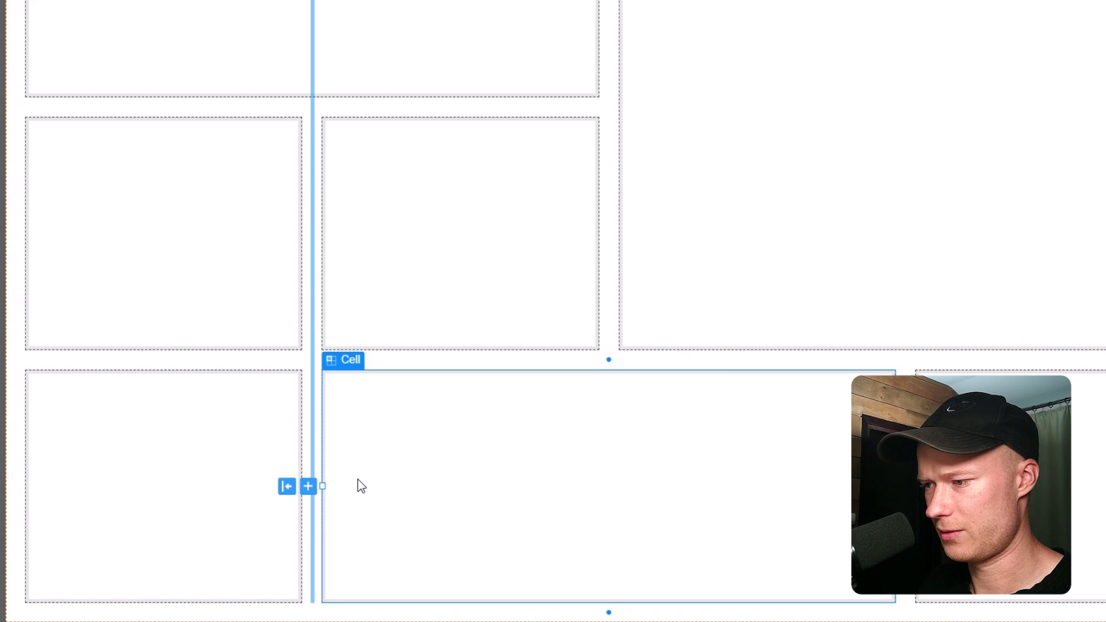
- Merge the wide bottom-row cell with the cell to its left
click(286, 487)
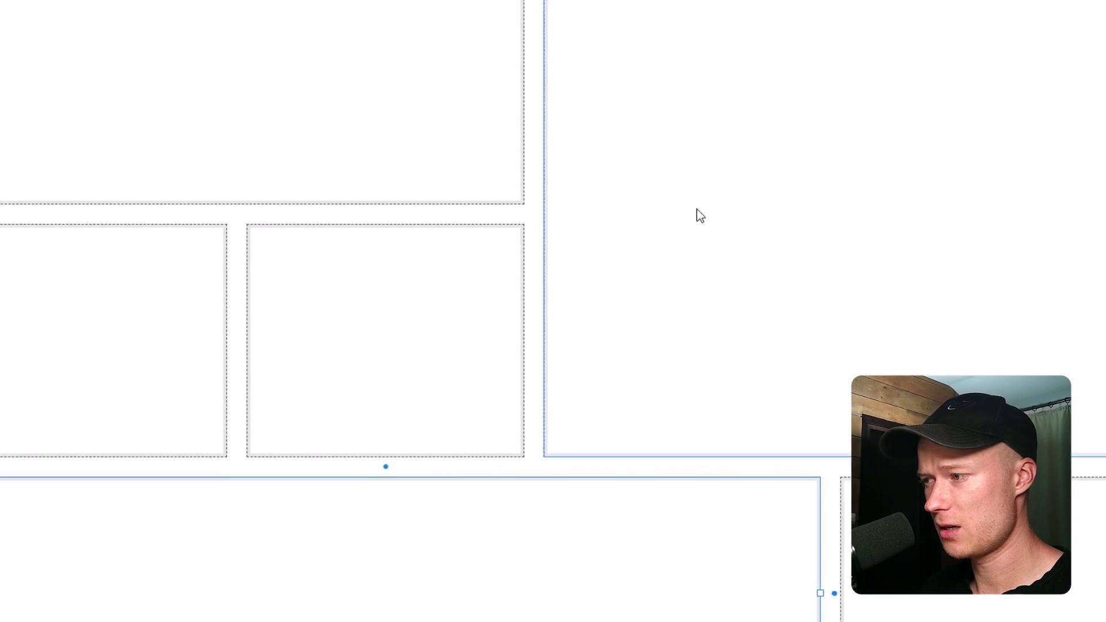
- Unmerge the large two-row cell, the wide bottom-row cell and the wide top-row cell of hero_stack
right_click(697, 209)
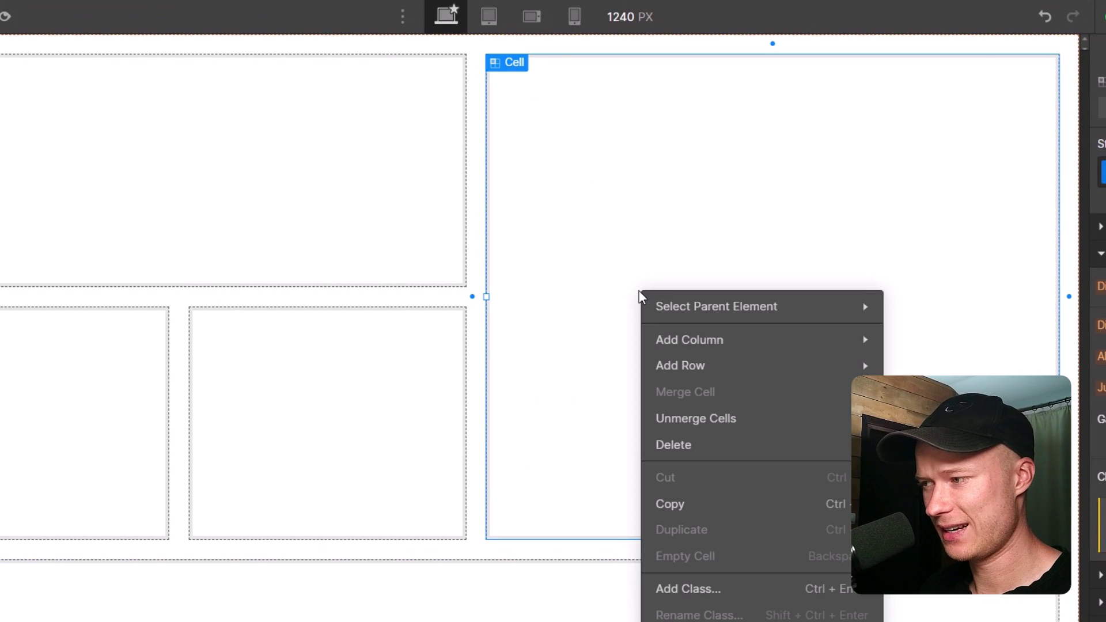
click(722, 424)
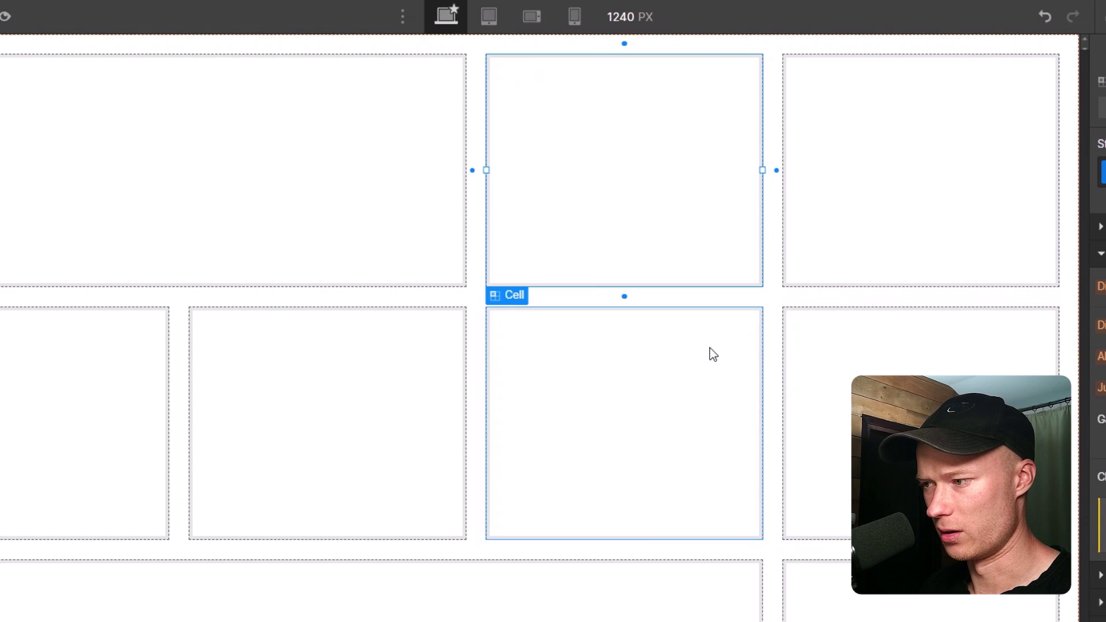
right_click(331, 391)
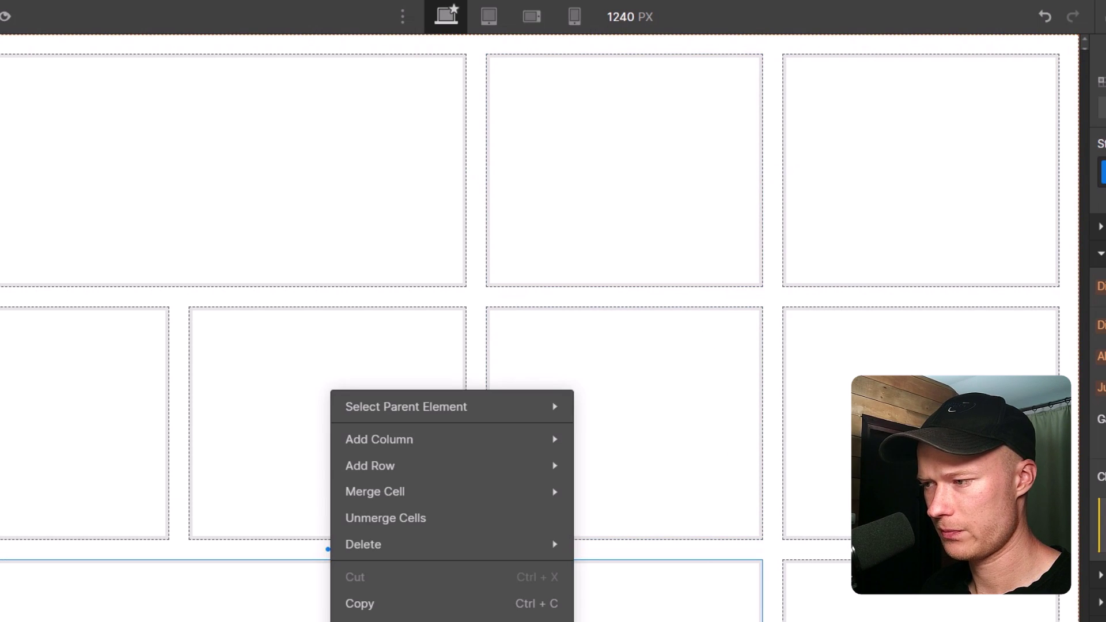
click(437, 524)
right_click(223, 129)
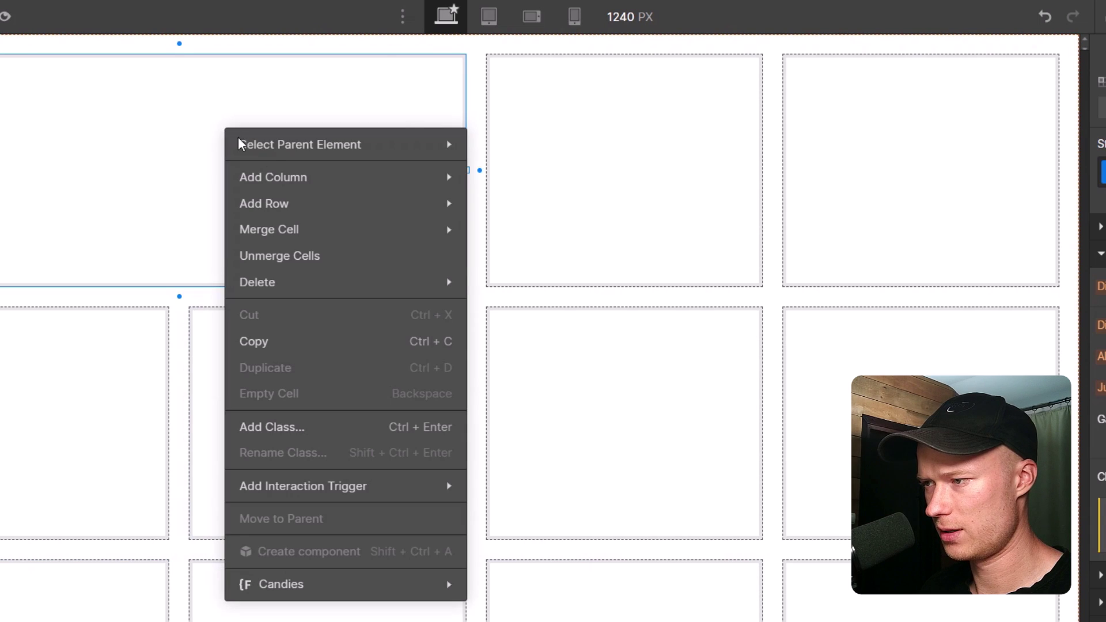
click(295, 256)
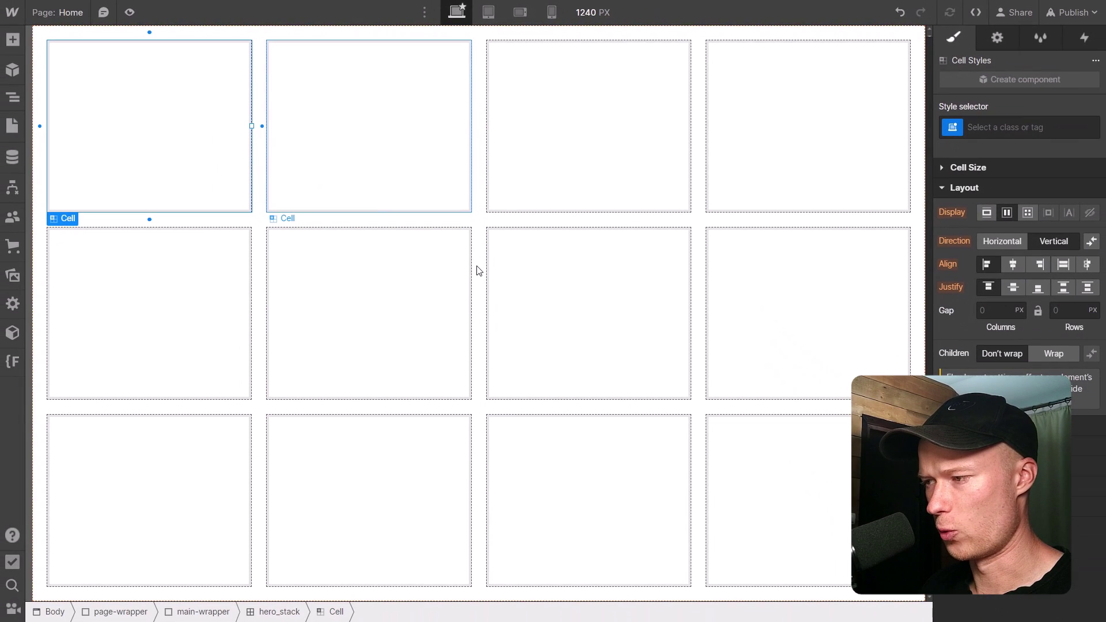
- Exit full-screen mode and reduce the hero_stack grid to 3 columns
key(F11)
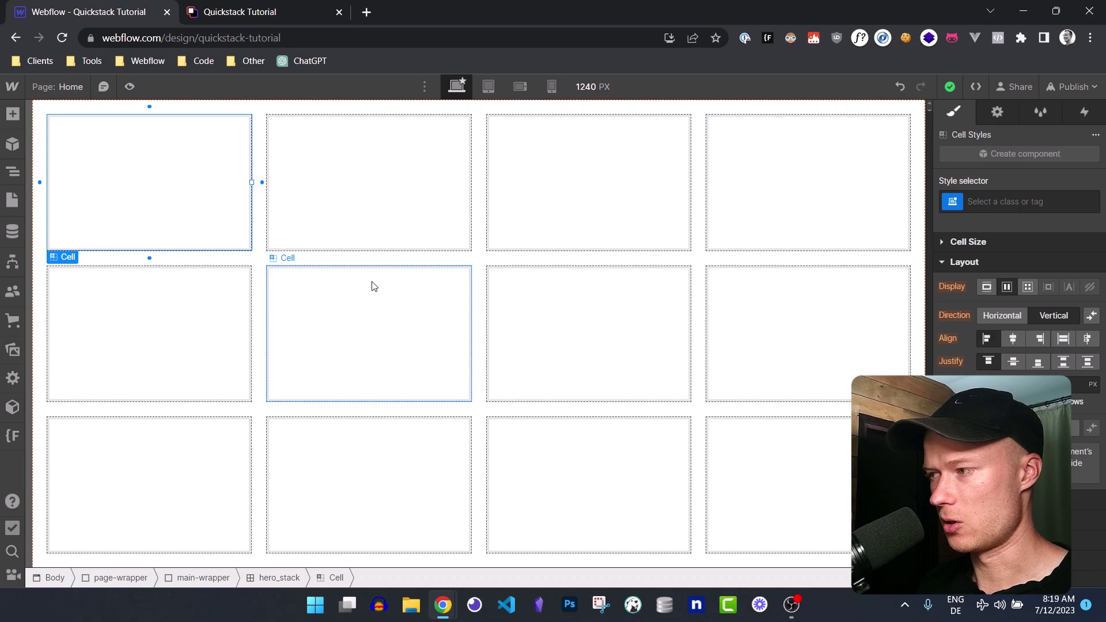
click(509, 218)
key(Left)
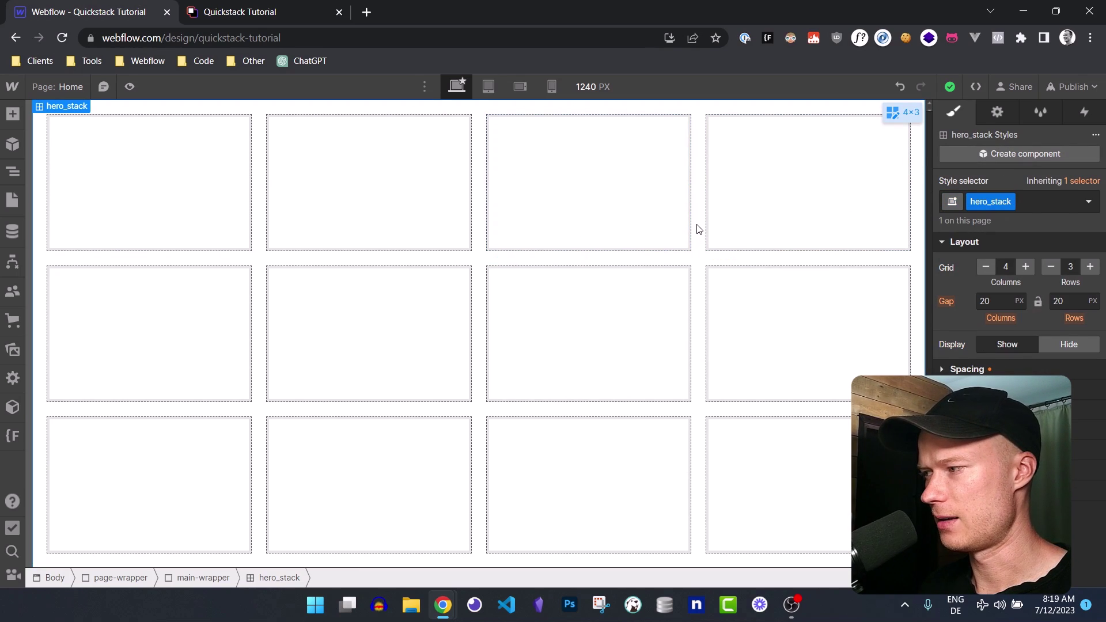
click(986, 267)
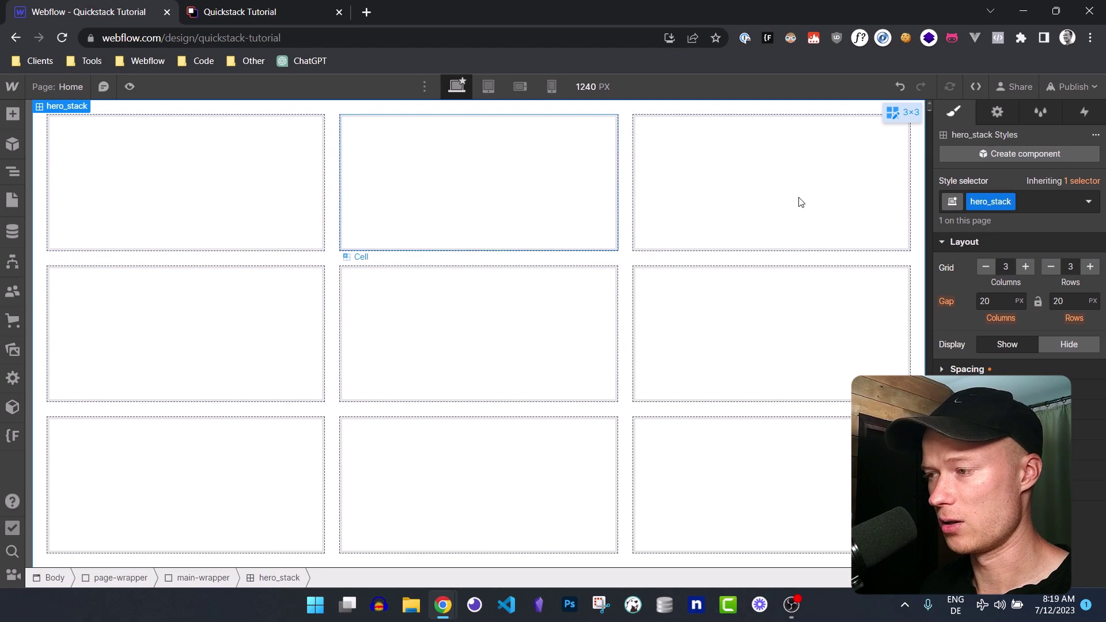
- Check the published example layout and merge the first two cells of the top row in full-screen view
click(239, 197)
mouse_move(341, 184)
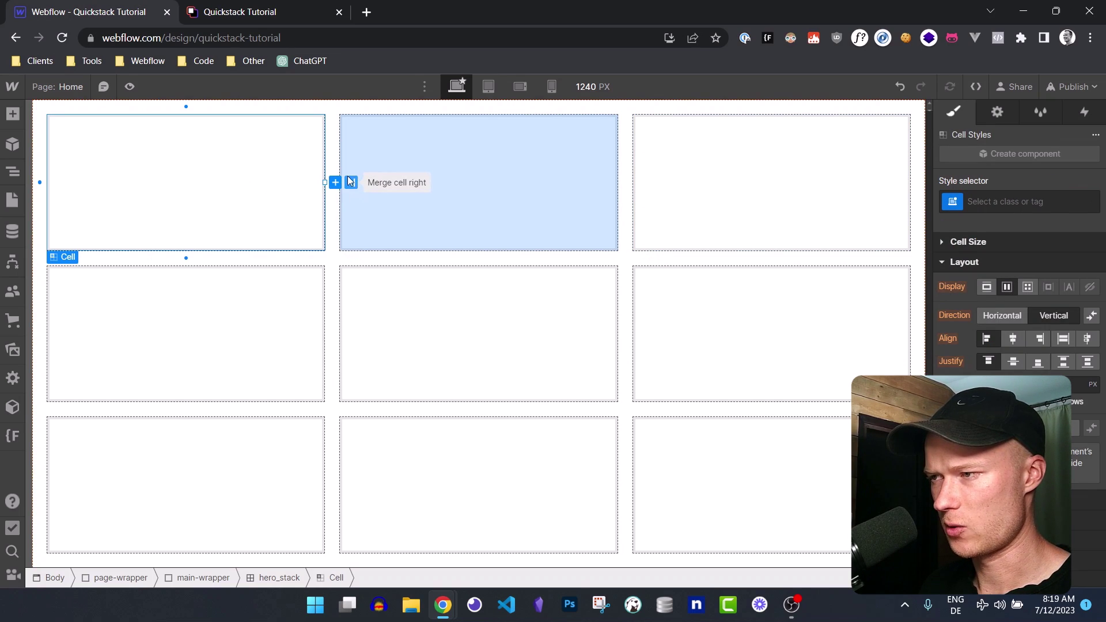
click(236, 9)
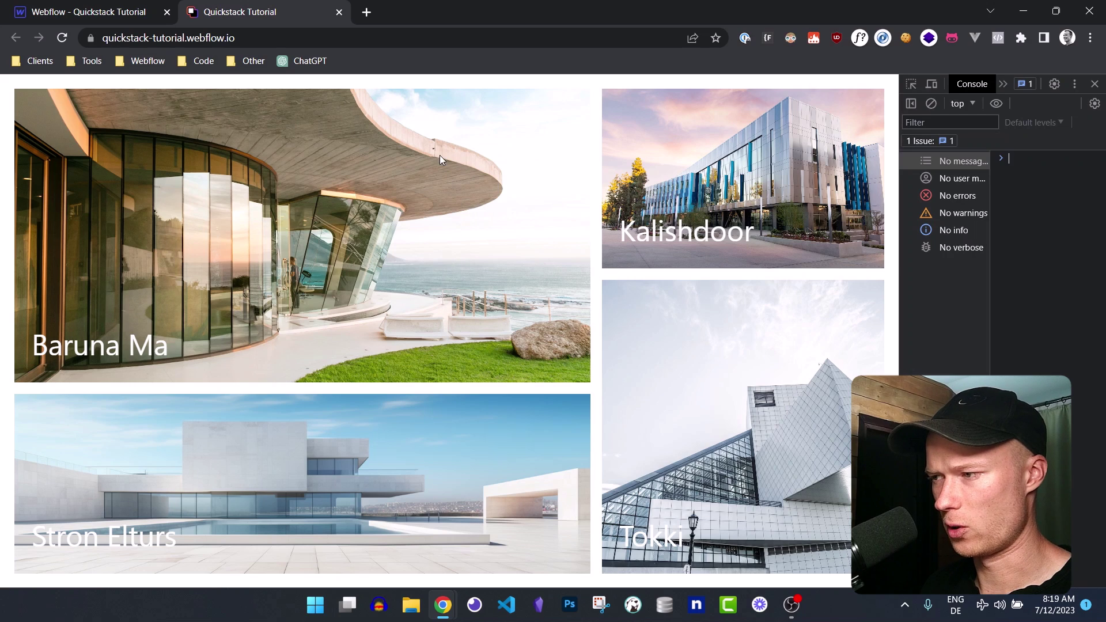
click(111, 5)
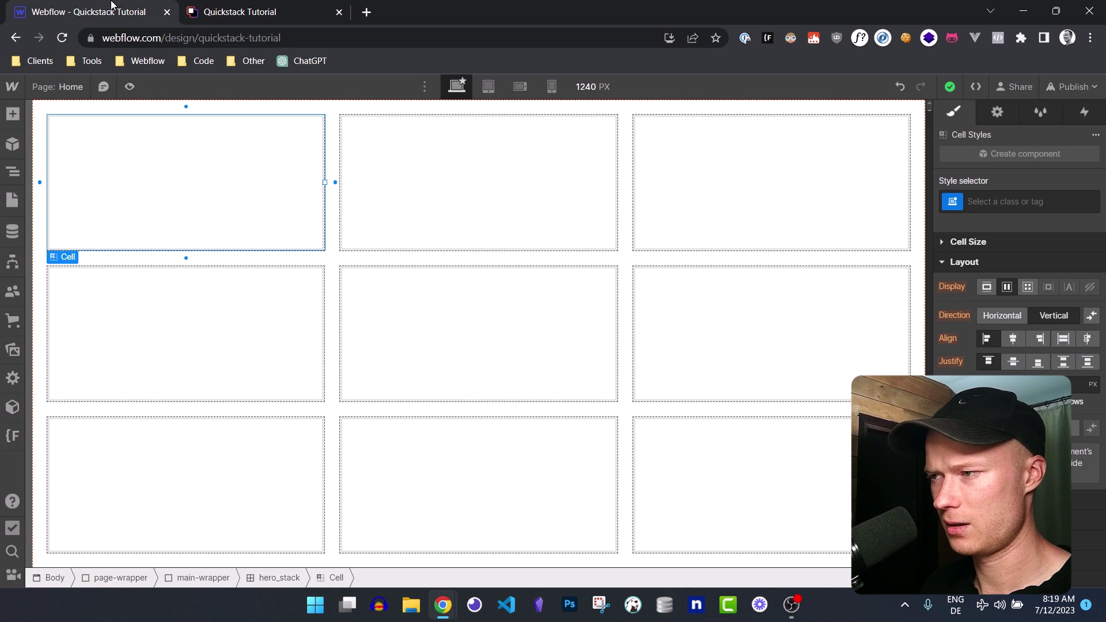
key(F11)
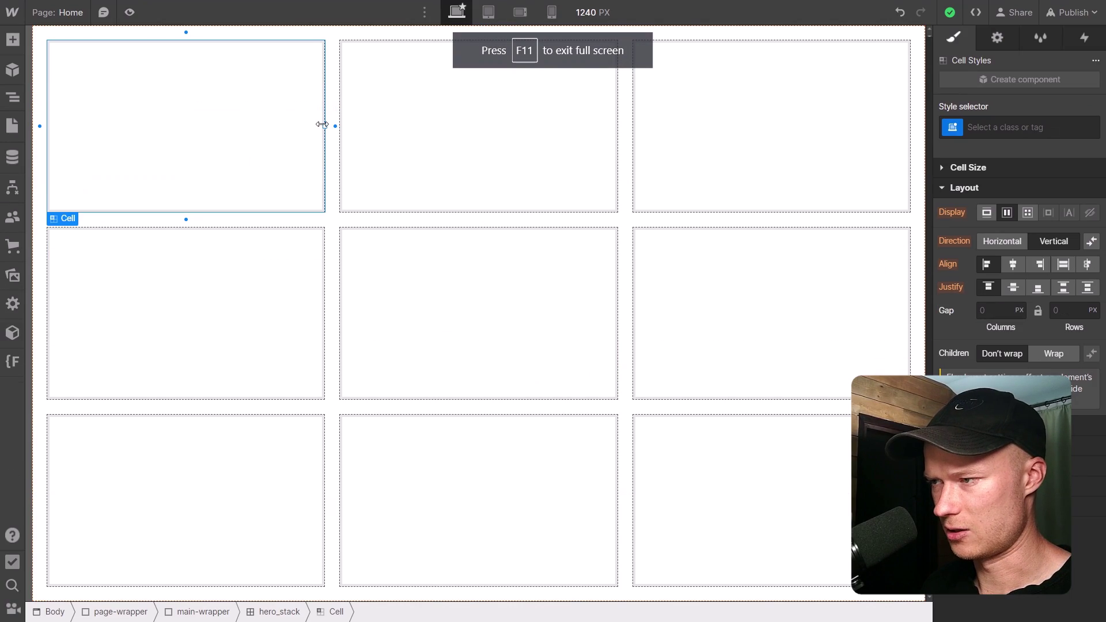
click(351, 127)
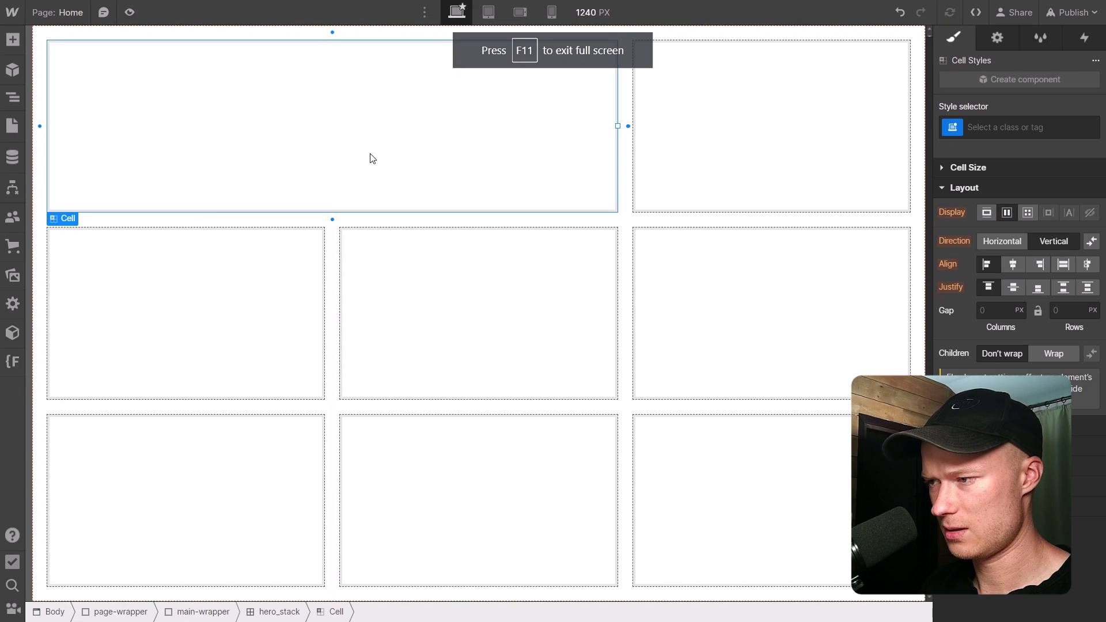
- Merge the first two cells of the second row, and merge the wide top-row cell down into them as one large cell
click(283, 297)
click(351, 314)
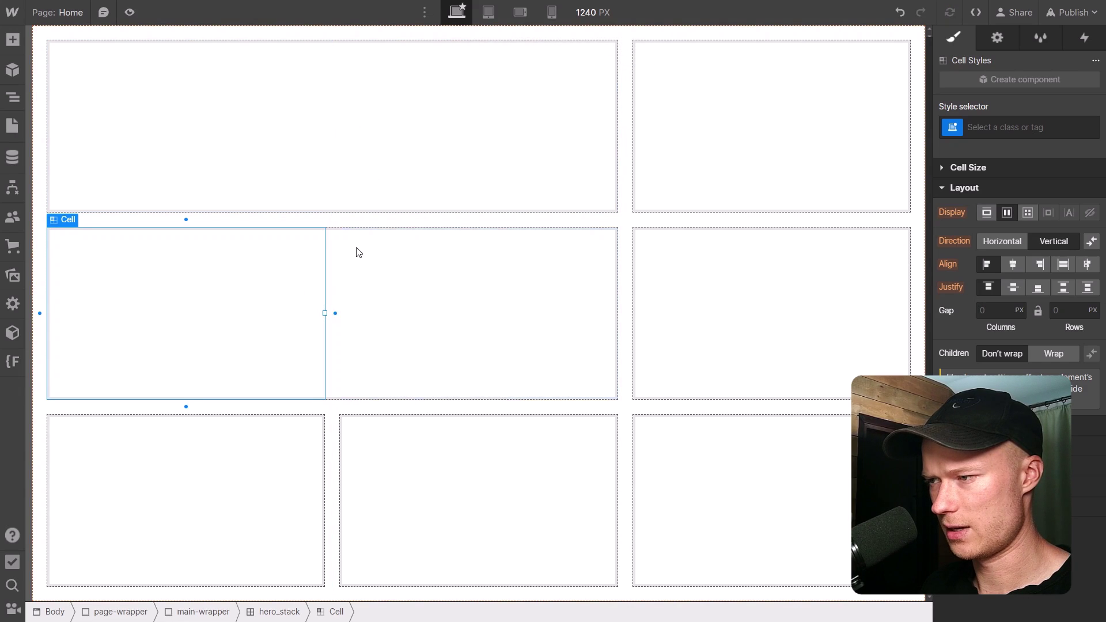
mouse_move(334, 219)
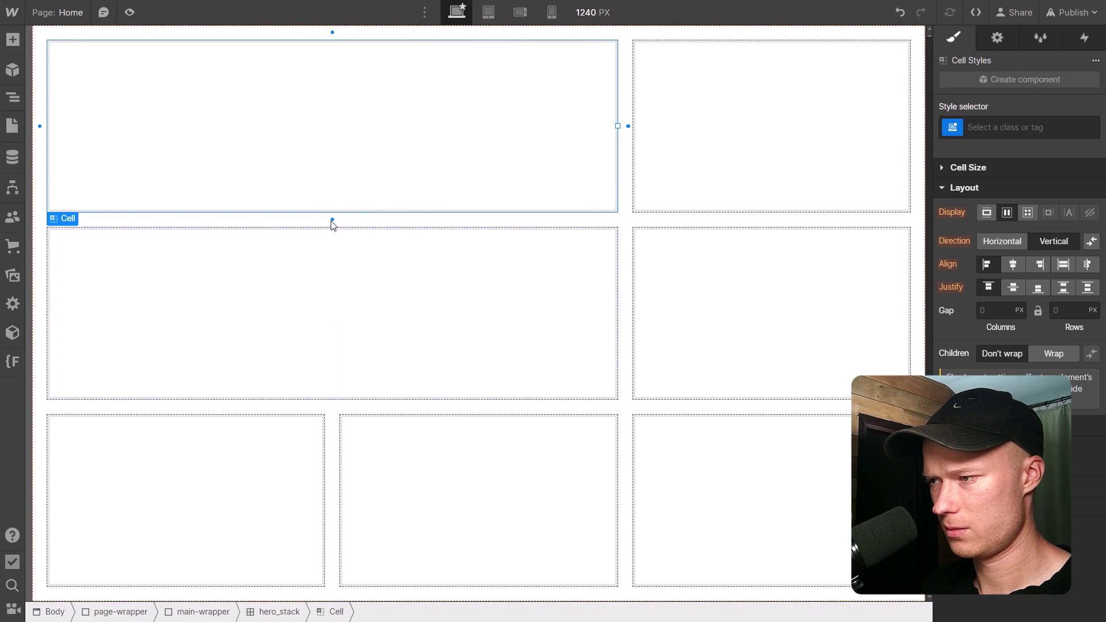
click(333, 236)
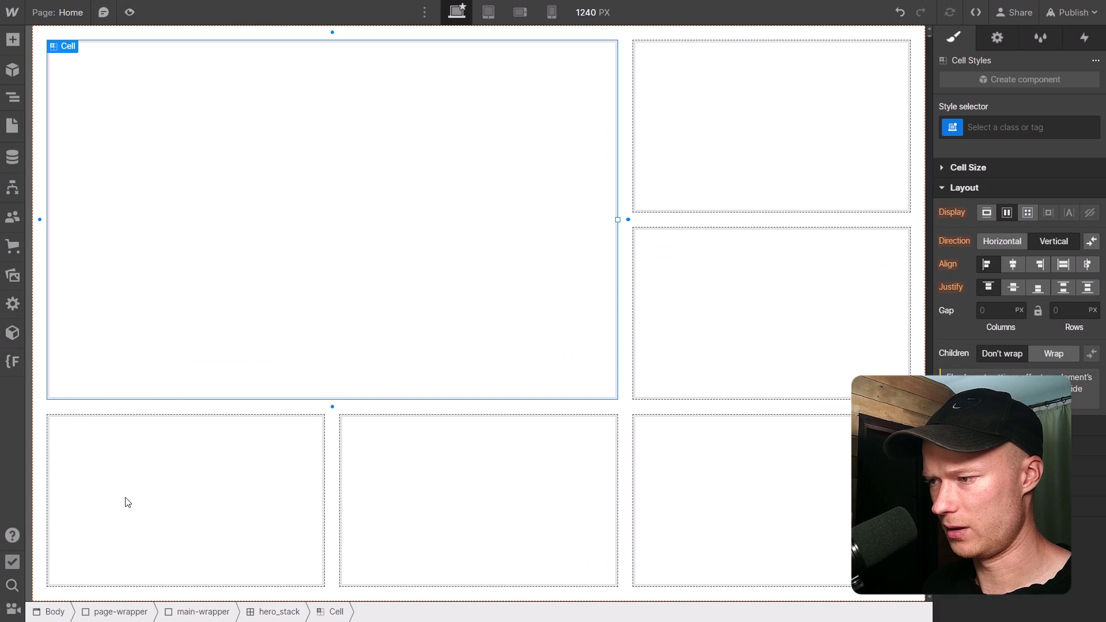
- Merge the first two bottom-row cells and the lower two cells of the last column, and compare the layout with the published example
click(306, 494)
drag(336, 500, 351, 503)
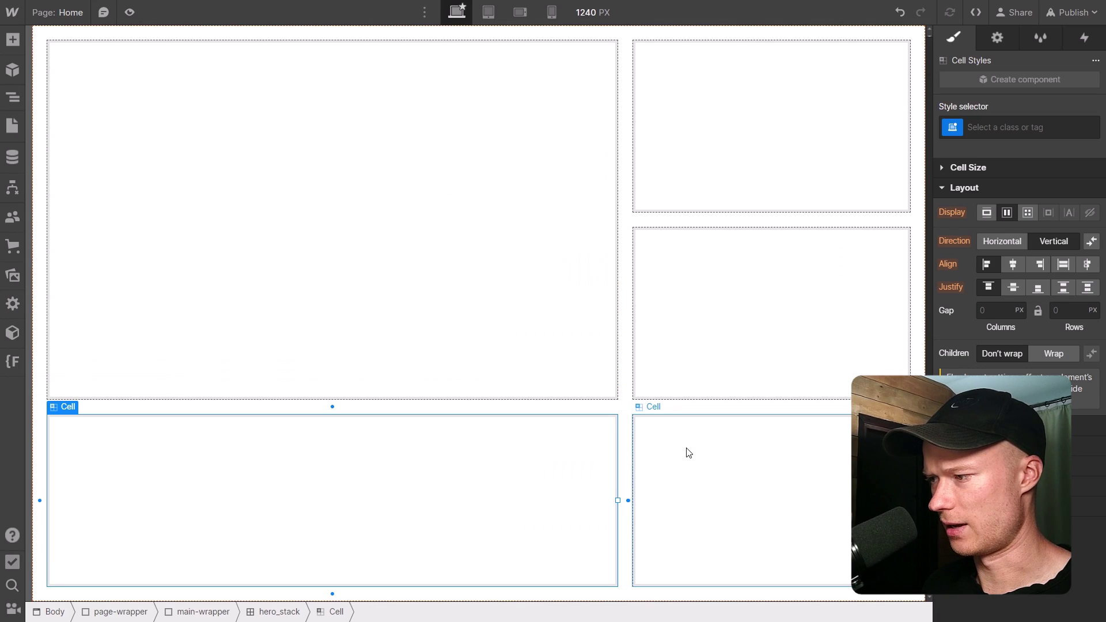
click(694, 441)
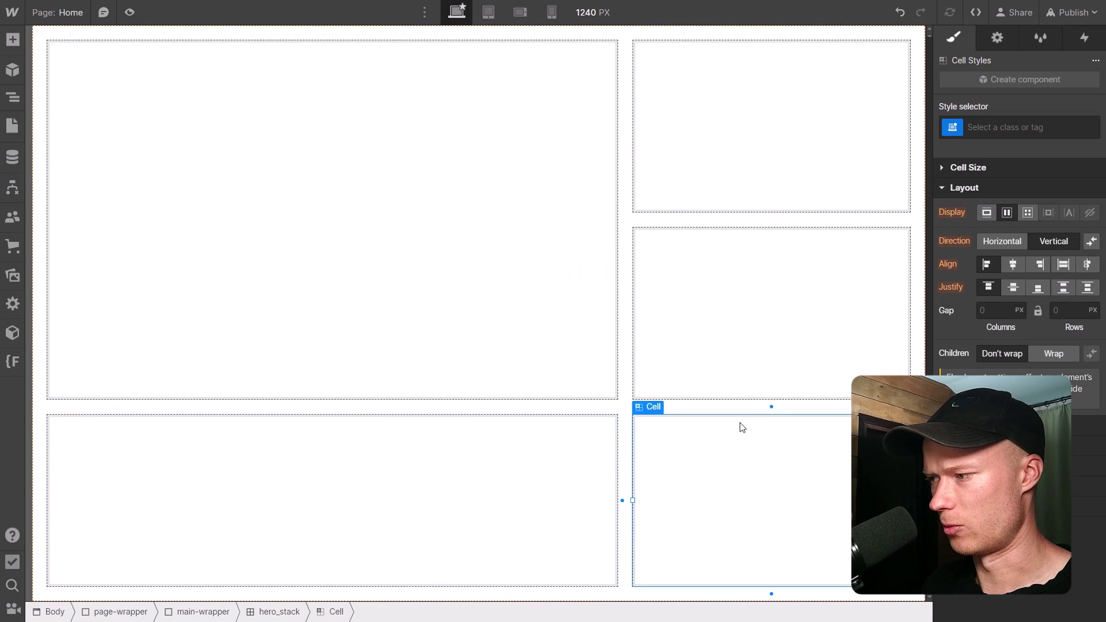
drag(772, 407, 775, 398)
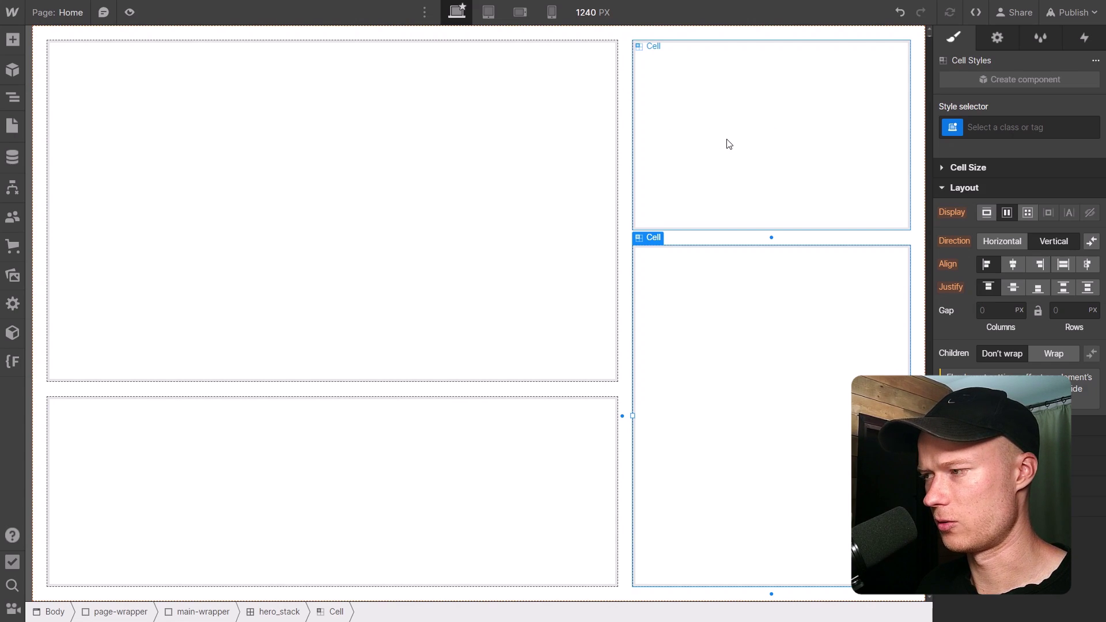
key(alt+Tab)
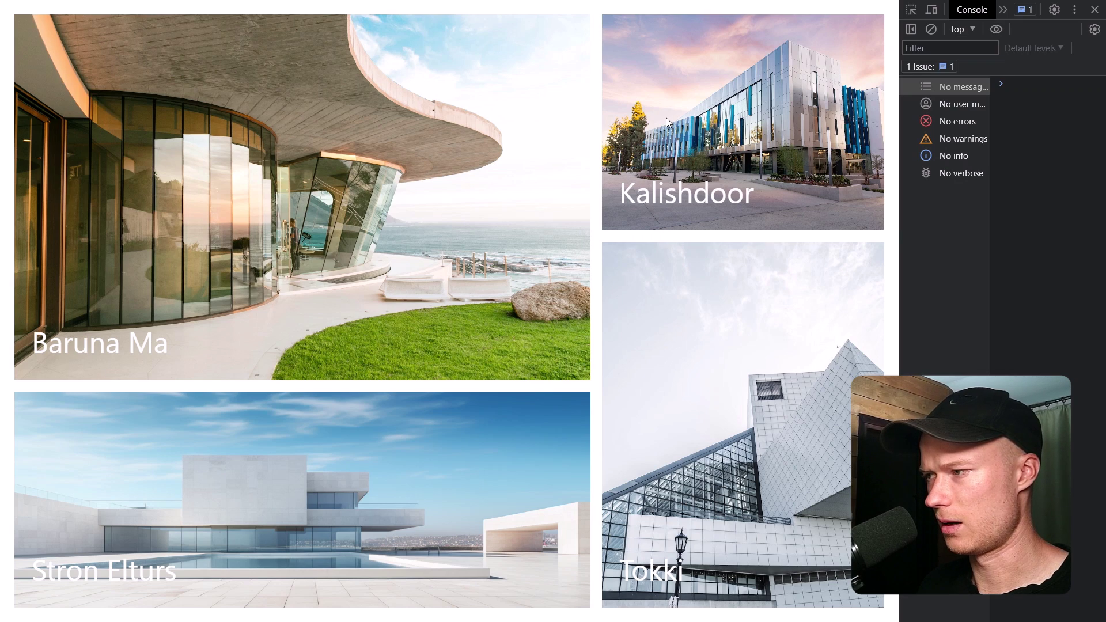
key(alt+Tab)
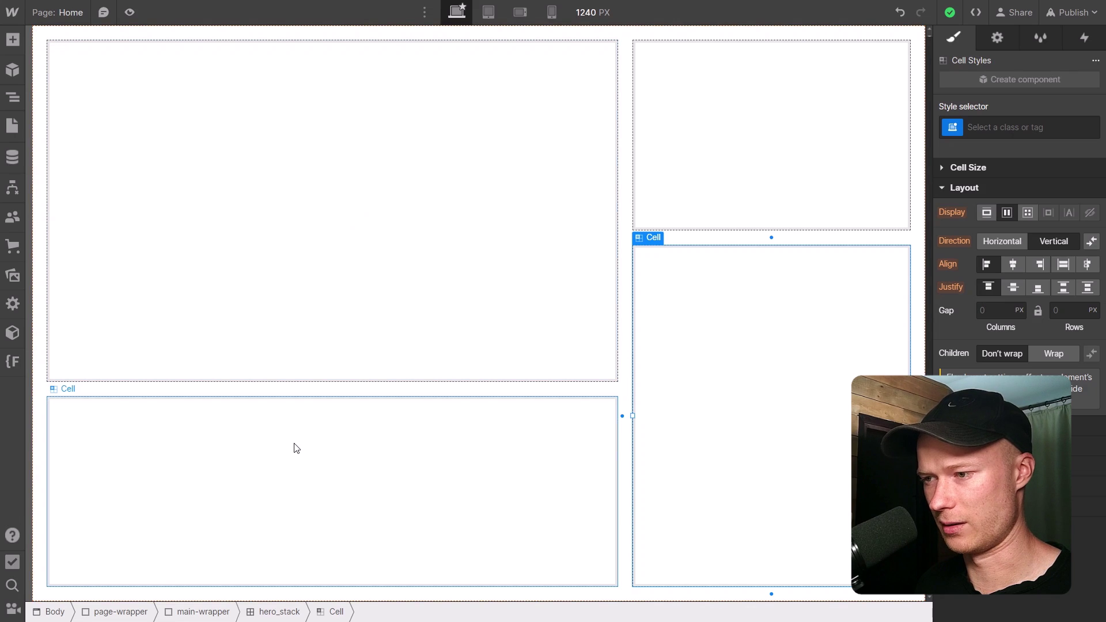
- Create the class hero_cell-1 on the large merged cell
click(281, 251)
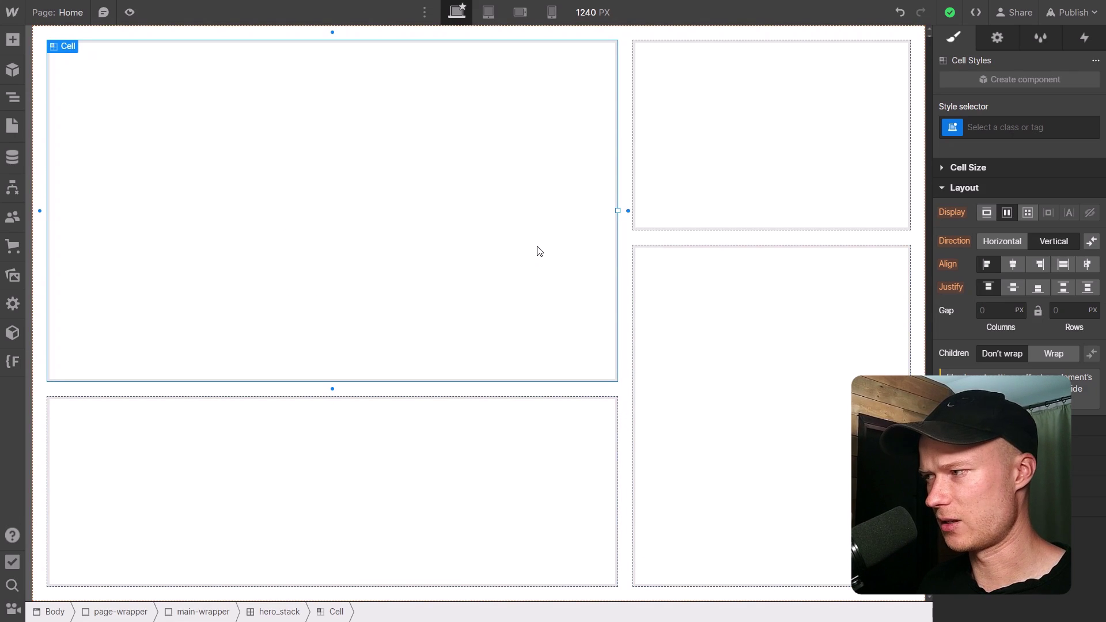
click(1004, 126)
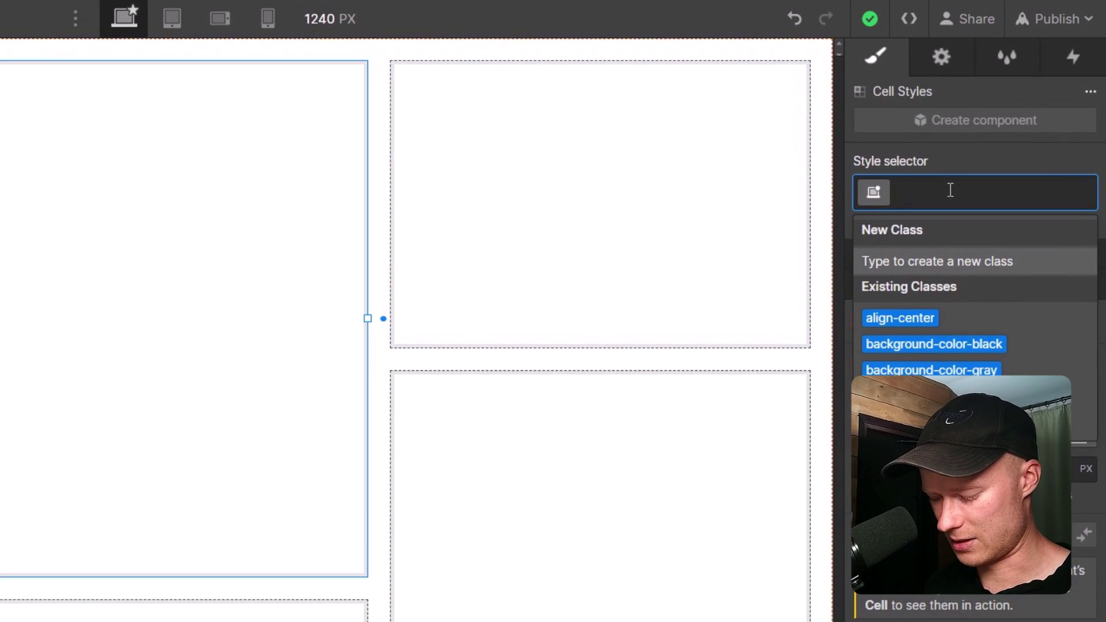
text(hero_)
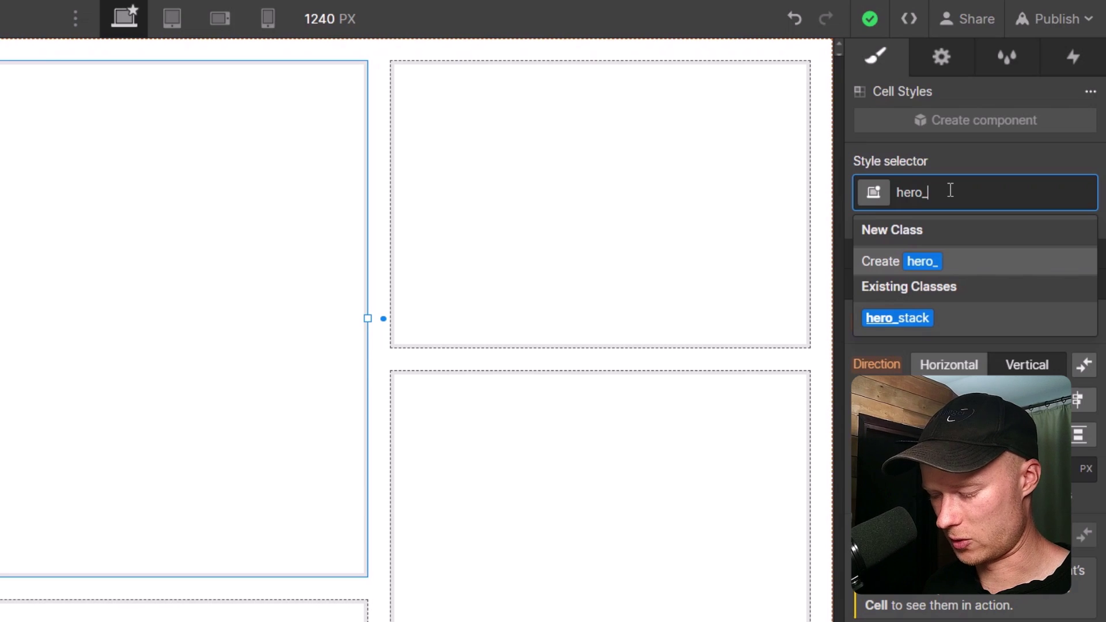
text(cell-1)
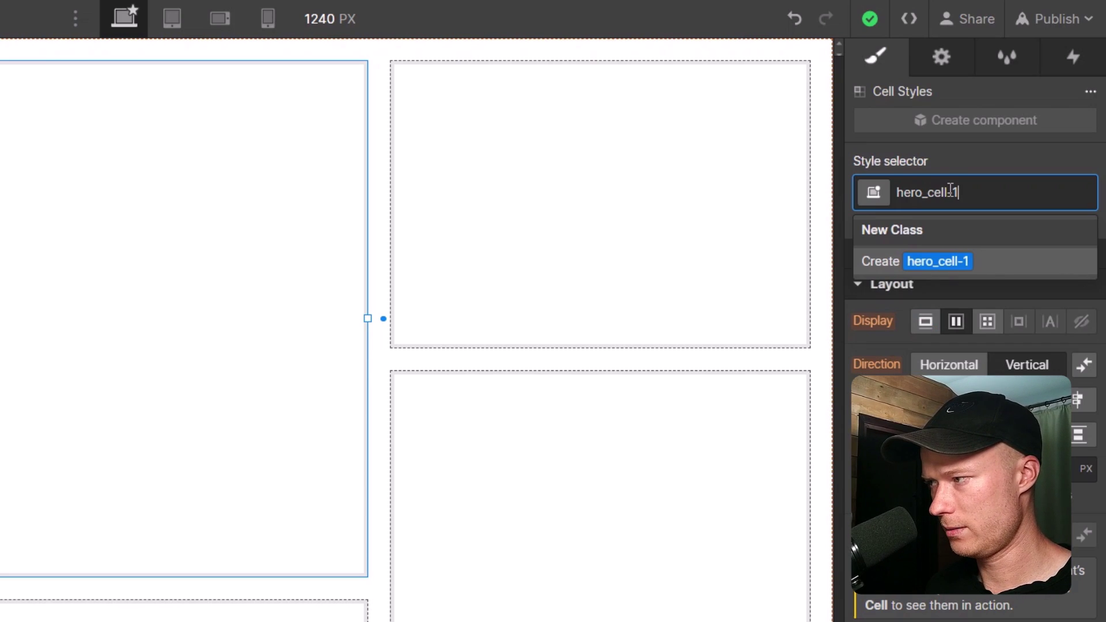
key(Return)
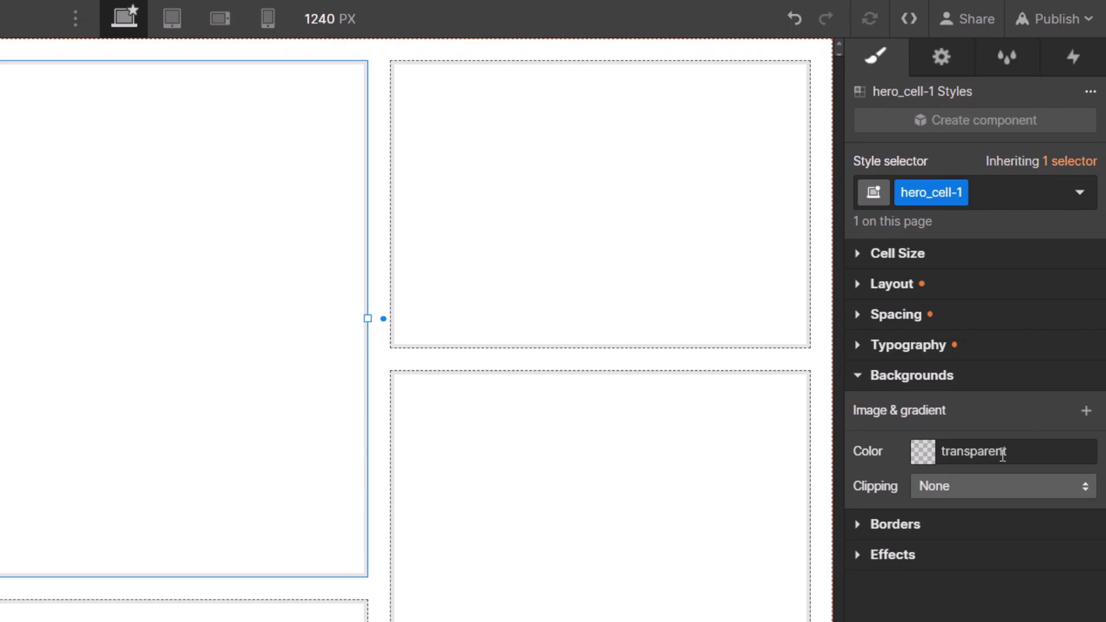
- Add the photo of the curved-roof seaside house as hero_cell-1's background image, with size Cover and position centred at 50% / 50%
click(1087, 410)
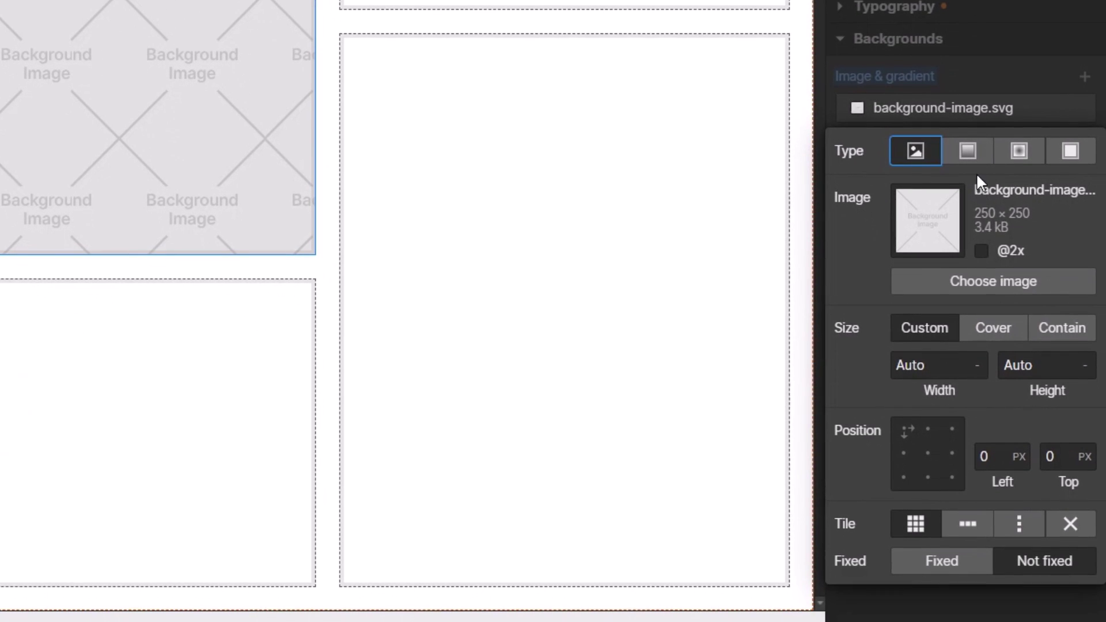
click(990, 274)
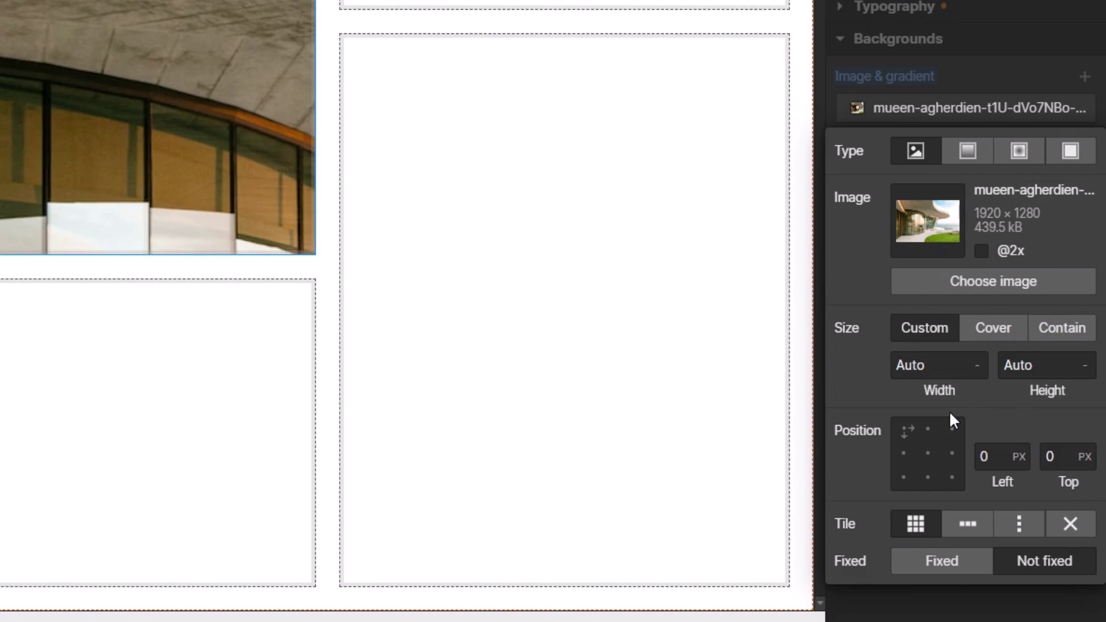
click(994, 329)
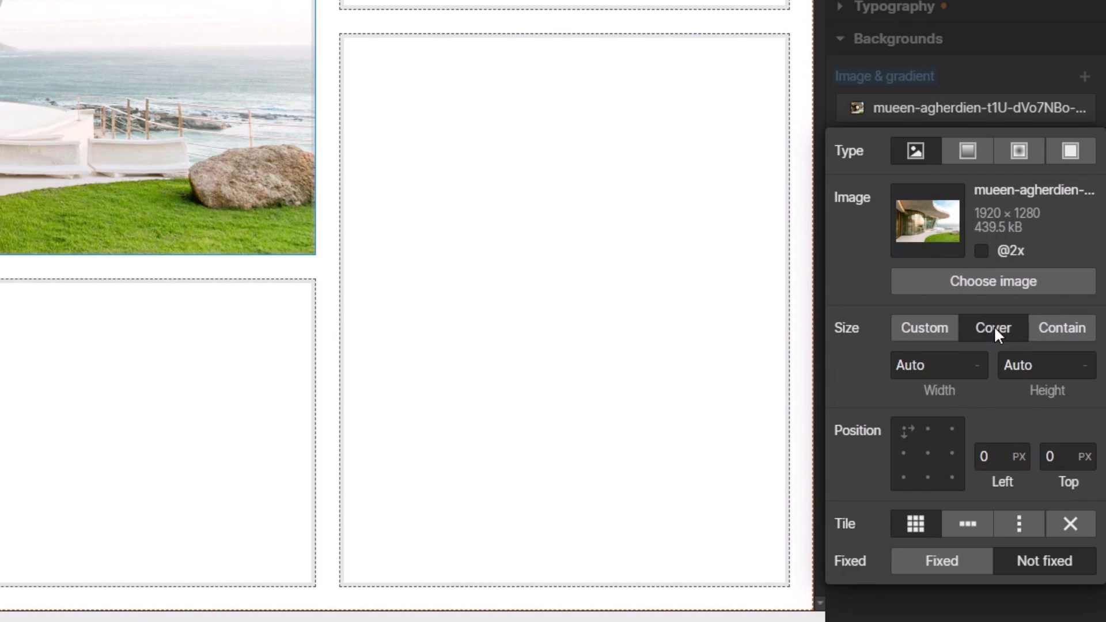
click(930, 455)
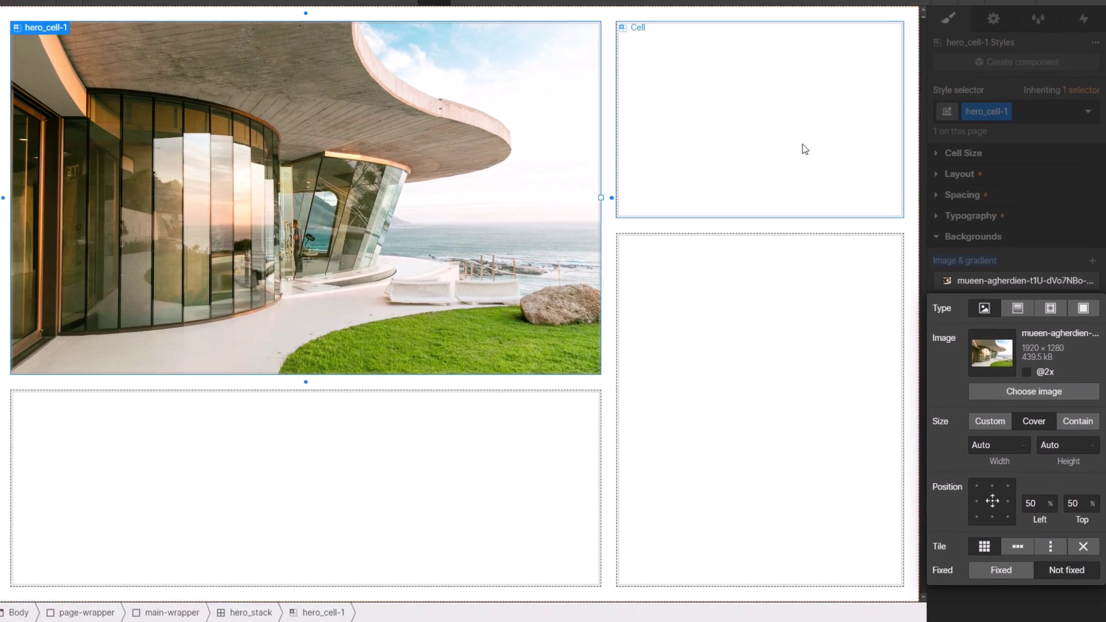
click(790, 160)
click(439, 253)
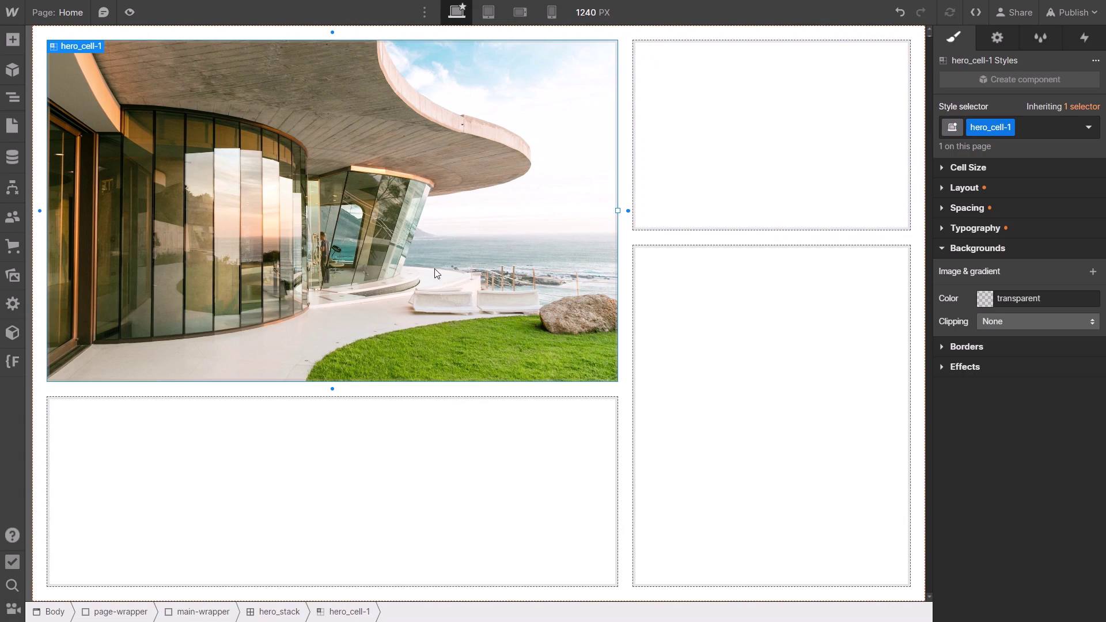
- Create the class hero_cell-2 on the empty cell in the first row of the last column
click(759, 138)
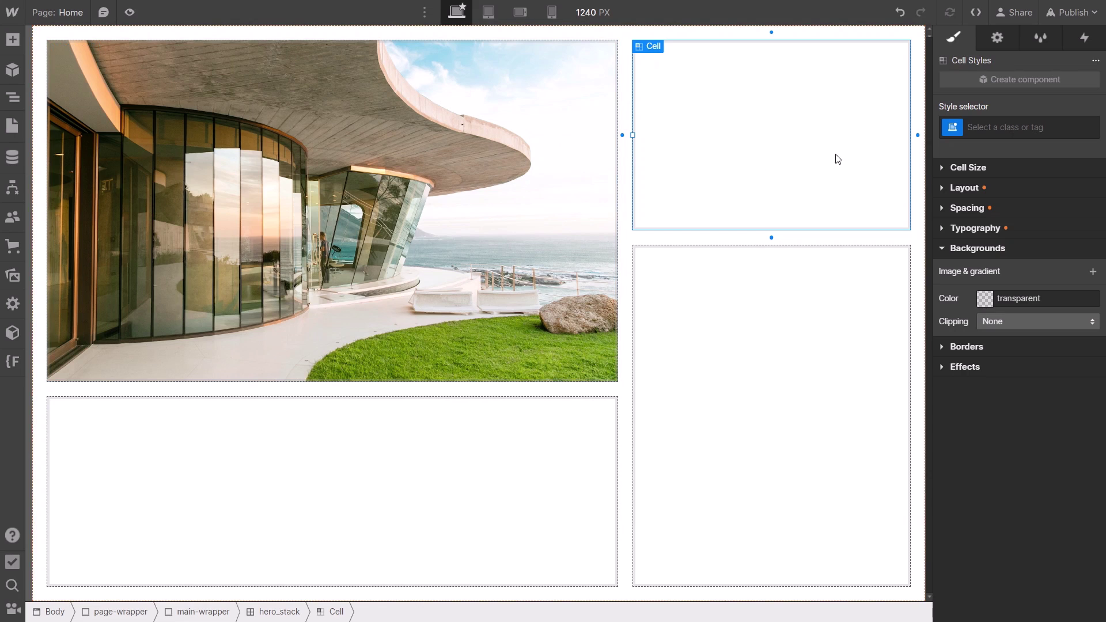
click(993, 134)
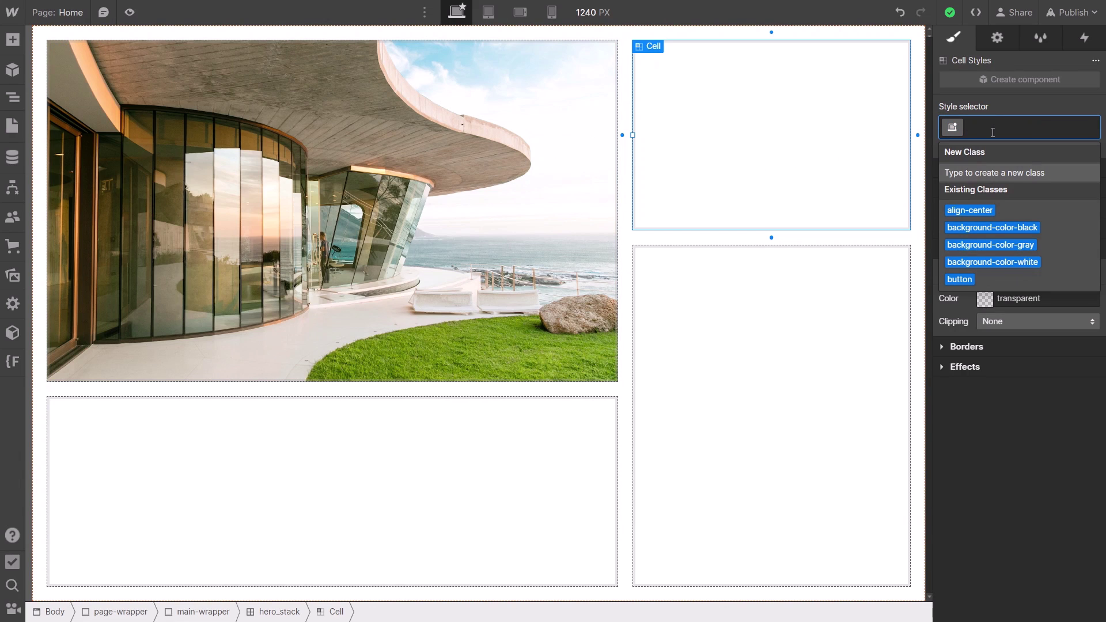
text(hero-cel)
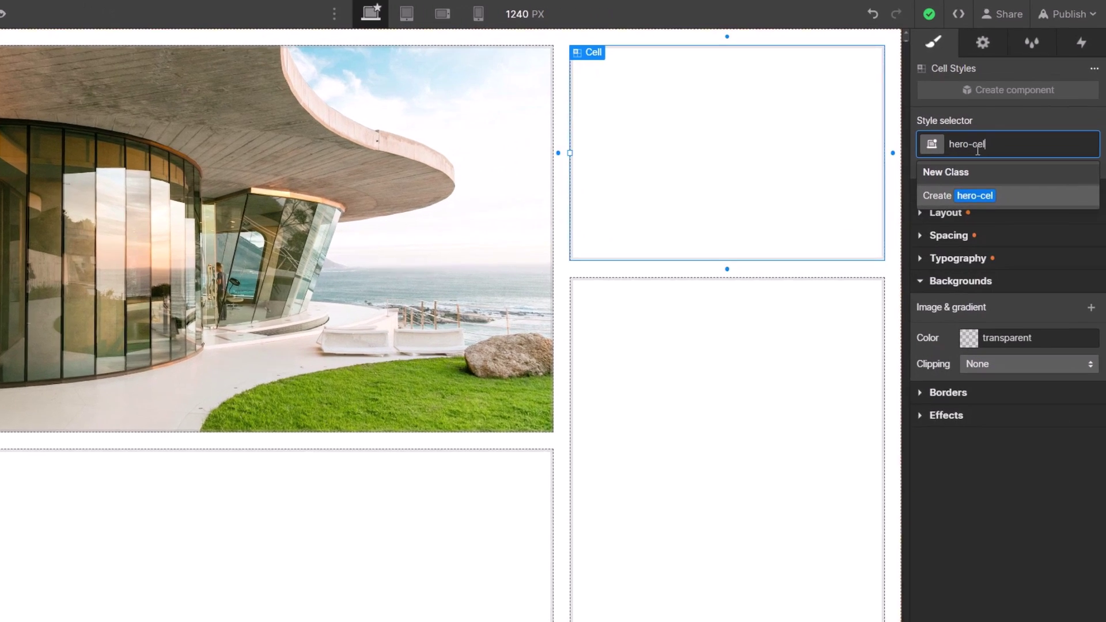
text(l)
key(BackSpace)
key(BackSpace)
key(BackSpace)
key(BackSpace)
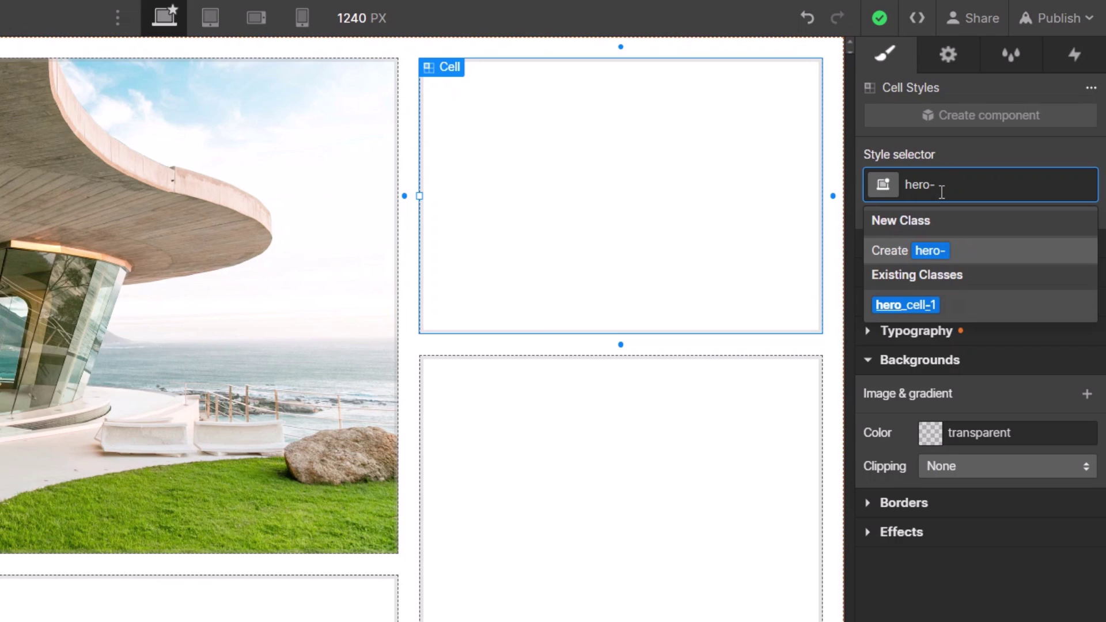
text(_cell)
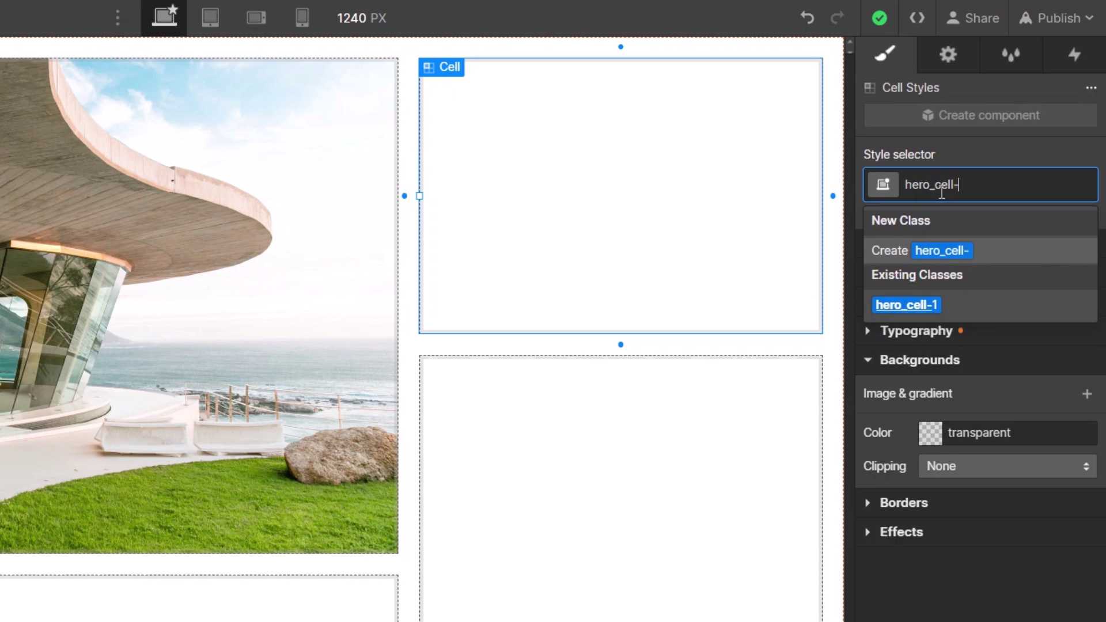
text(-2)
key(Return)
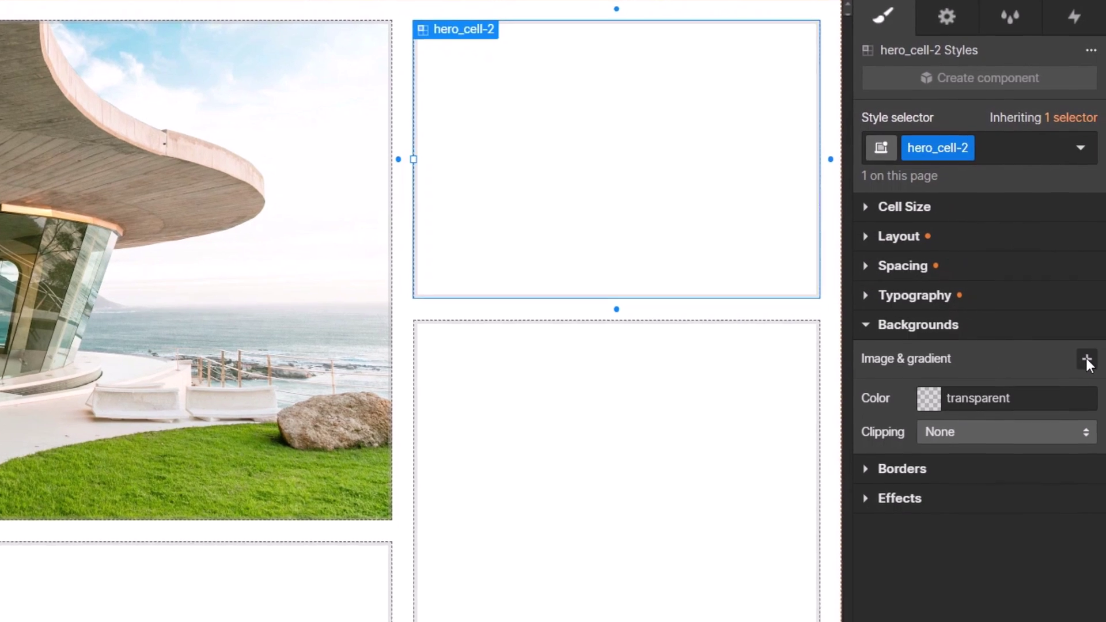
- Add the photo of the metallic building with blue panels as hero_cell-2's background image, with size Cover and a centred position
click(1087, 394)
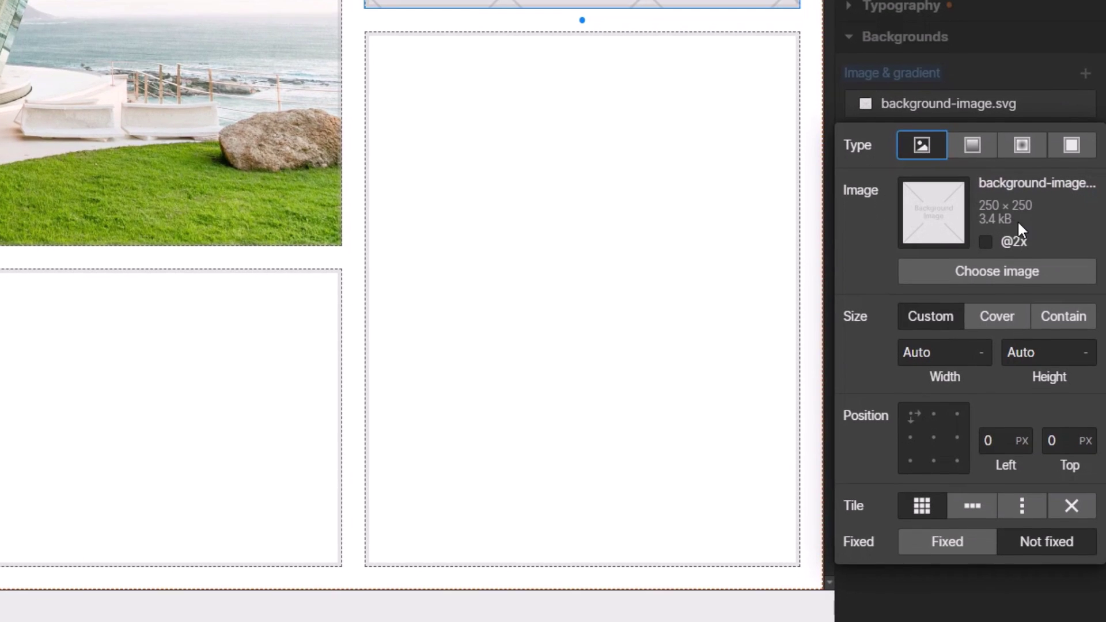
click(997, 274)
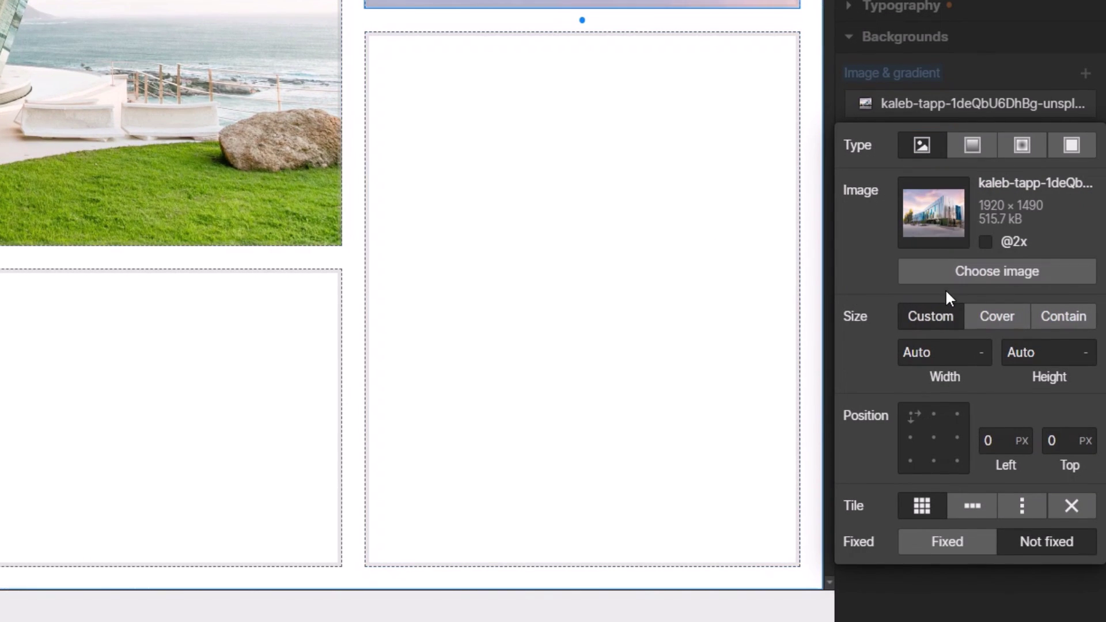
click(987, 317)
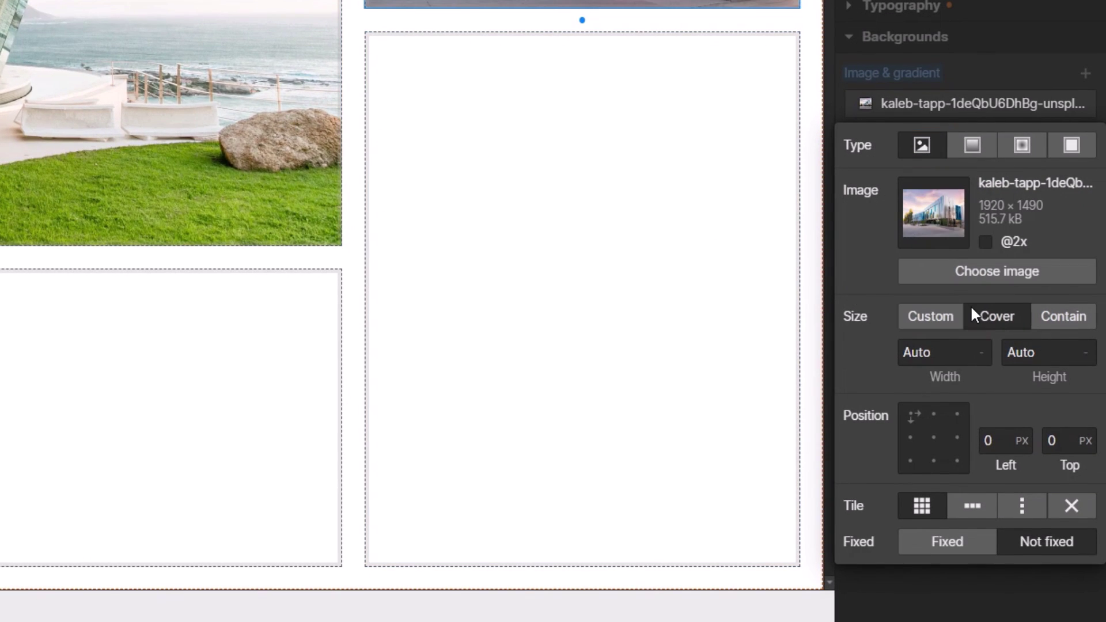
click(935, 438)
key(Escape)
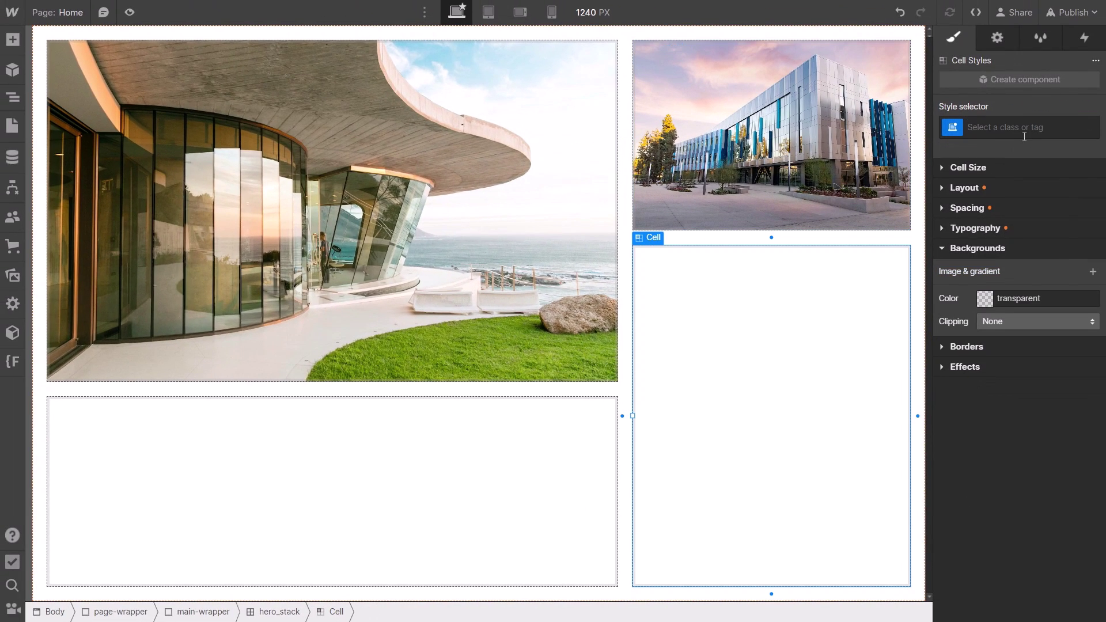
- Create the class hero_cell-3 on the tall merged cell in the last column
click(1025, 136)
text(hero_cell)
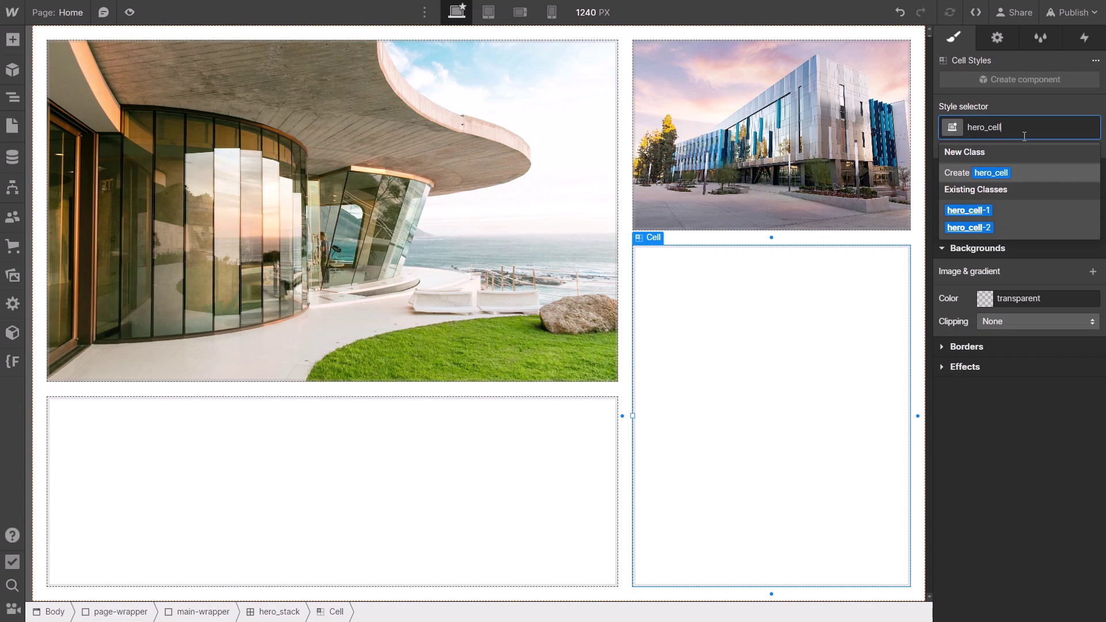
text(-3)
key(Return)
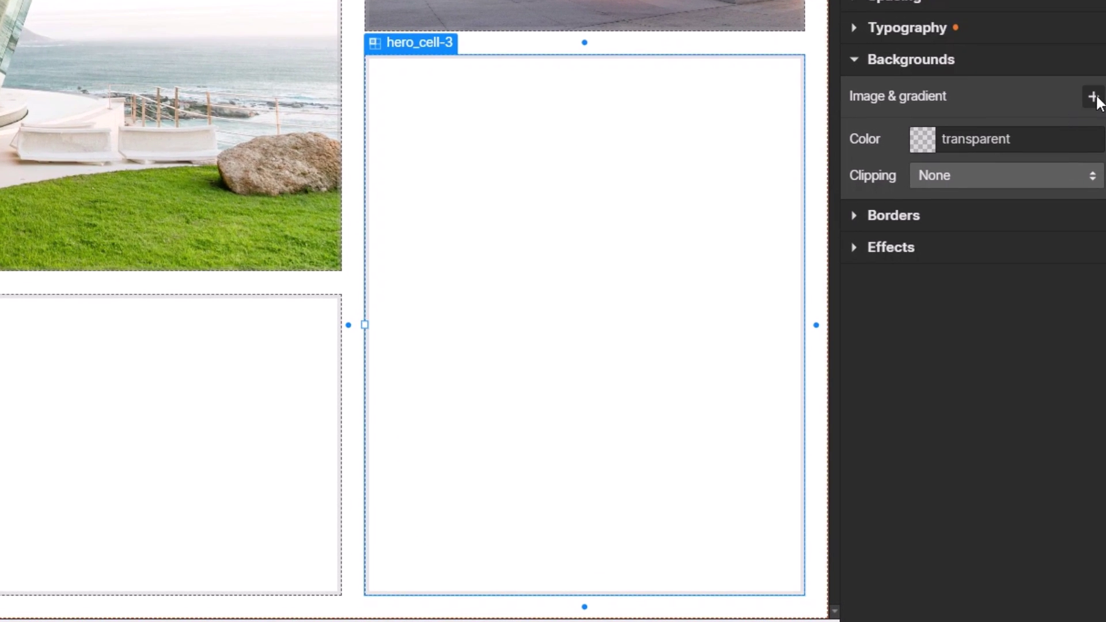
- Add the photo of the angular white building with the glass facade as hero_cell-3's background image, with size Cover
click(1094, 173)
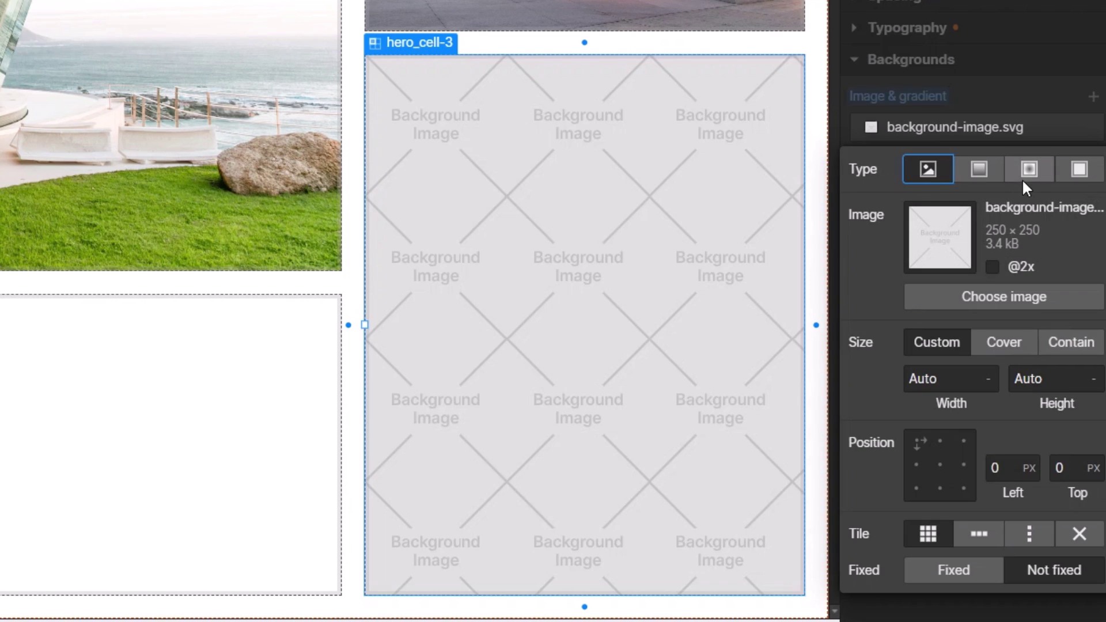
click(1018, 298)
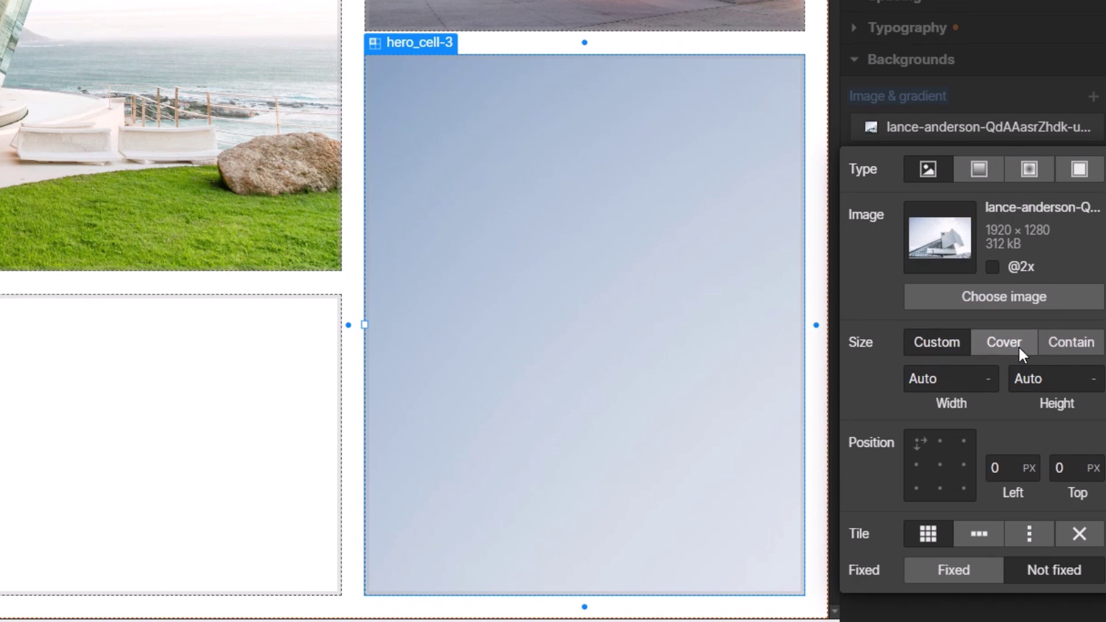
click(1018, 344)
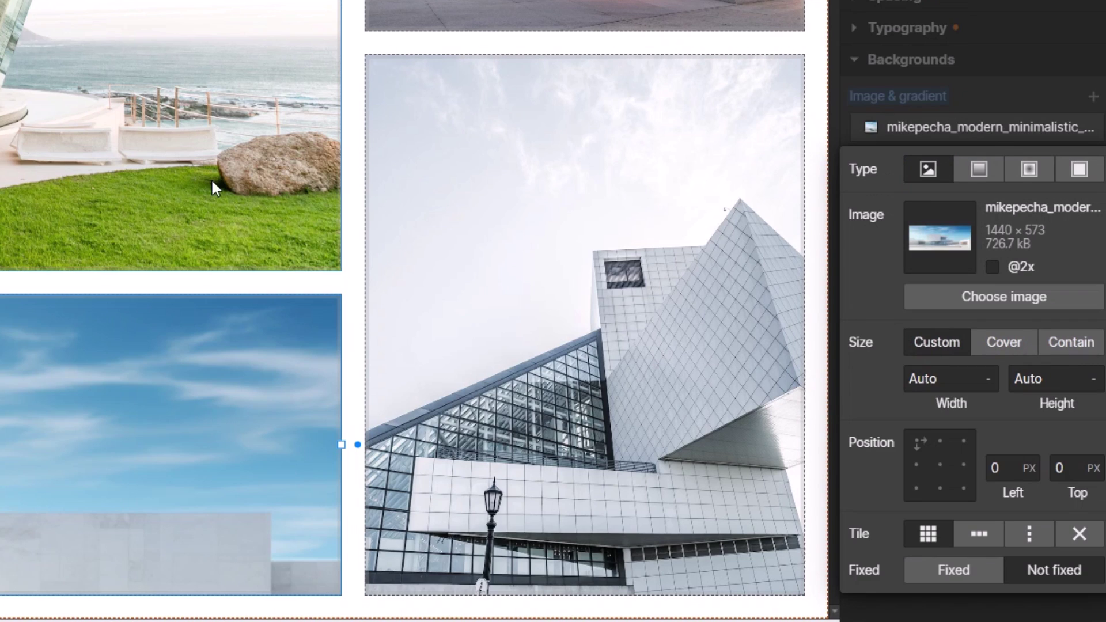
- Set the wide bottom-row cell's background image, the minimalist house with a pool, to Cover, positioned at 50% / 100%
click(1004, 343)
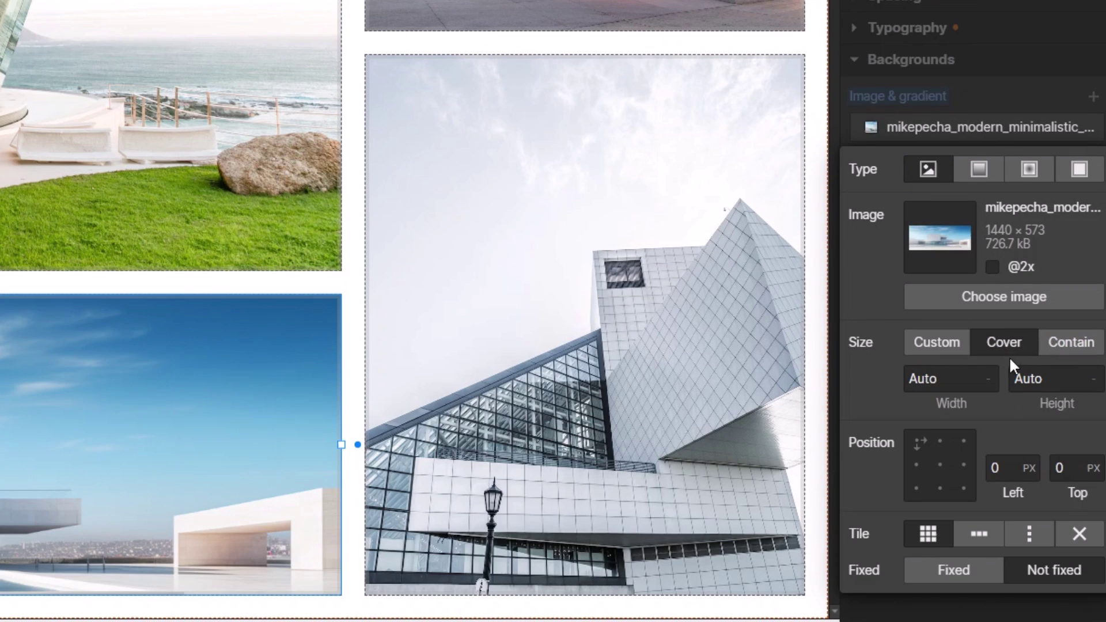
click(940, 488)
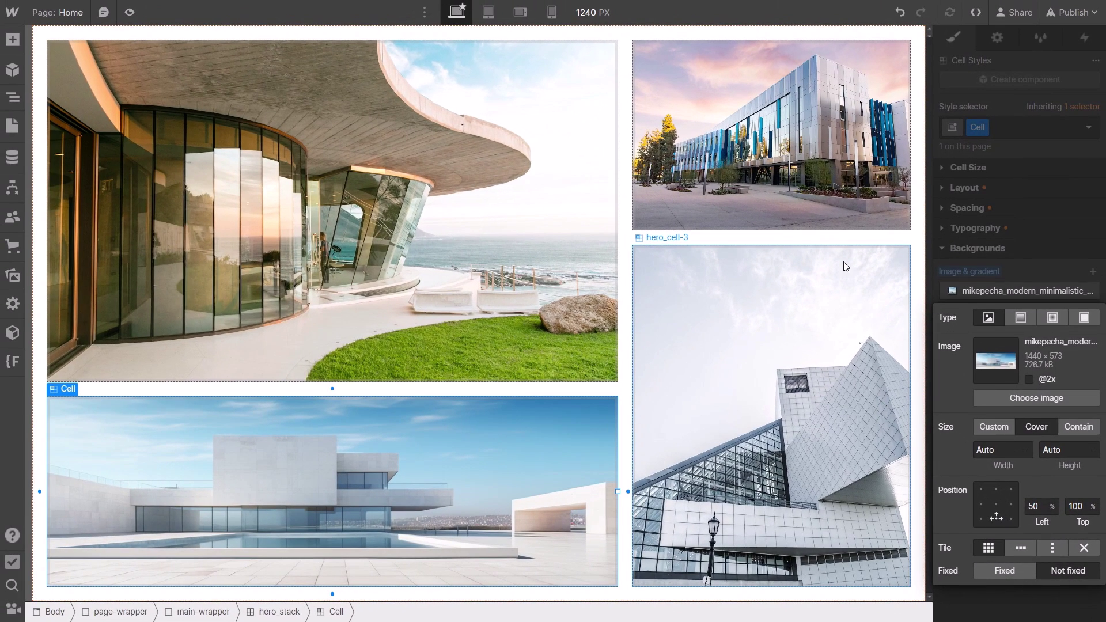
click(845, 267)
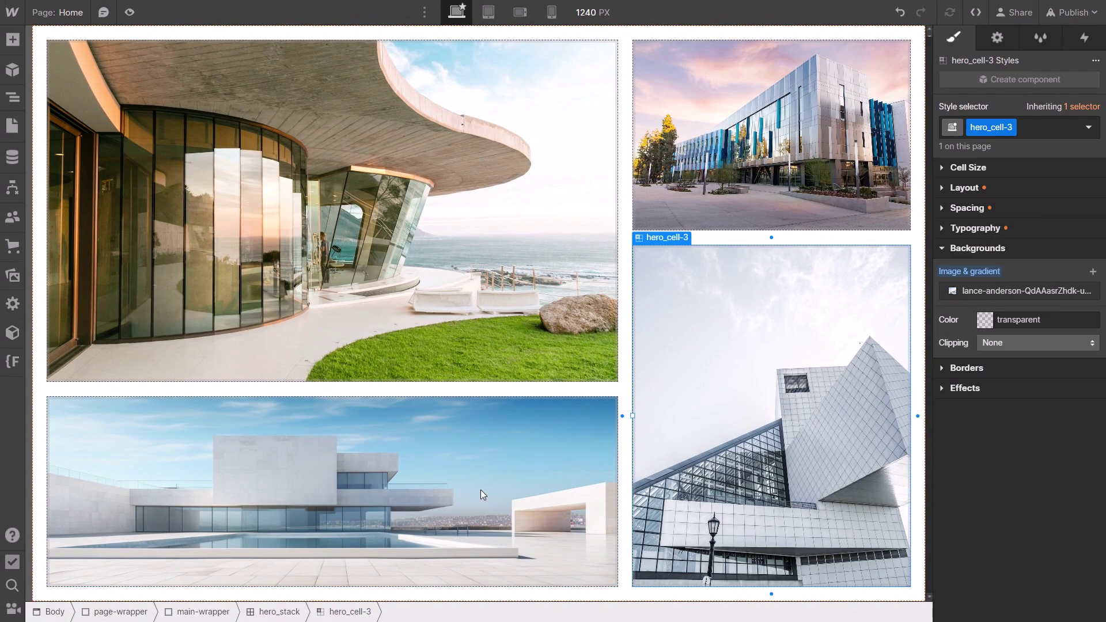
- Rename the wide bottom-row cell's class as hero_cell-4
click(513, 487)
text(hero)
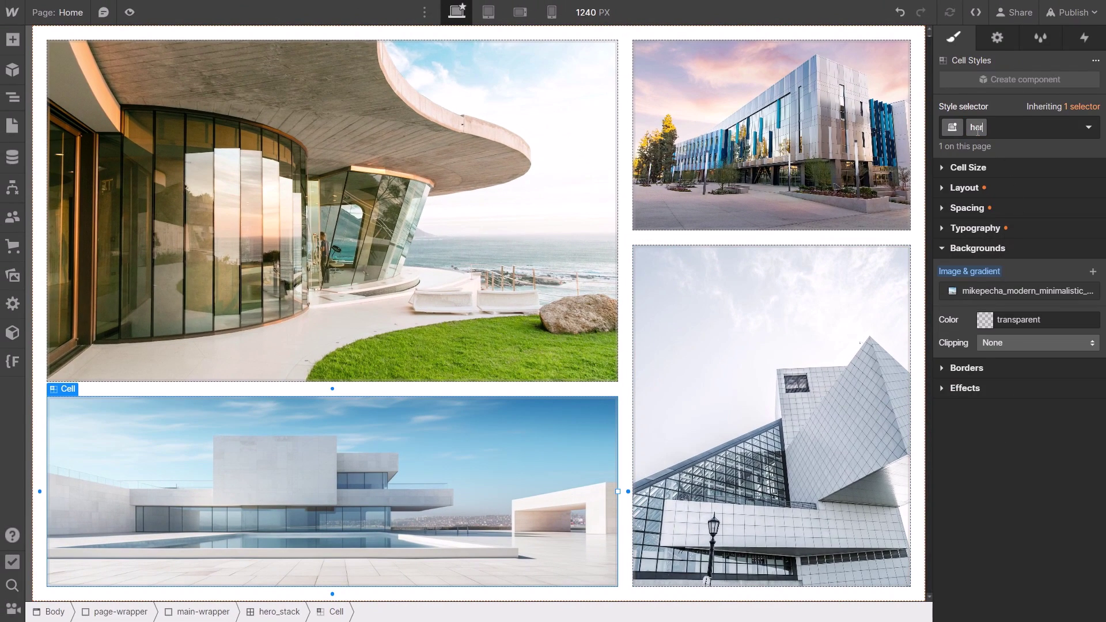
text(_cell-4)
key(Return)
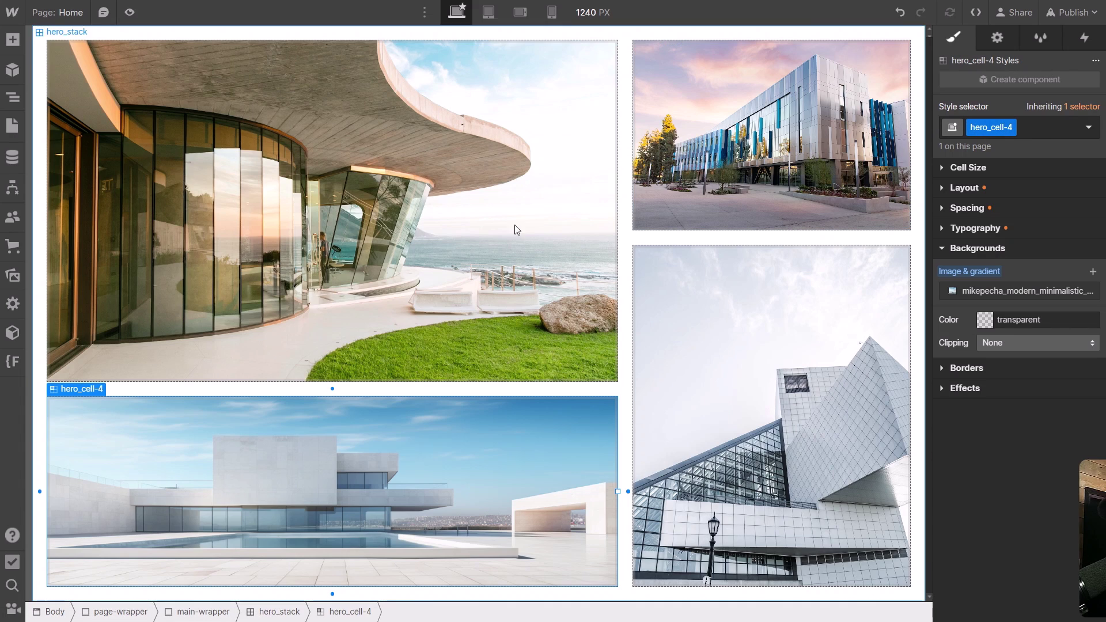
- Insert a Text Block inside hero_cell-1
click(406, 235)
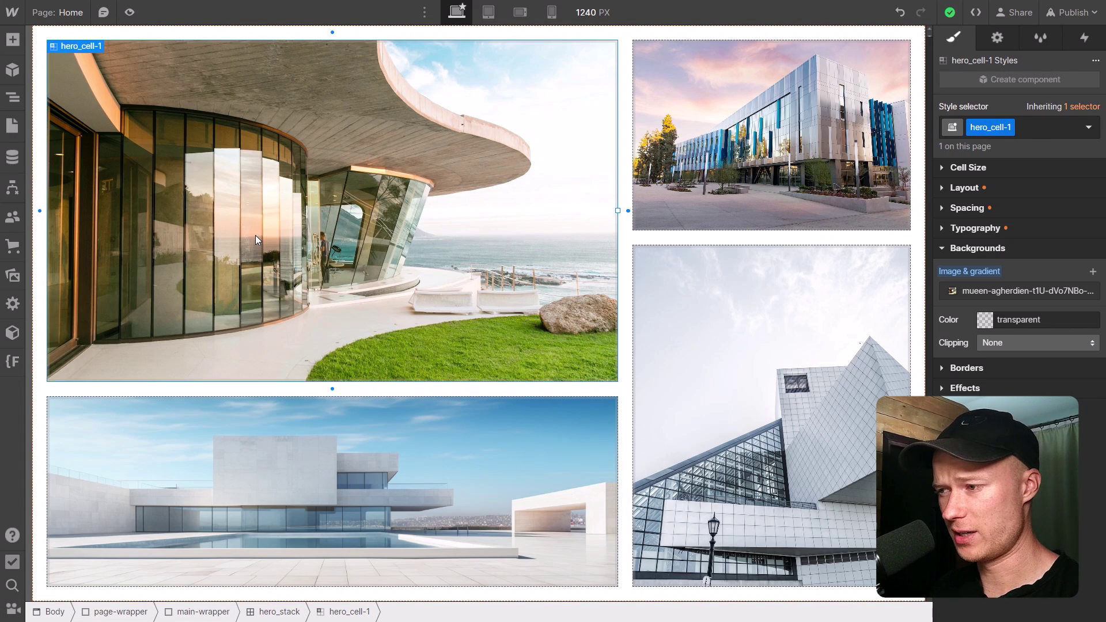
key(ctrl+e)
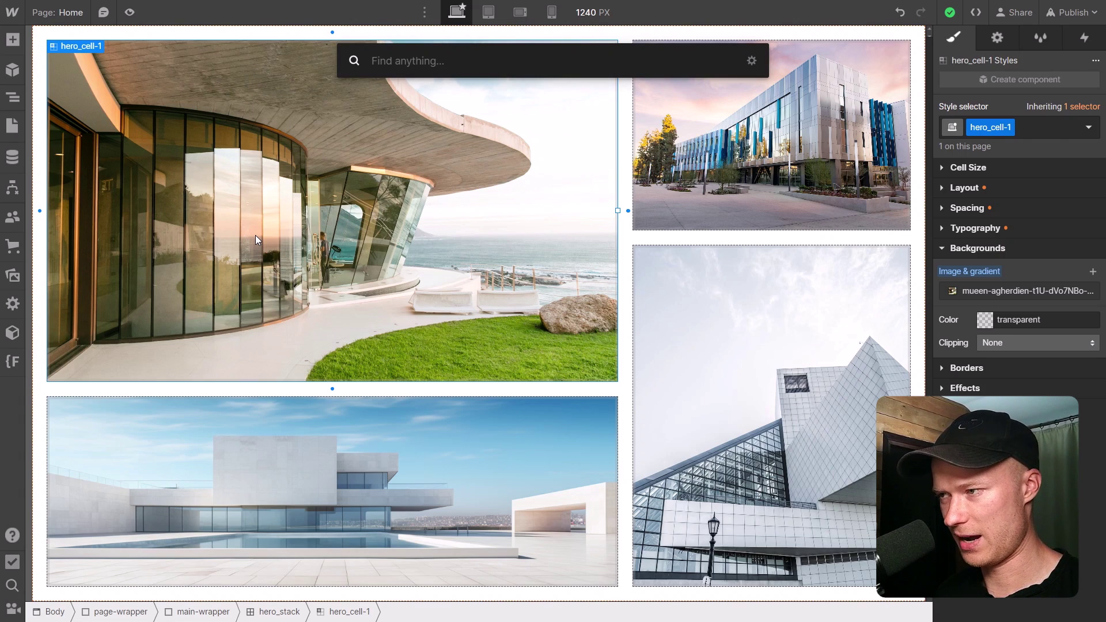
text(text)
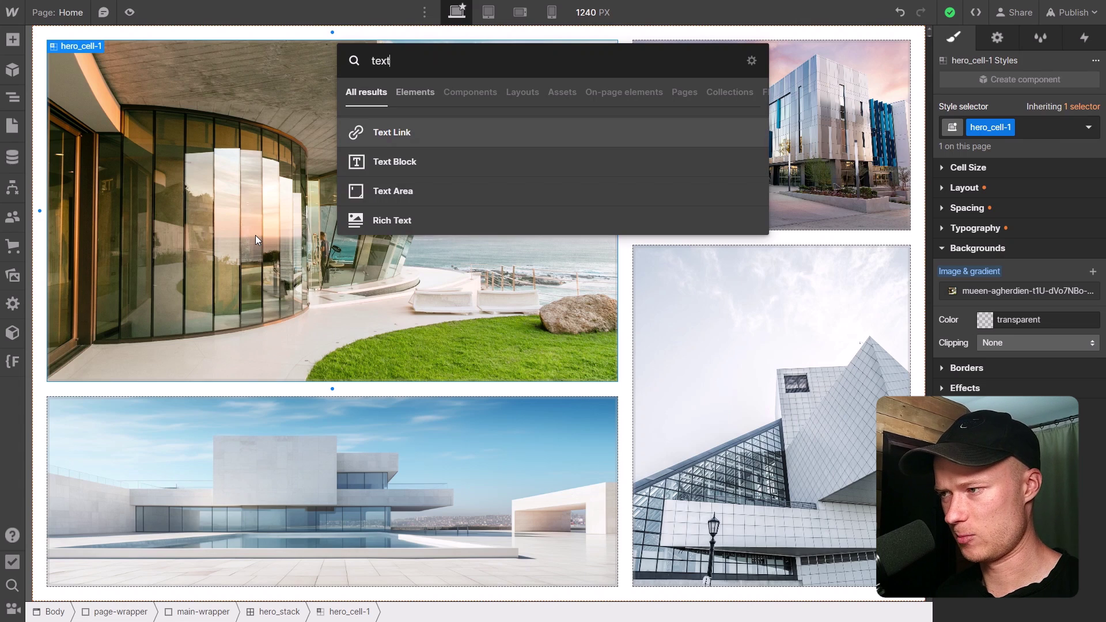
key(Down)
key(Return)
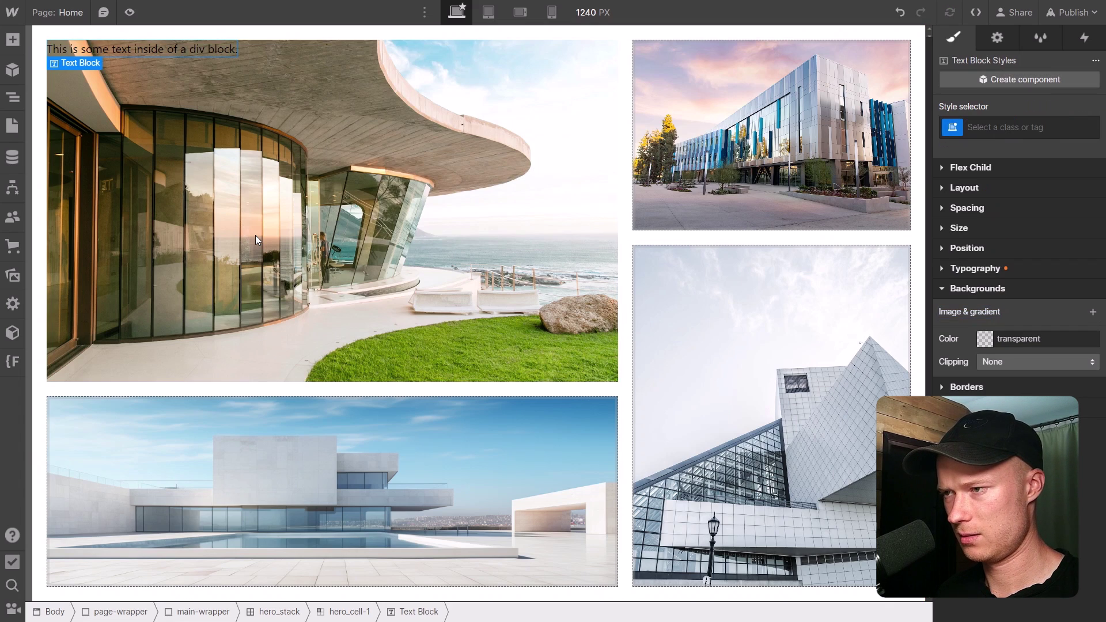
- Create the class hero_text on the new text block
click(1017, 125)
text(hero_text)
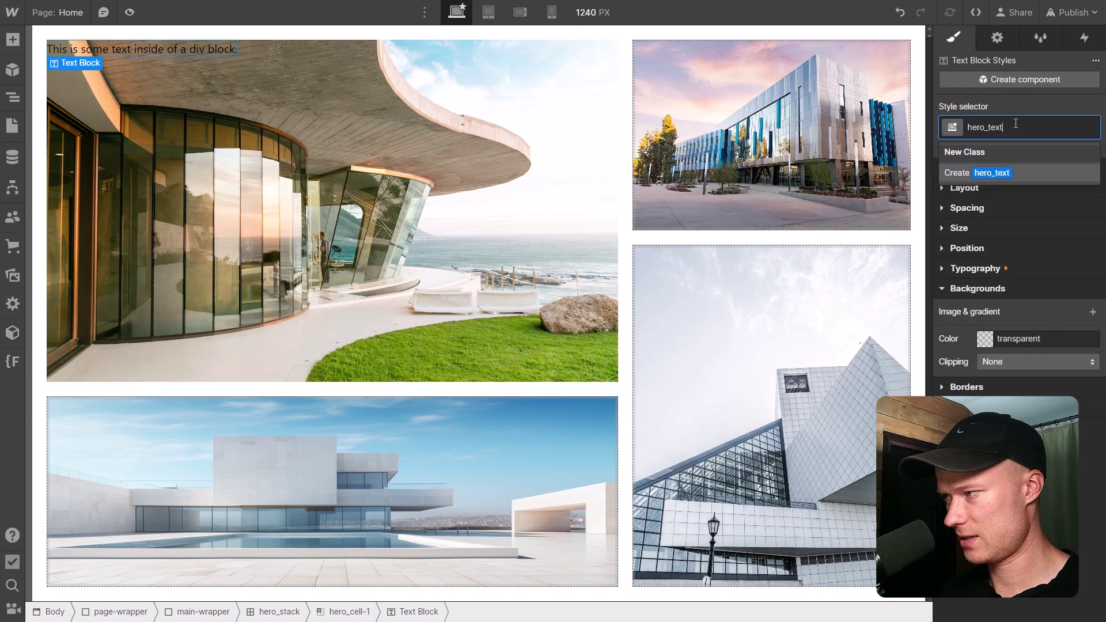
key(Return)
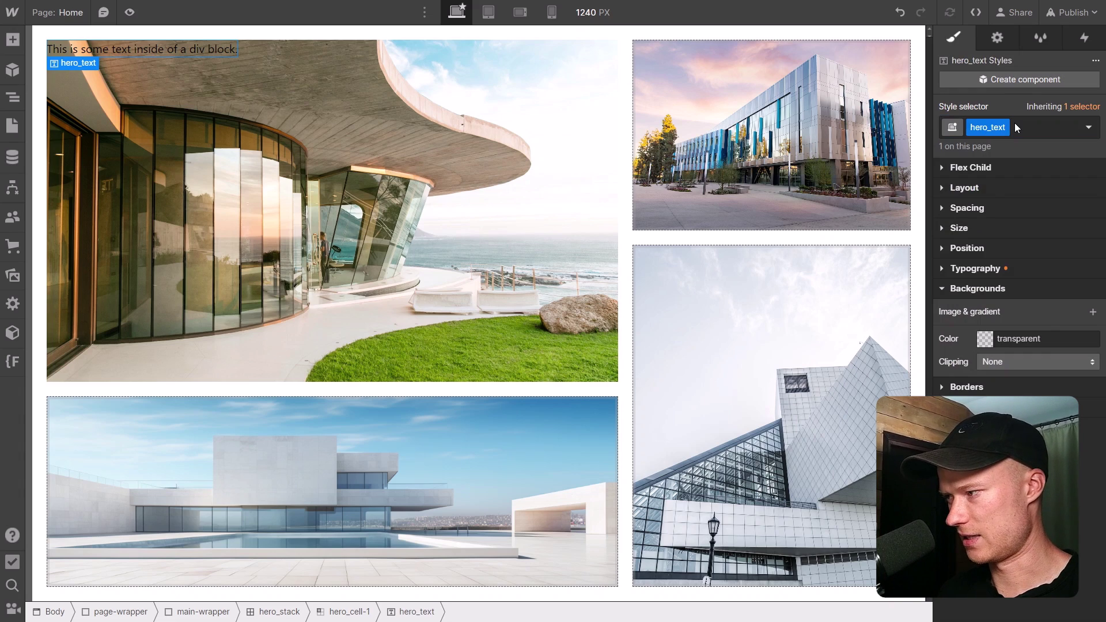
click(986, 339)
click(940, 359)
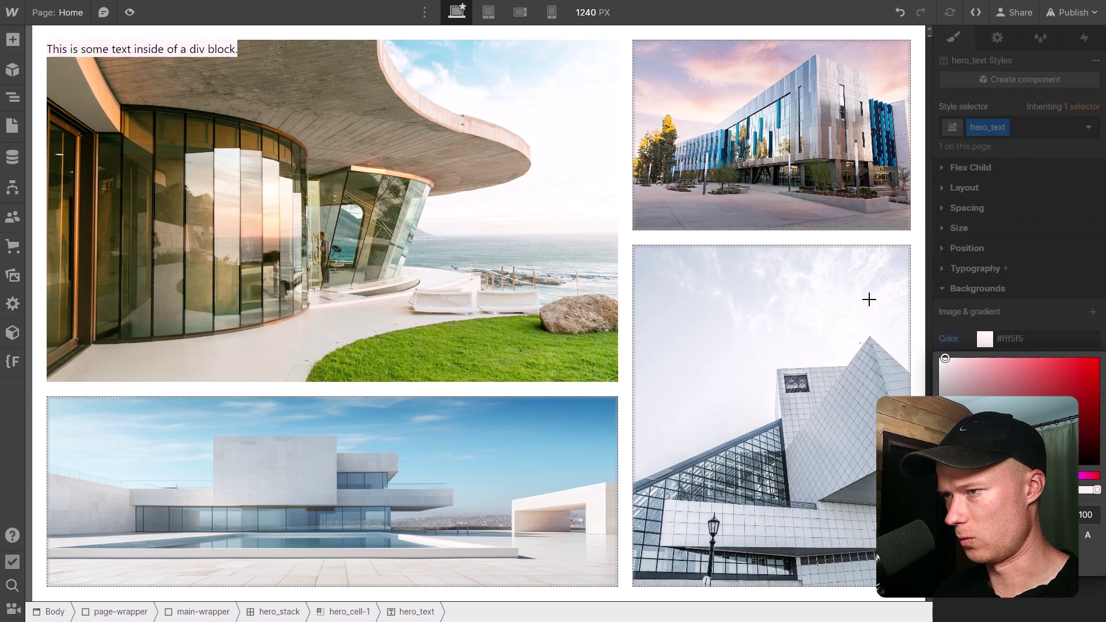
click(1040, 311)
alt+click(950, 339)
- Set hero_text's font colour to white and its font size to 2.5 rem
click(981, 268)
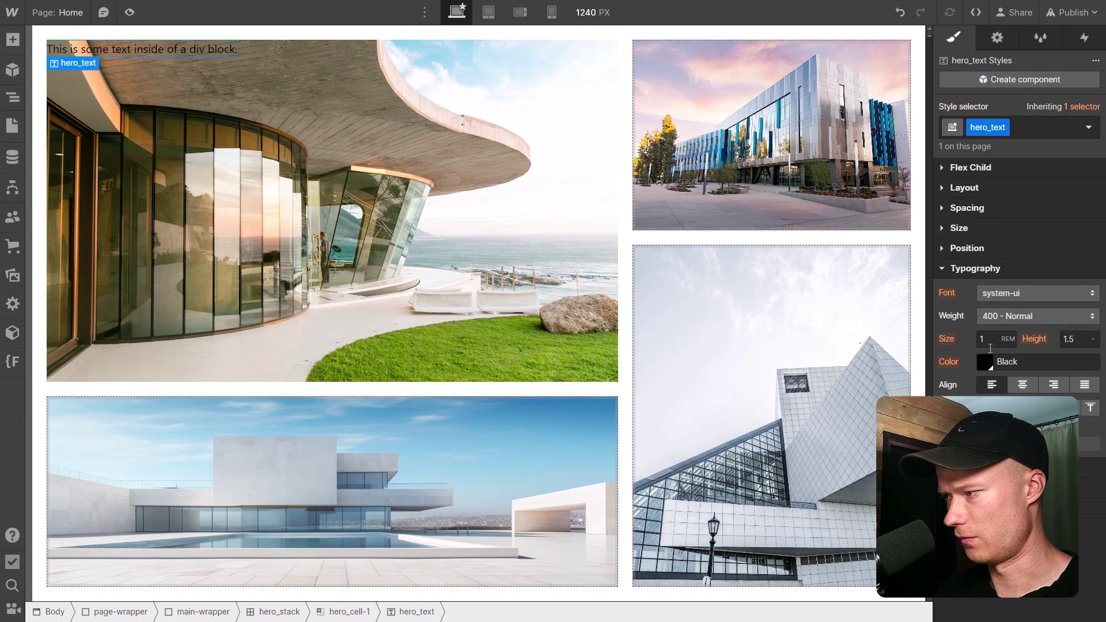
click(986, 362)
click(939, 106)
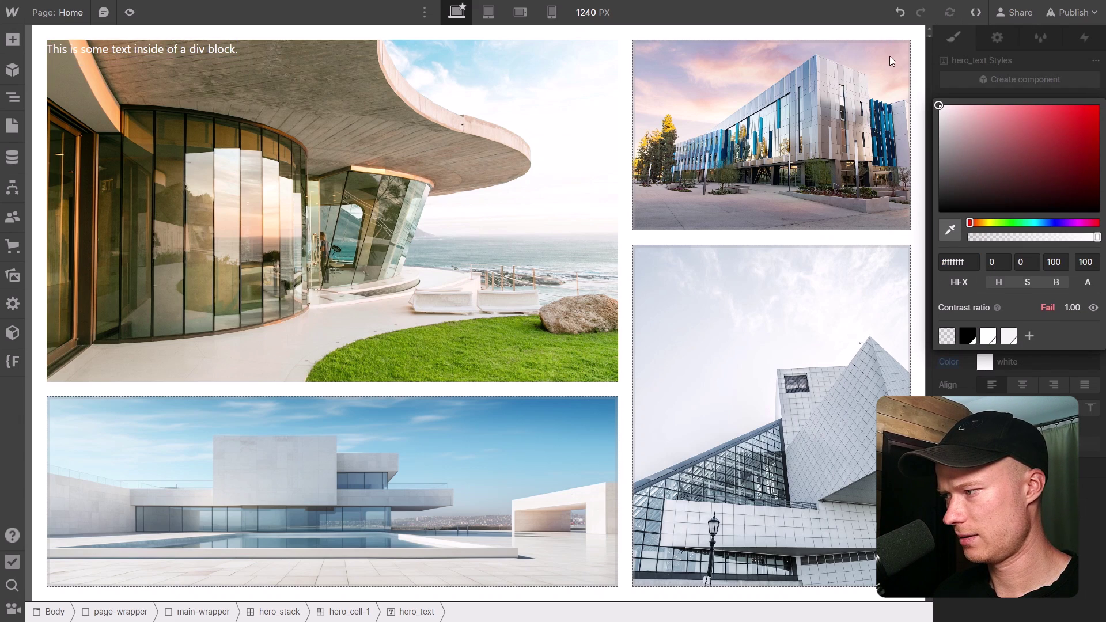
click(1015, 365)
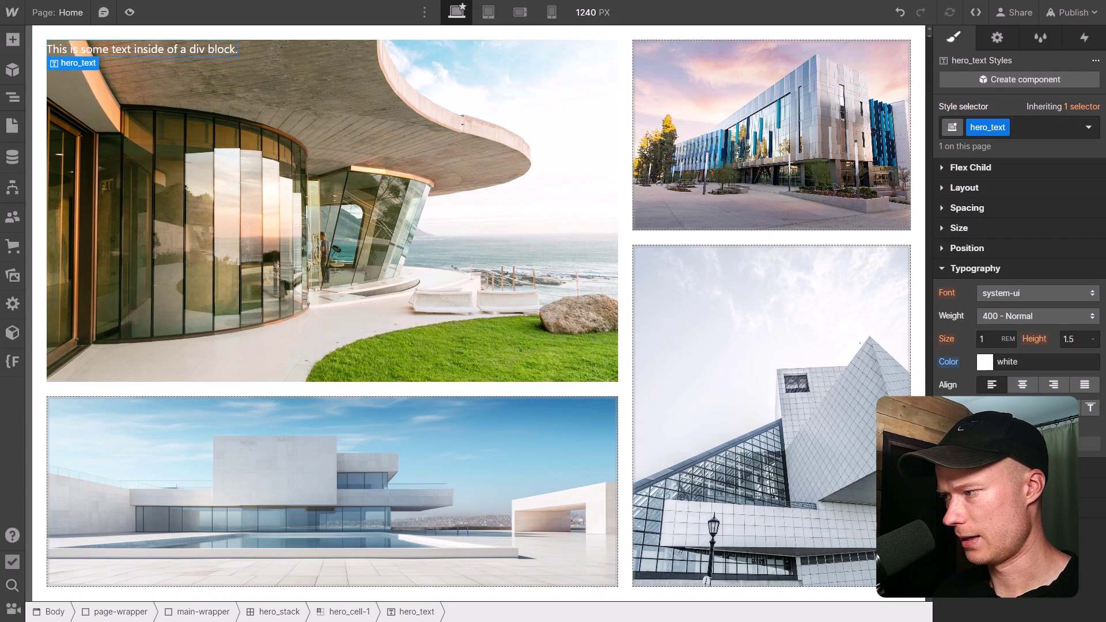
click(992, 340)
text(2.5)
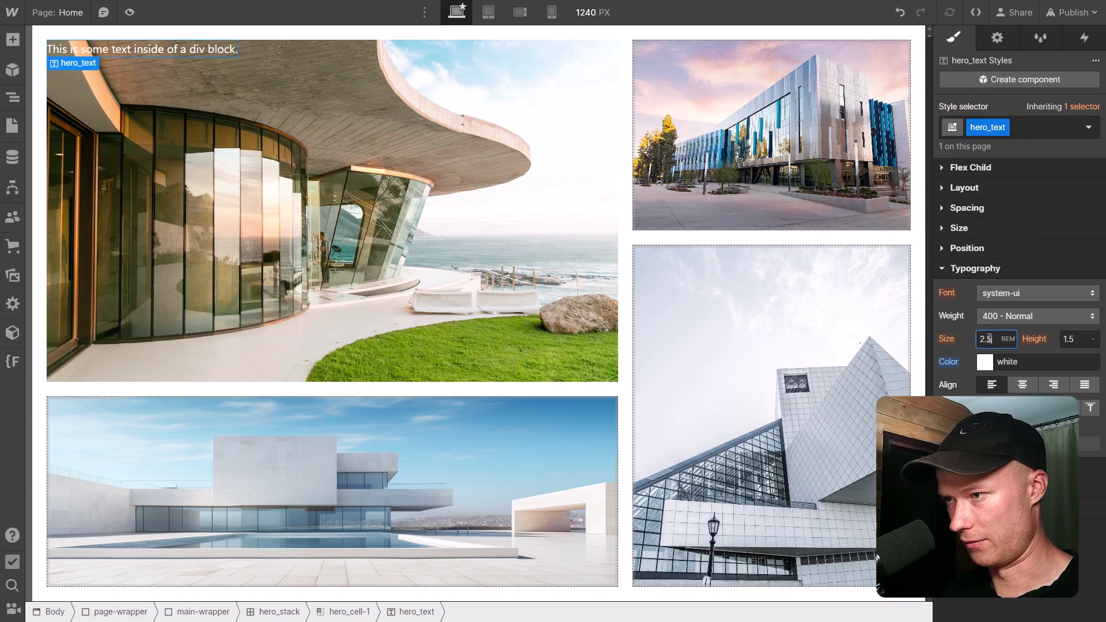
key(Return)
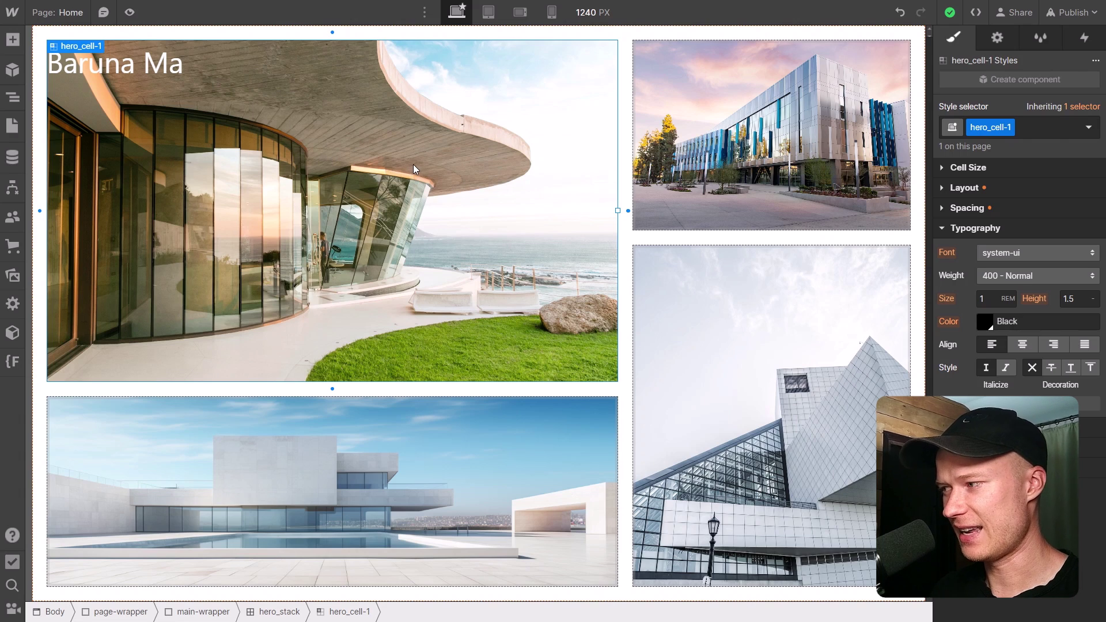
- Set hero_cell-1's flex alignment to centre, try centre justification, and set the justification back to start
click(972, 189)
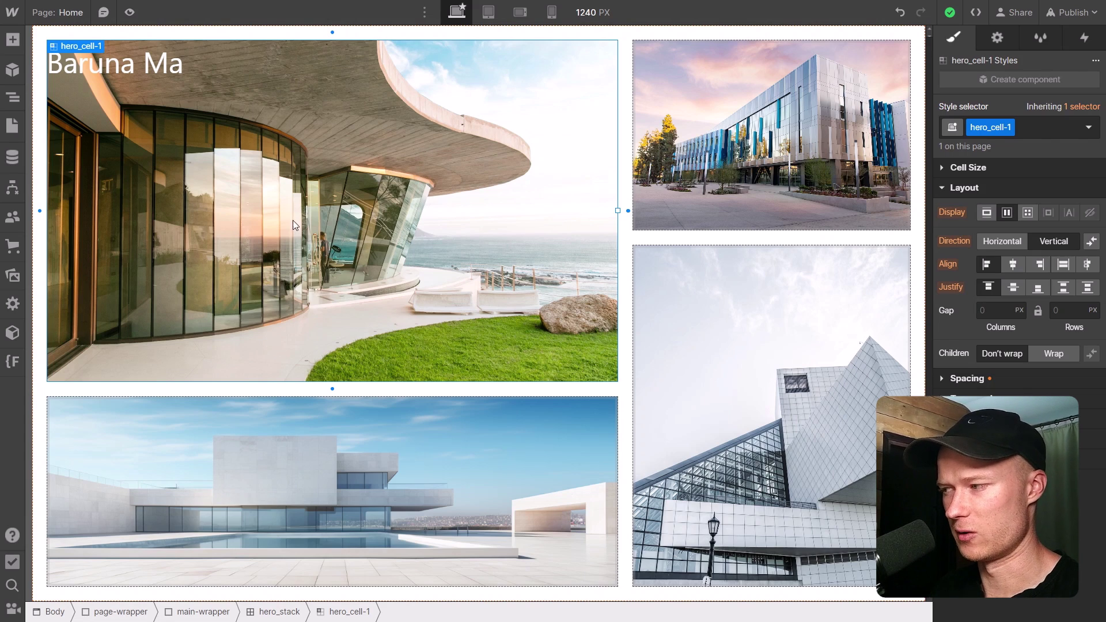
click(1014, 265)
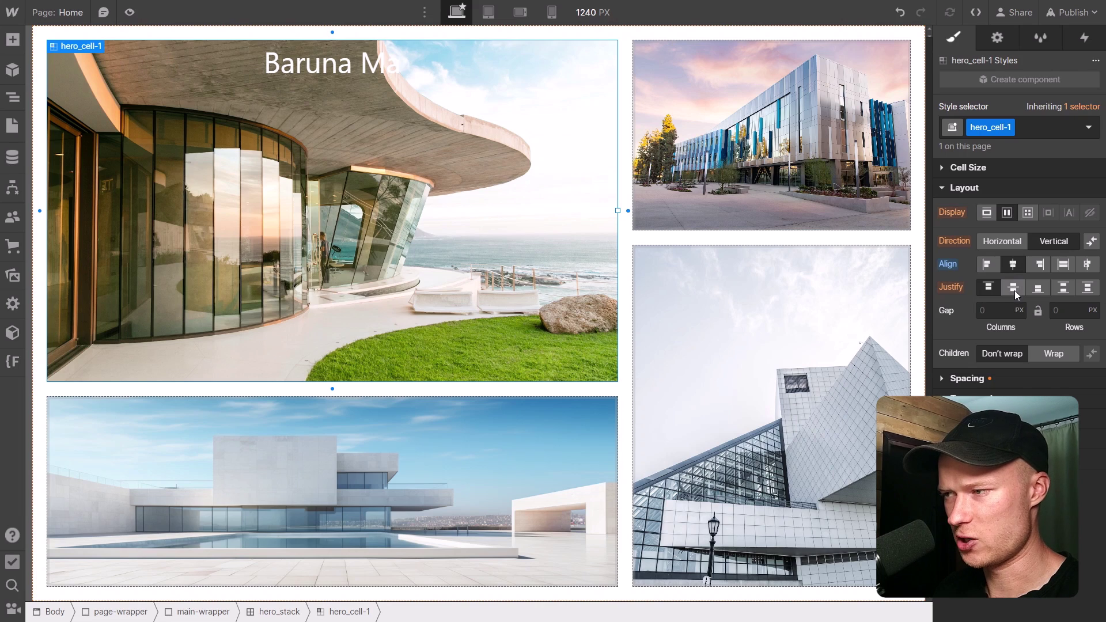
click(1014, 290)
click(990, 292)
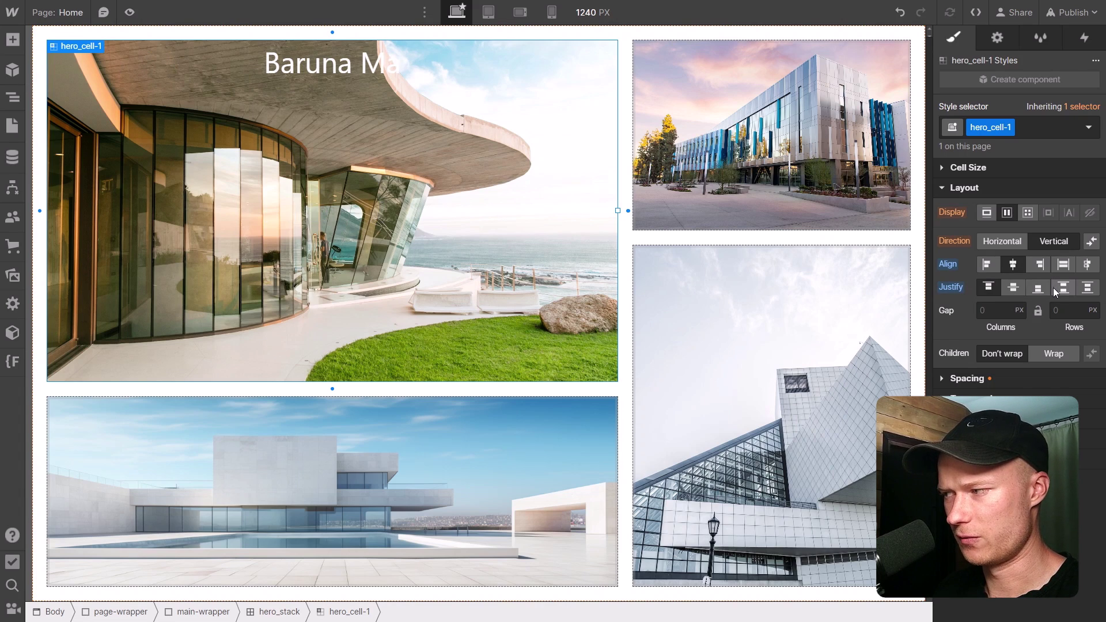
- Set hero_cell-1's flex alignment to start and its justification to end, placing the text in the lower-left corner of the cell
click(1034, 289)
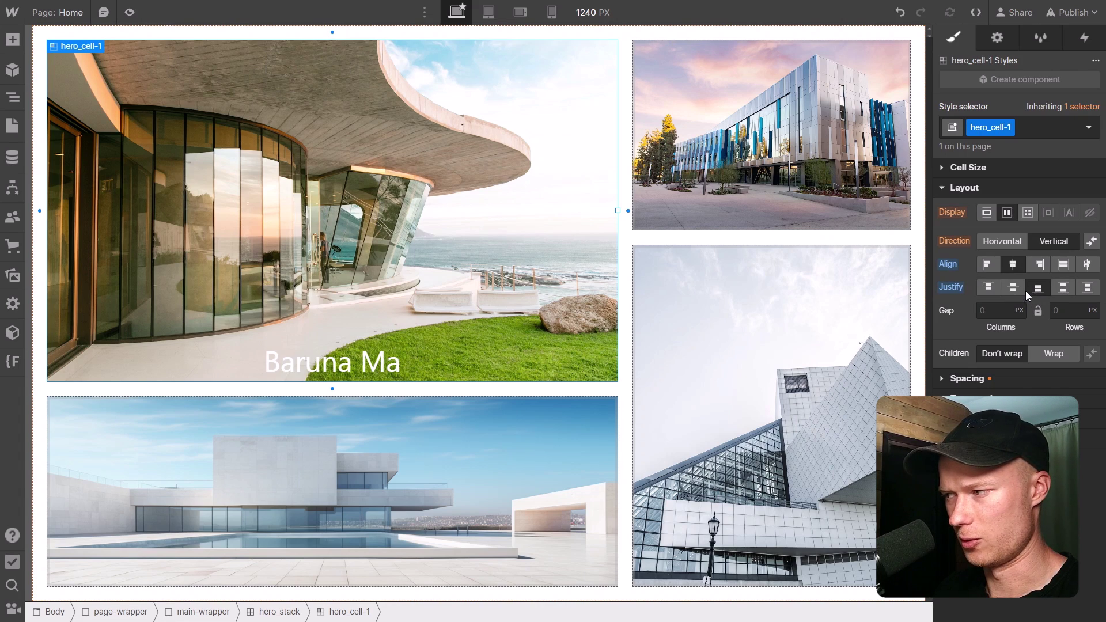
click(995, 289)
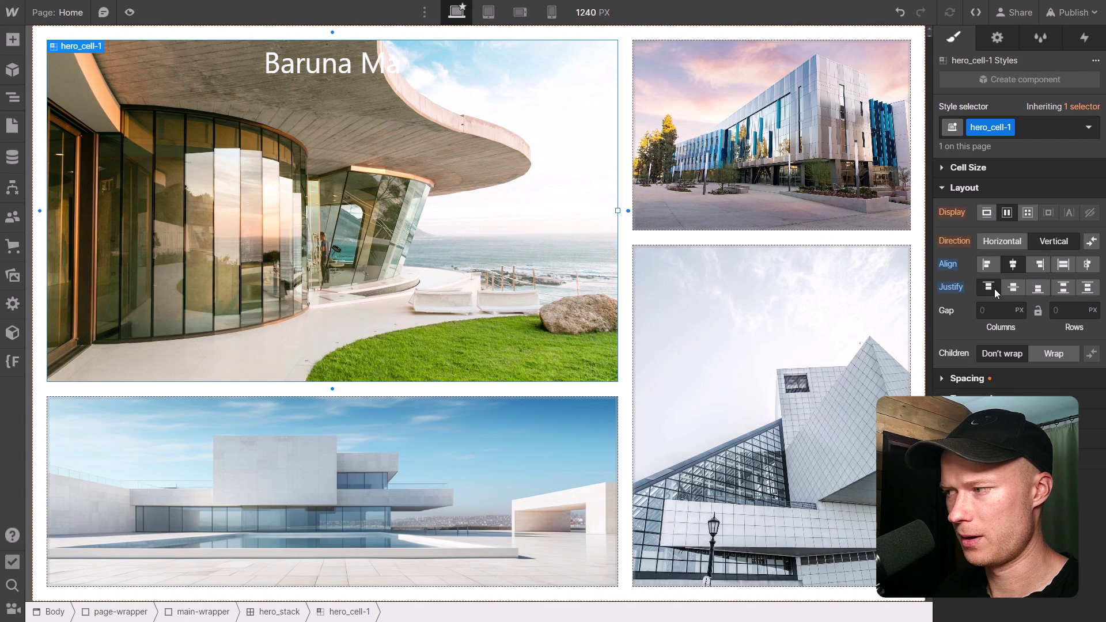
click(995, 265)
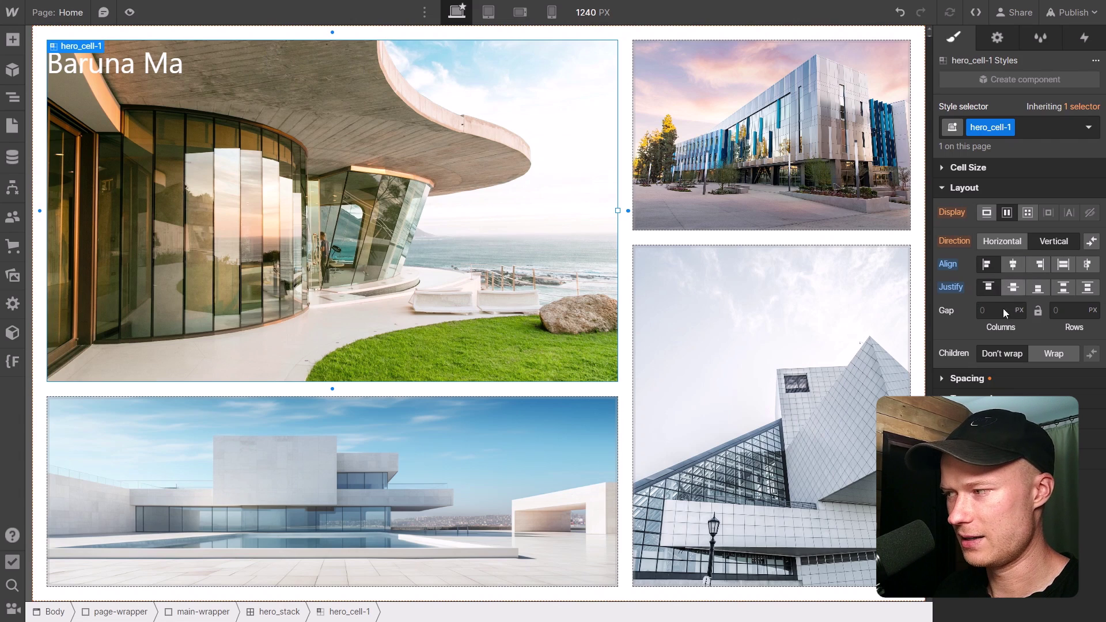
click(1037, 291)
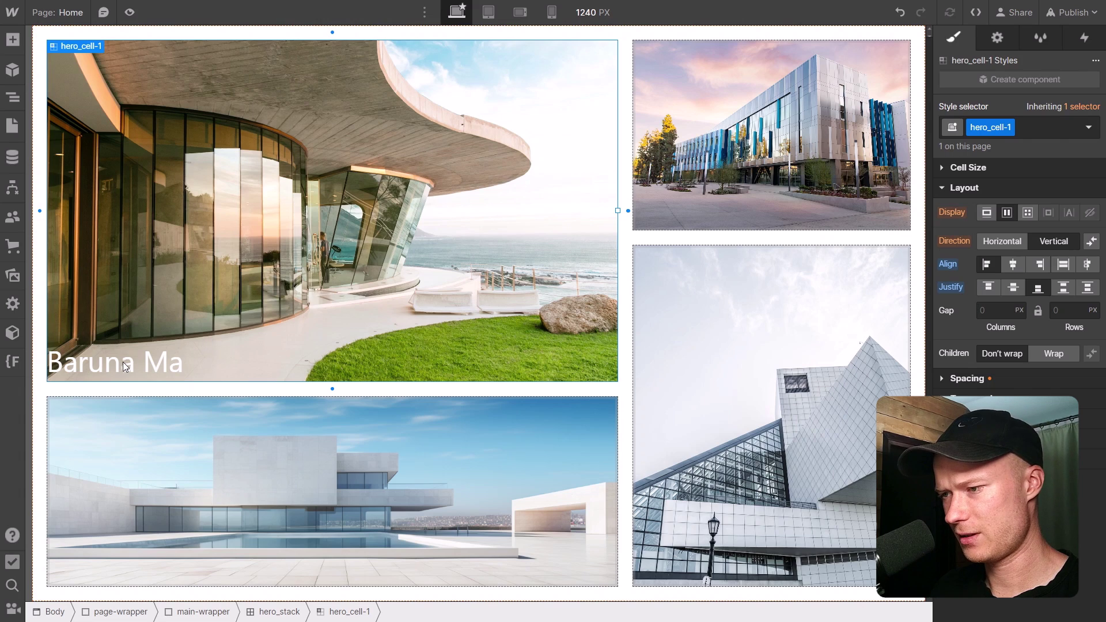
- Set hero_cell-1's padding to 1.5 rem on all sides
click(971, 380)
click(984, 267)
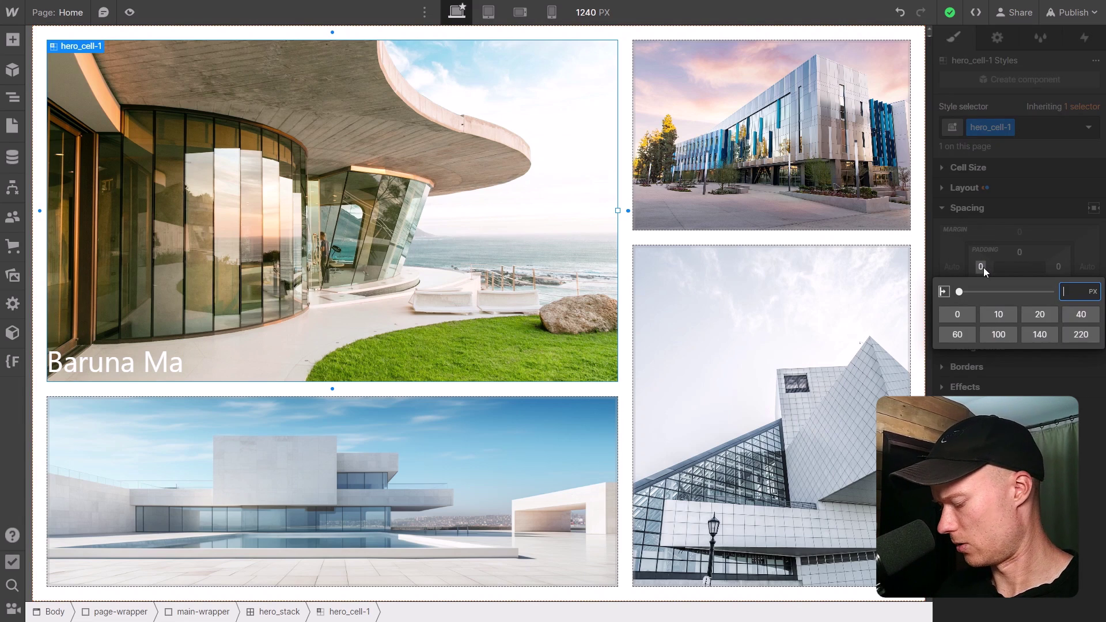
text(1.5)
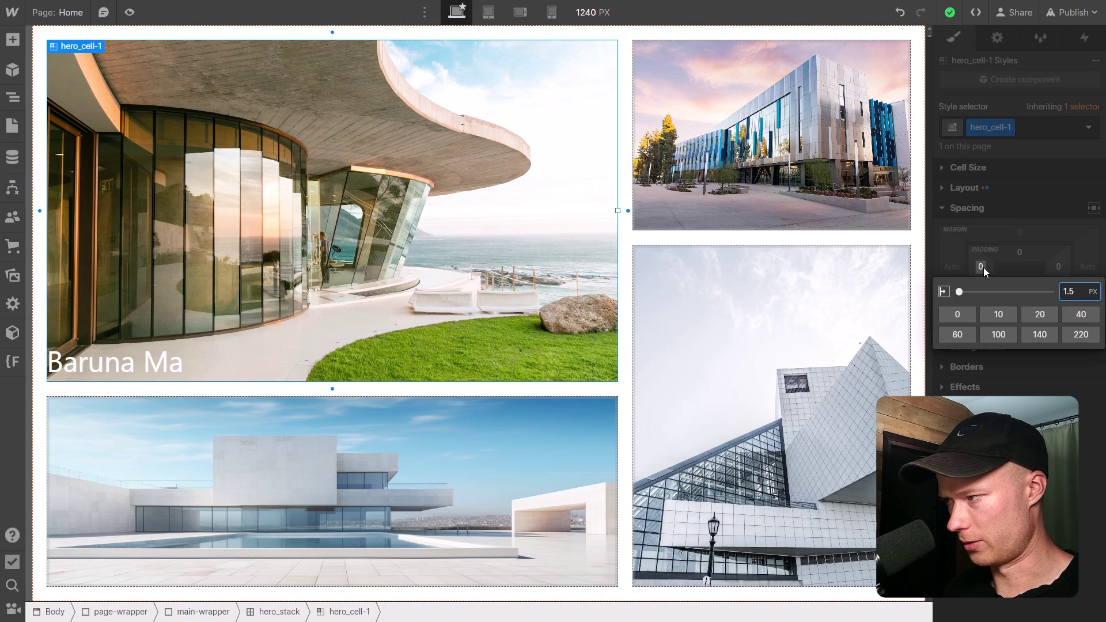
text(rem)
key(shift+Return)
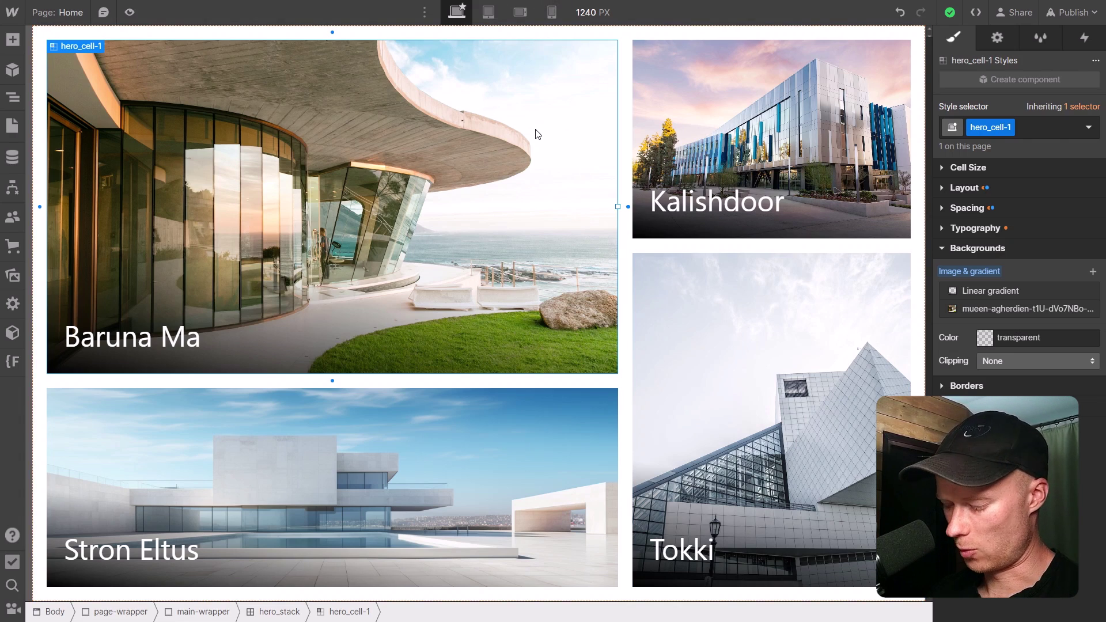
- Try resizing the gap between the first two columns in hero_stack's grid editing mode, and undo the change
key(Escape)
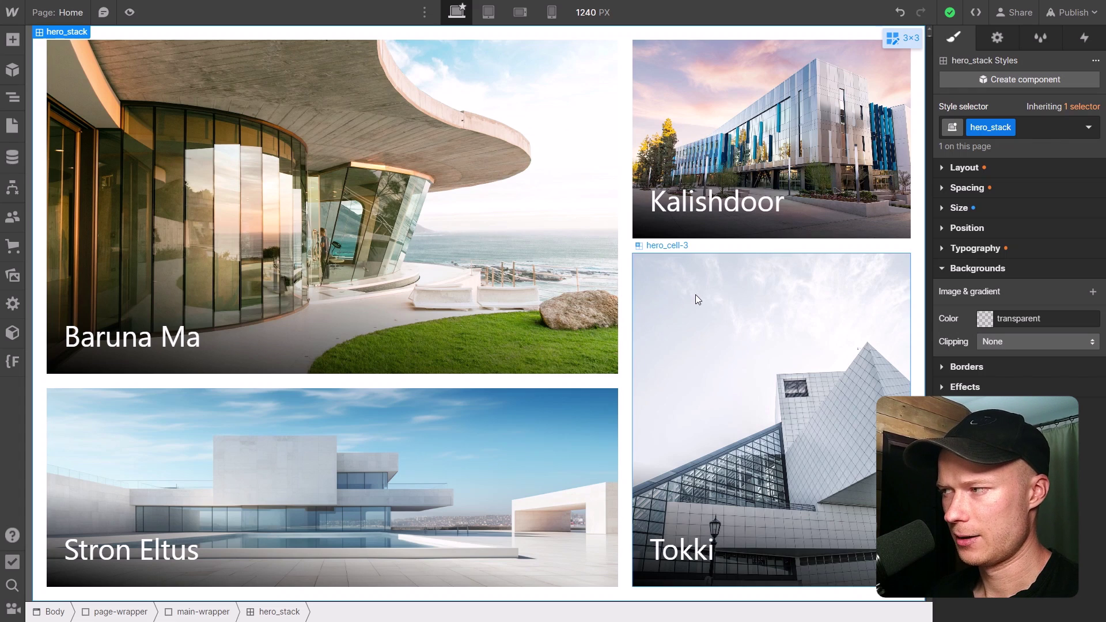
click(901, 36)
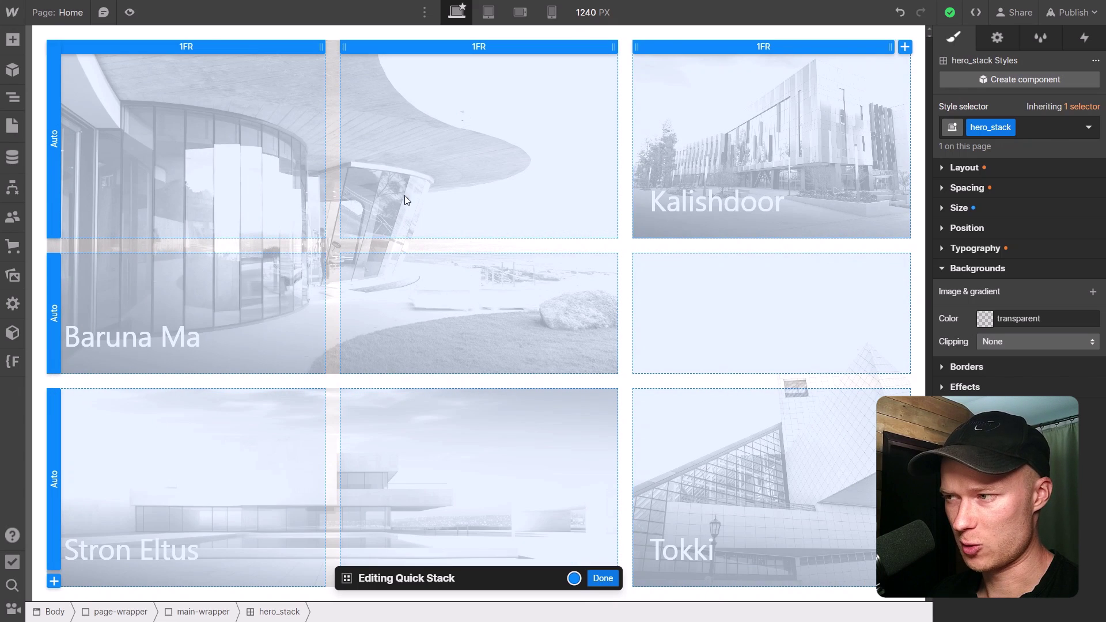
click(333, 45)
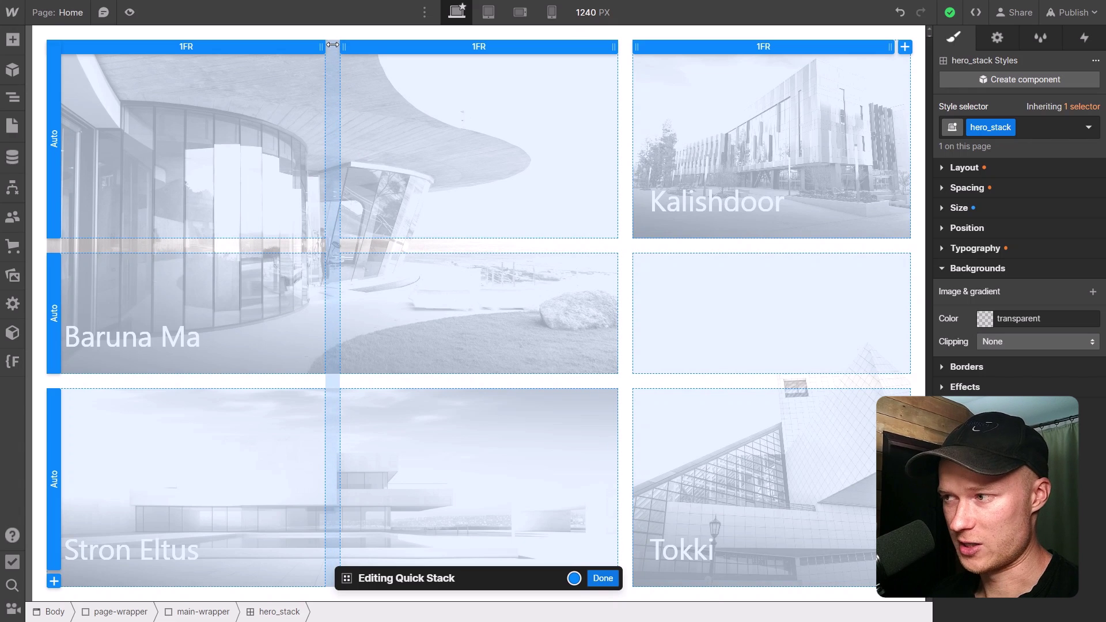
mouse_move(332, 45)
mouse_down()
mouse_move(398, 55)
mouse_move(302, 50)
mouse_move(340, 55)
mouse_up()
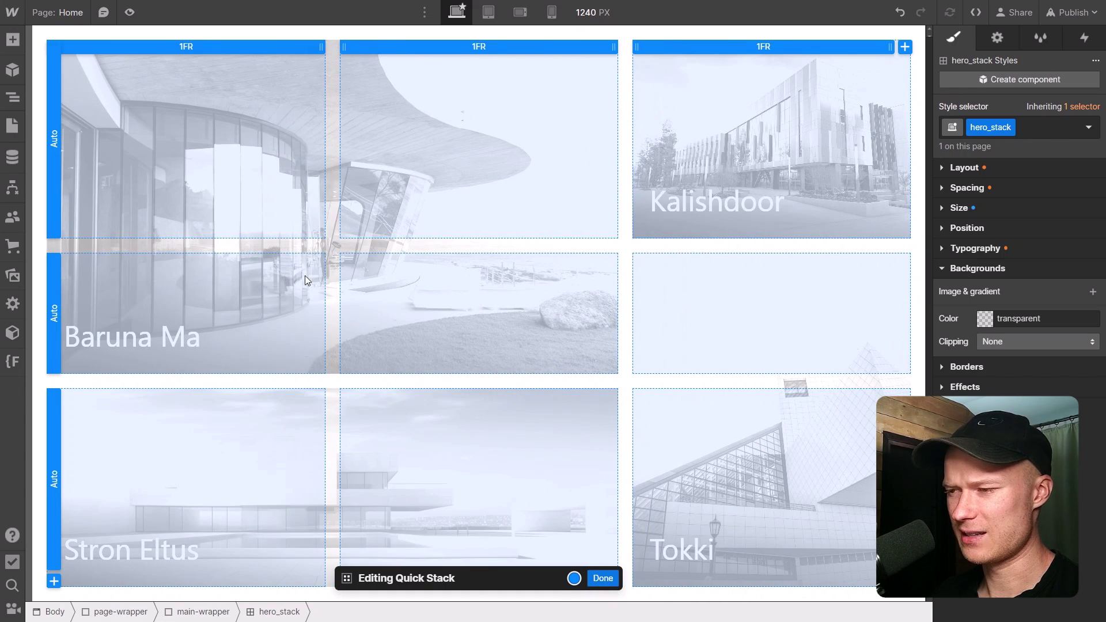
key(ctrl+z)
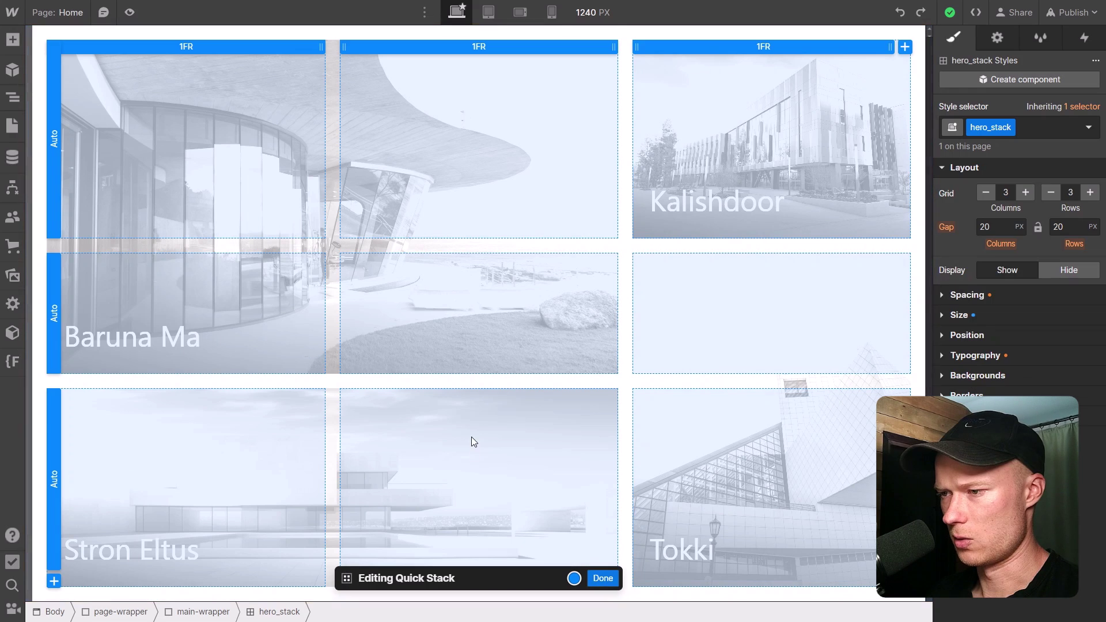
click(600, 578)
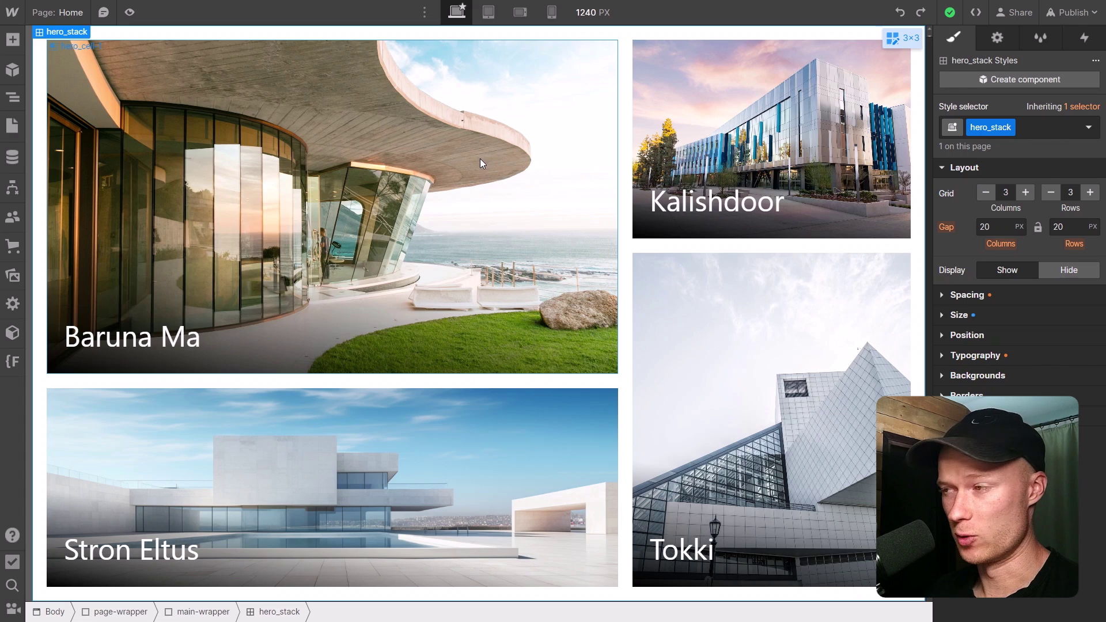
- At the tablet breakpoint, reduce hero_stack's grid to 2 columns
click(489, 13)
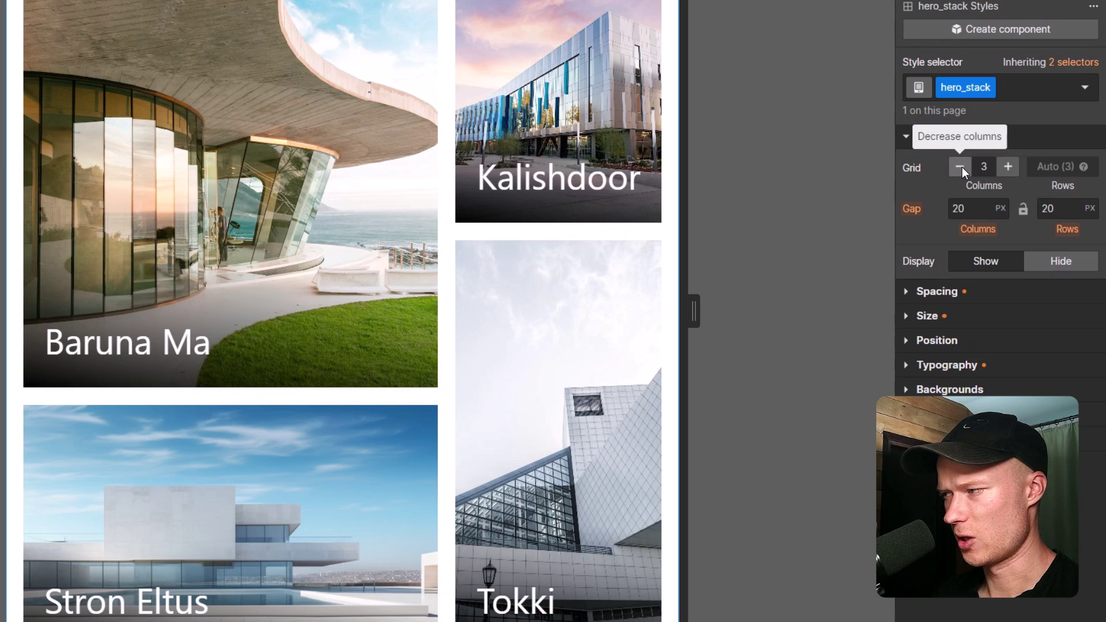
click(961, 167)
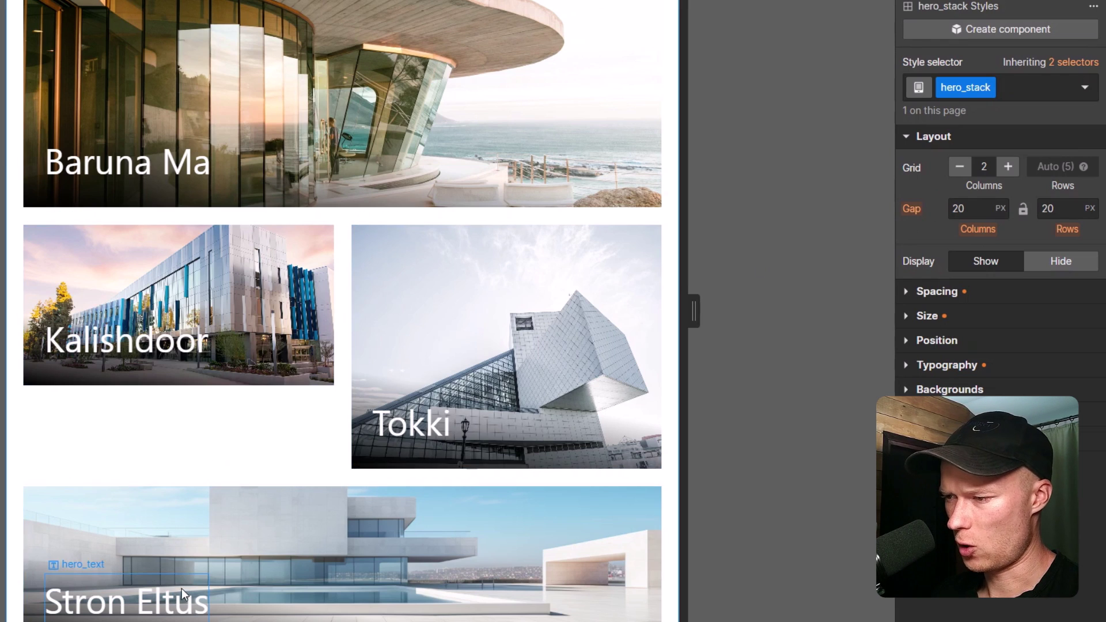
- Set the row span of hero_cell-1 and of hero_cell-3 to 1 at the tablet breakpoint
click(242, 84)
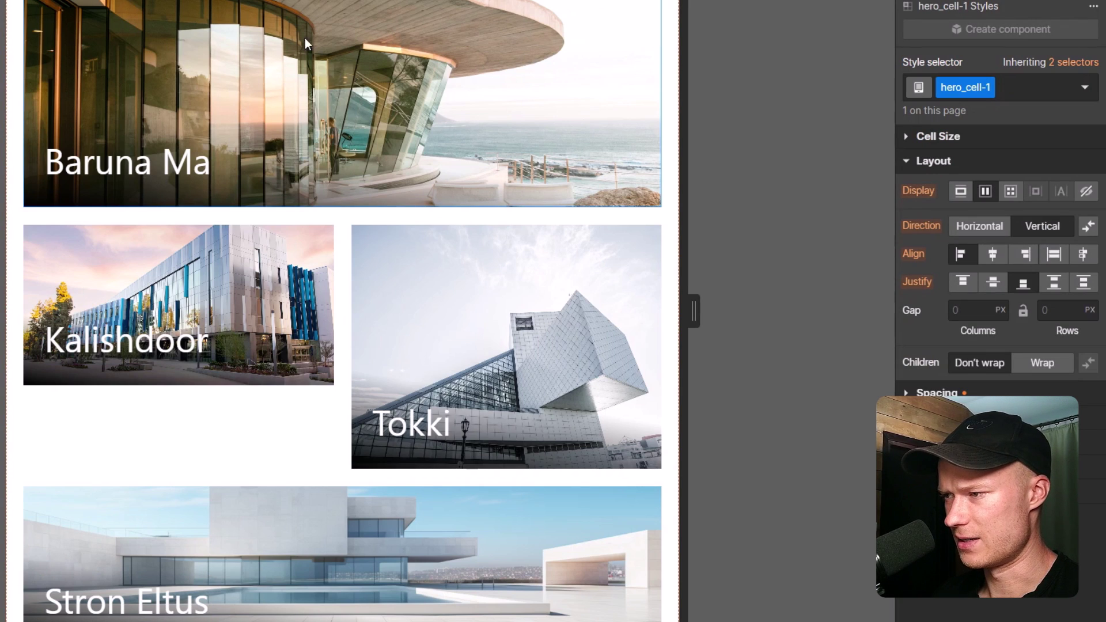
click(951, 137)
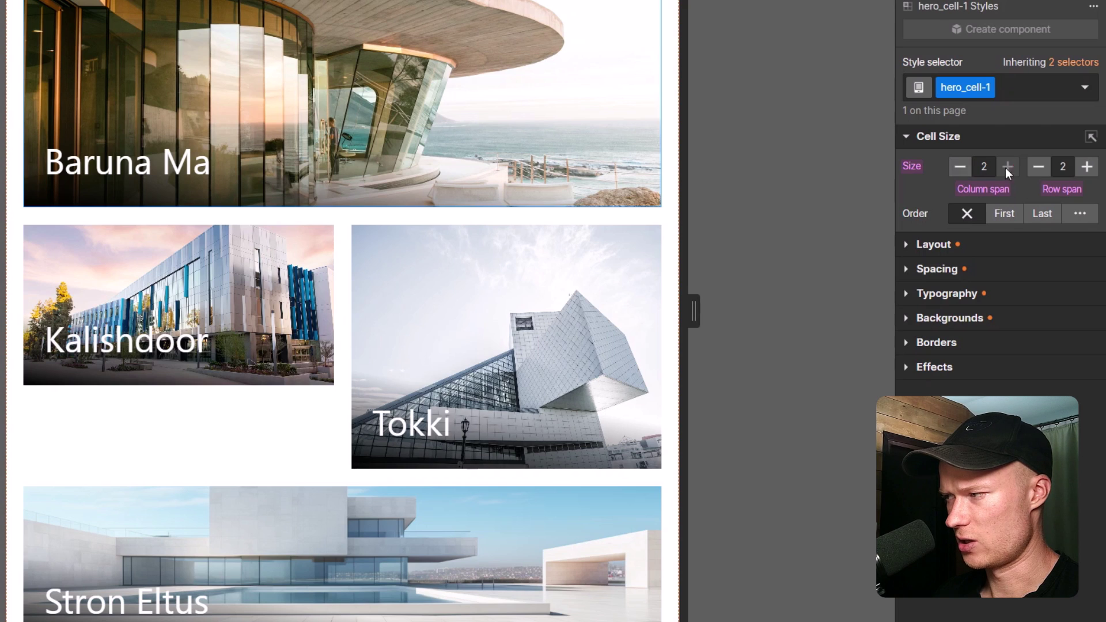
click(1039, 167)
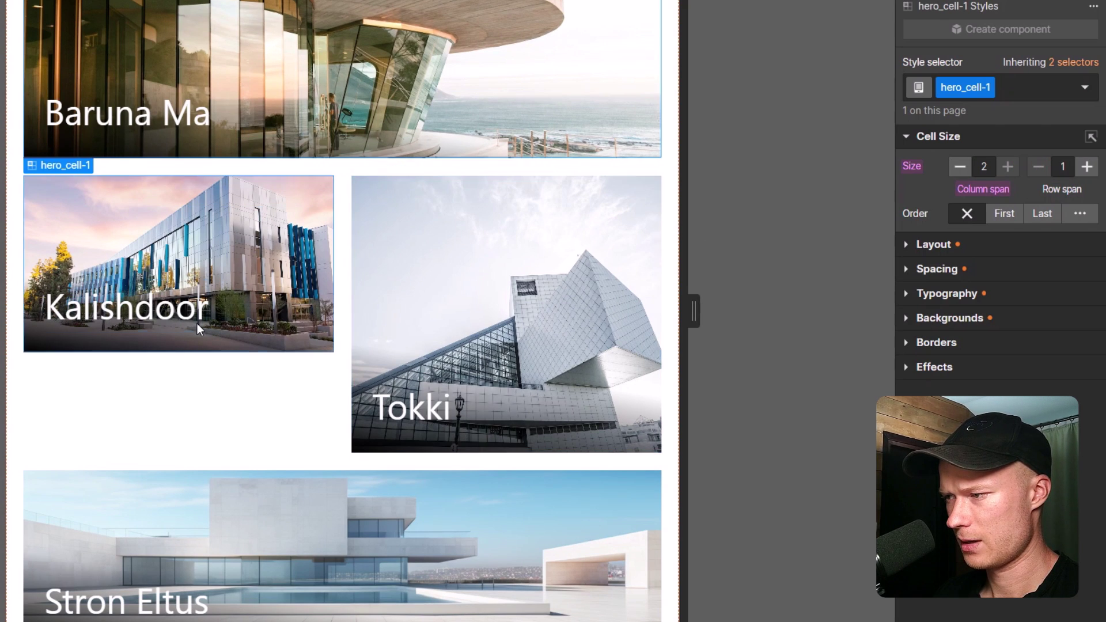
click(461, 310)
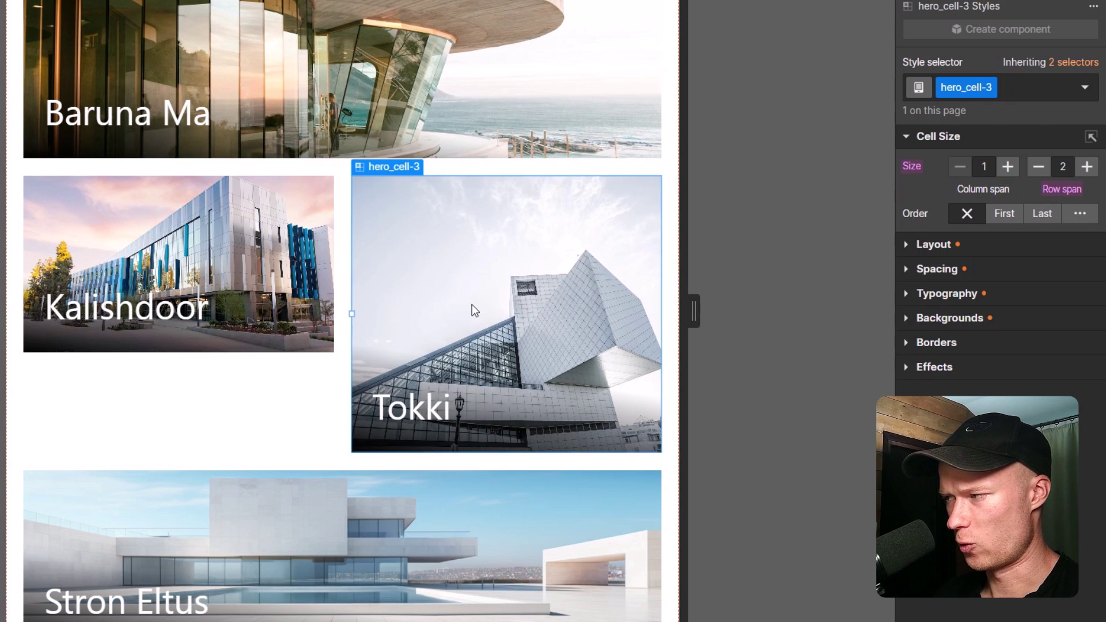
click(1040, 167)
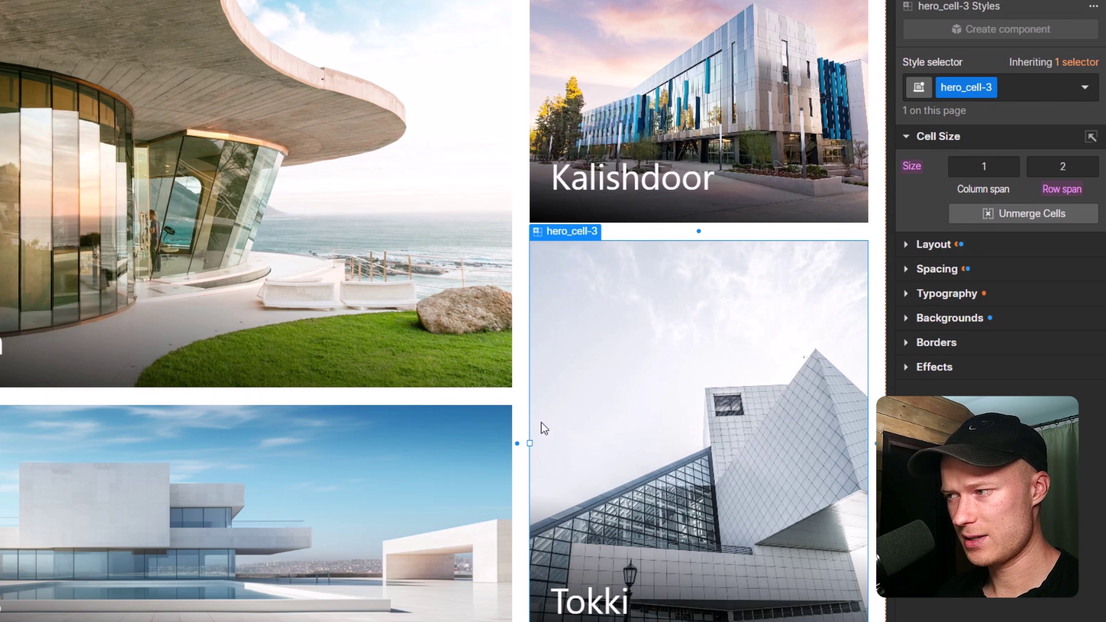
- Reduce hero_stack's grid to 1 column at the mobile portrait breakpoint, with the canvas widened slightly
click(433, 6)
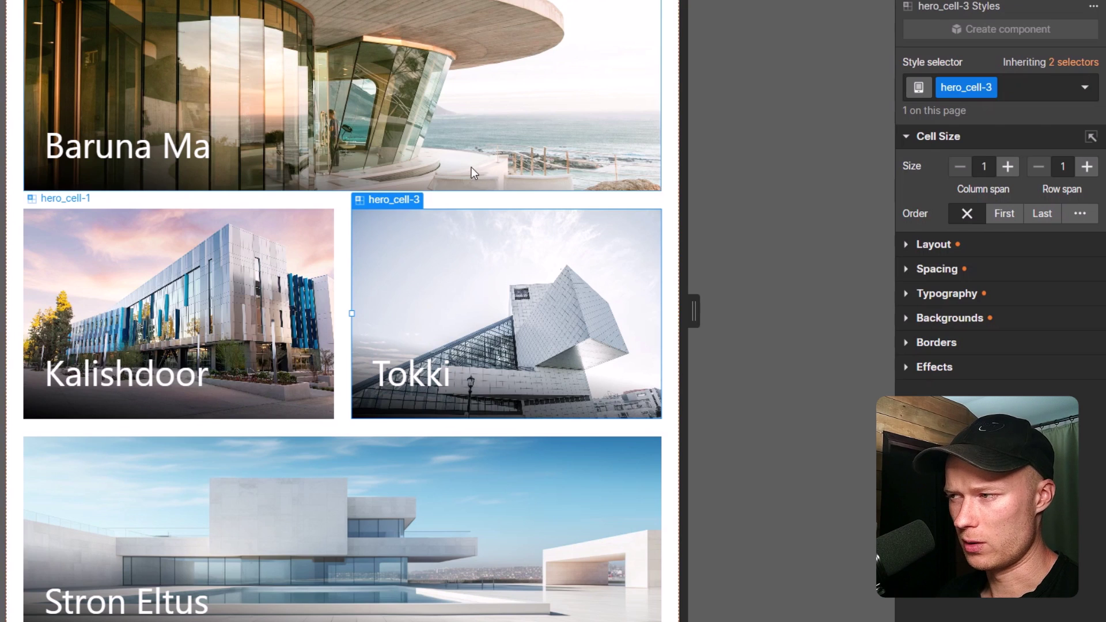
click(611, 199)
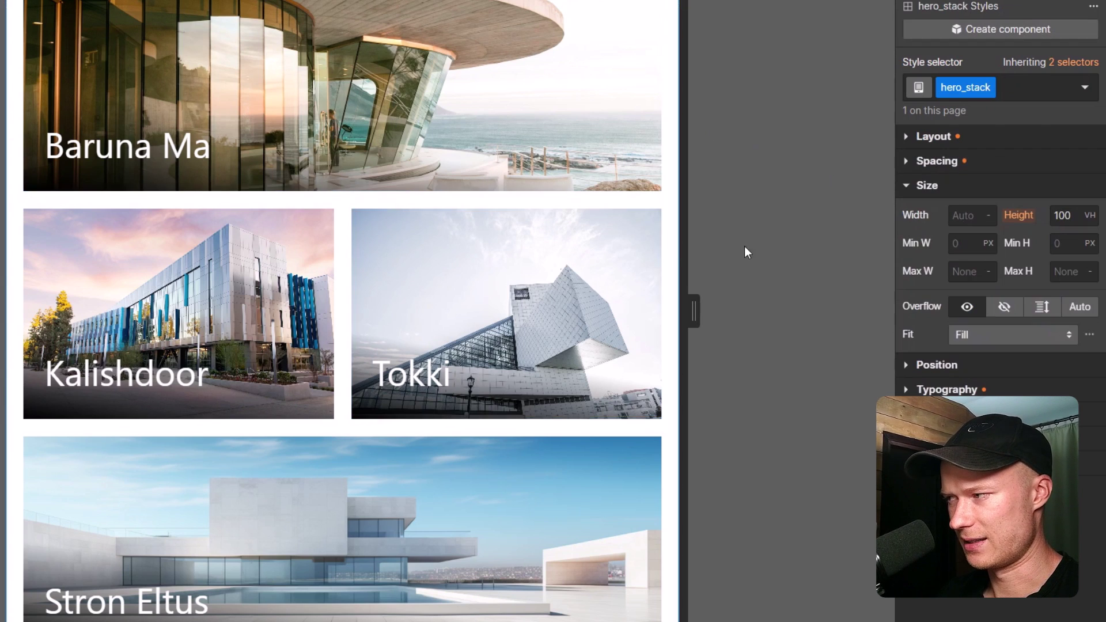
click(945, 138)
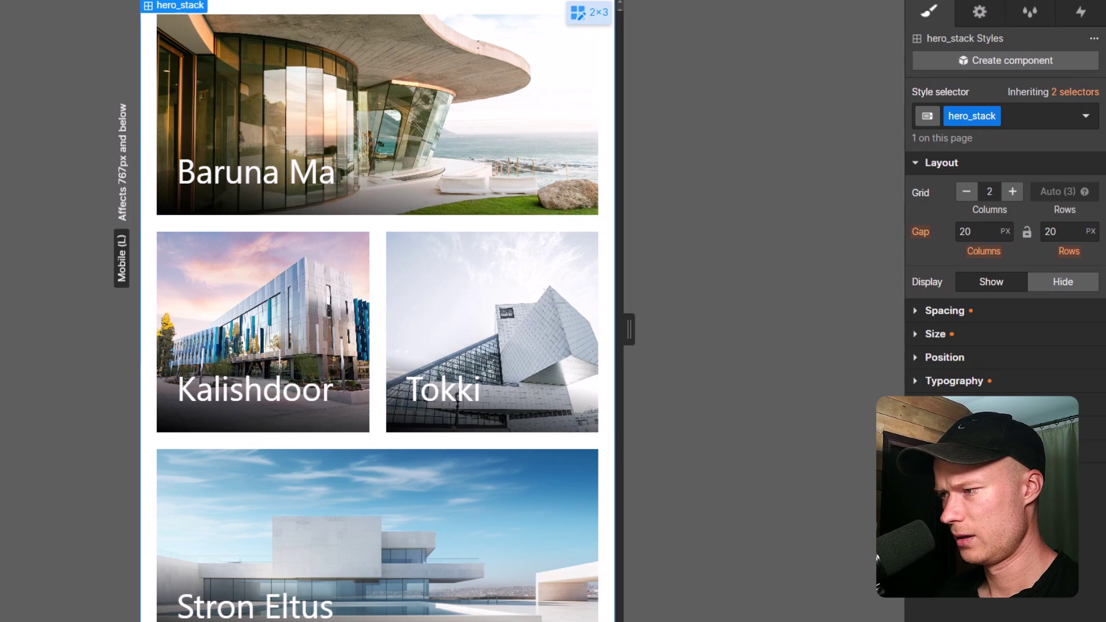
key(shift+4)
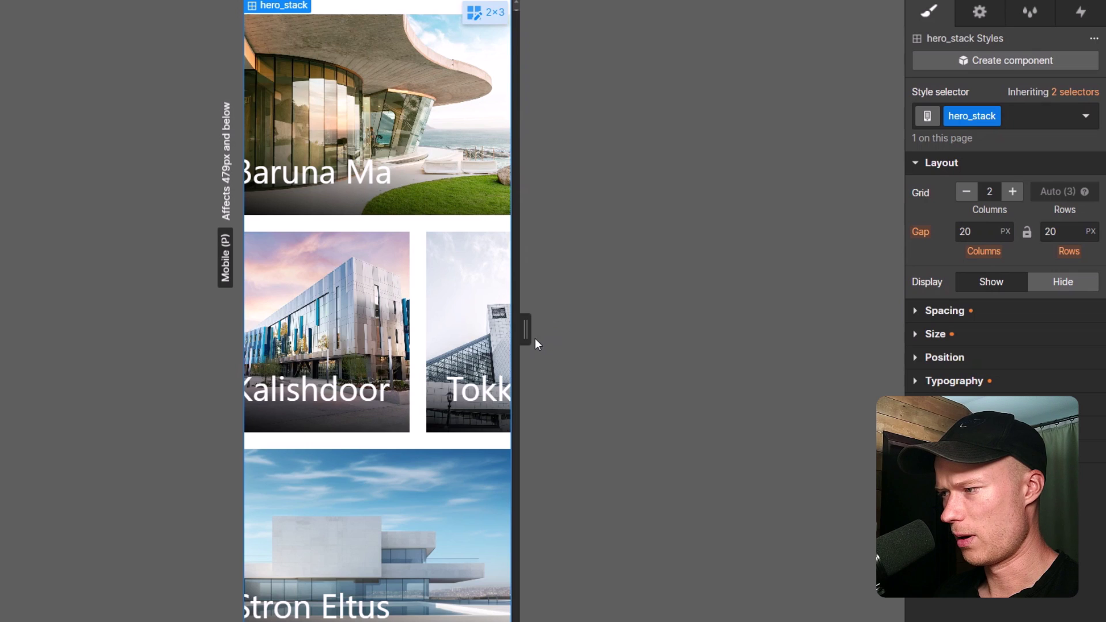
drag(526, 337, 556, 337)
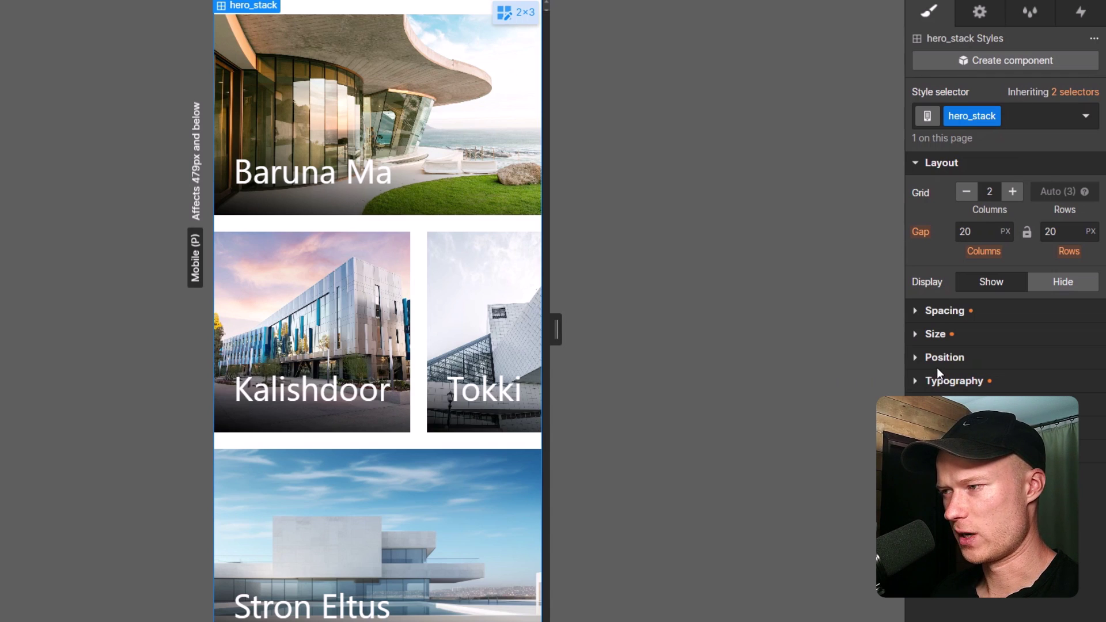
click(965, 191)
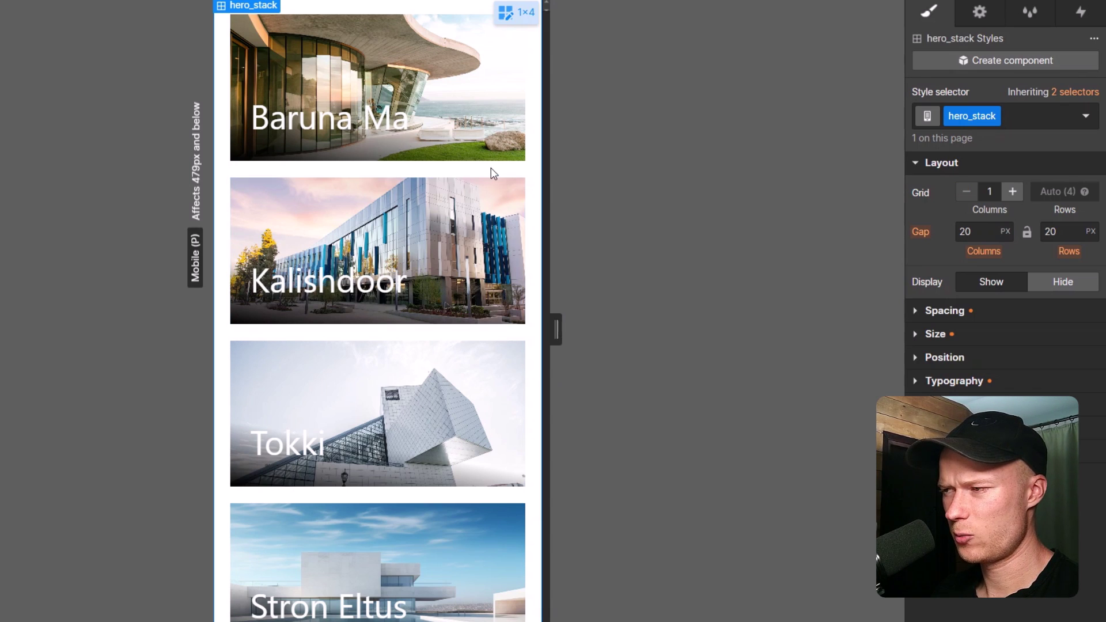
- Back at the desktop breakpoint, set hero_stack's column gap and row gap to 1 rem each
click(394, 3)
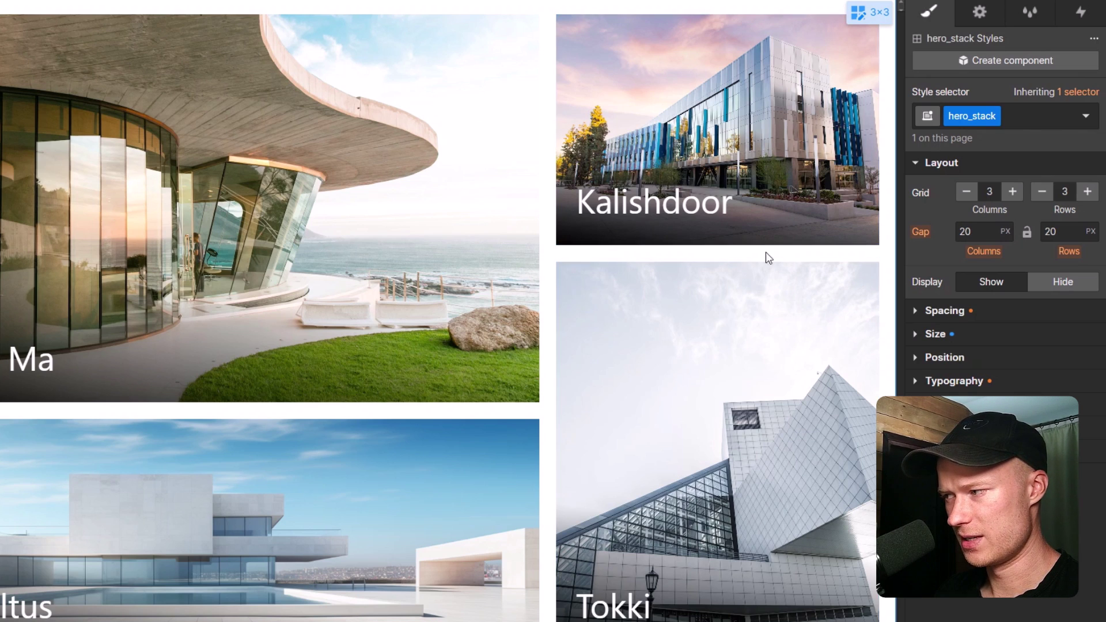
click(976, 231)
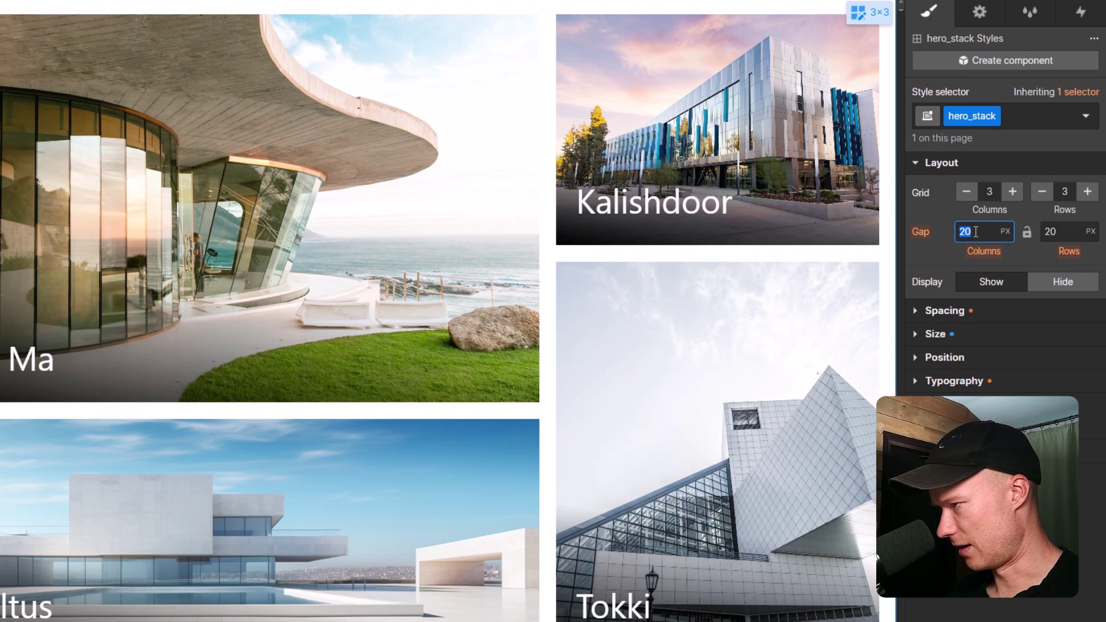
text(1rem)
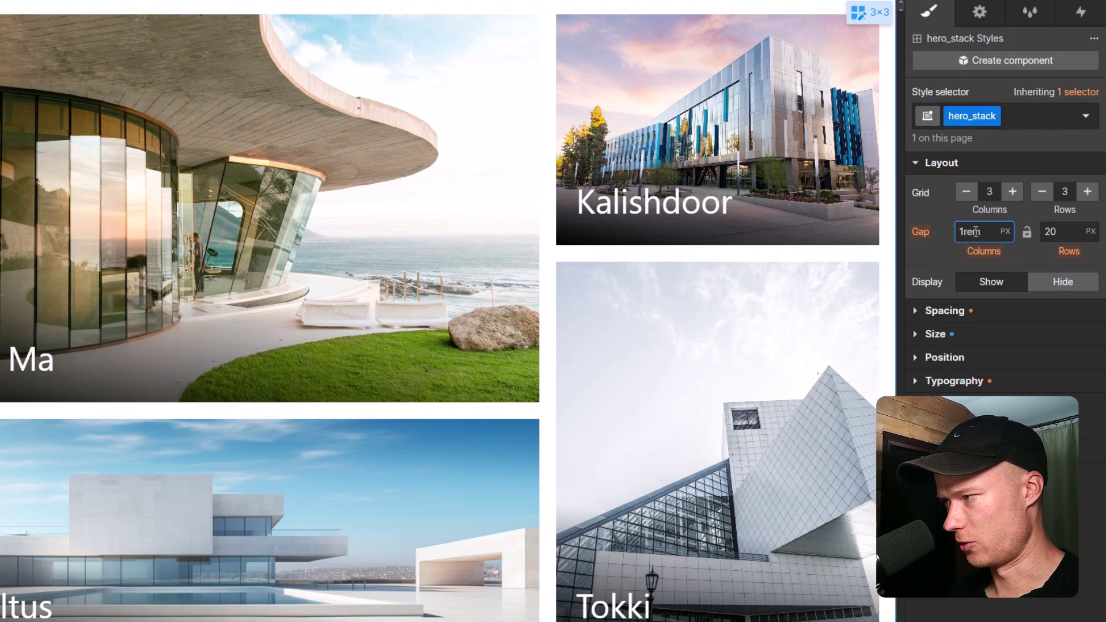
key(Return)
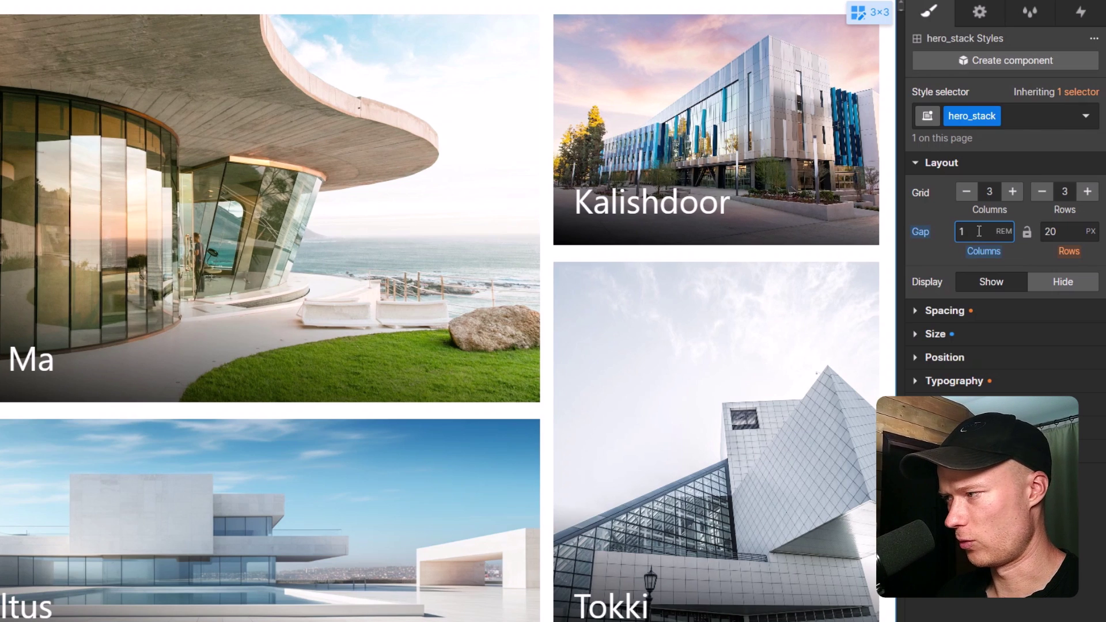
click(1050, 232)
text(1rem)
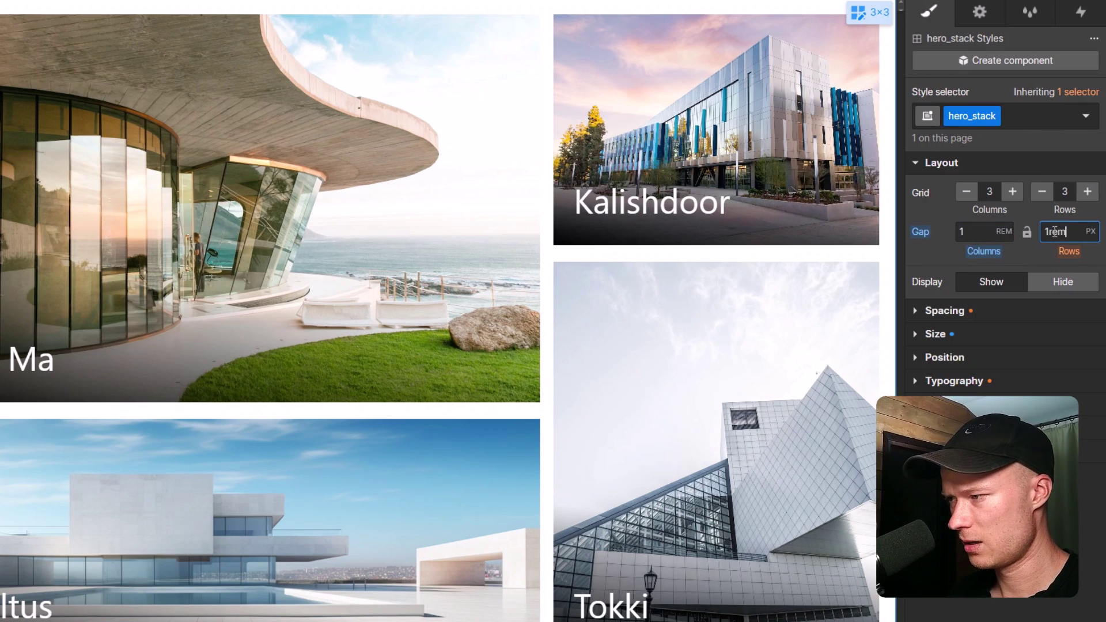
key(Return)
- Try a column gap of 0 on hero_stack, and set it back to 1 rem
click(968, 231)
text(0)
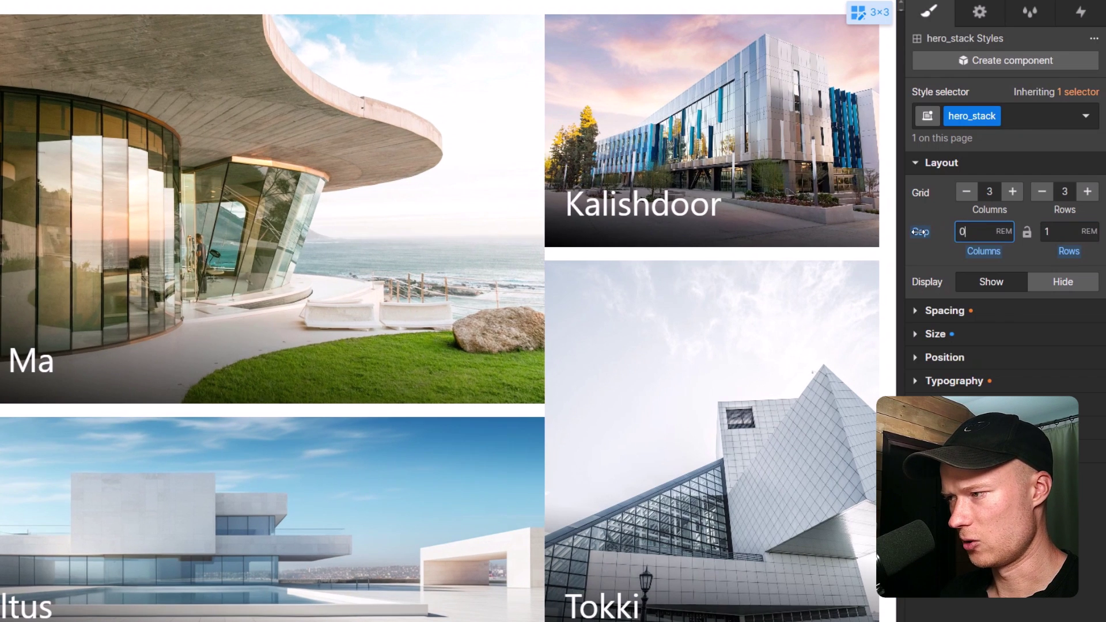
mouse_move(929, 232)
mouse_down()
mouse_move(1082, 219)
mouse_move(783, 237)
mouse_move(926, 231)
mouse_up()
double_click(965, 231)
text(1)
key(Return)
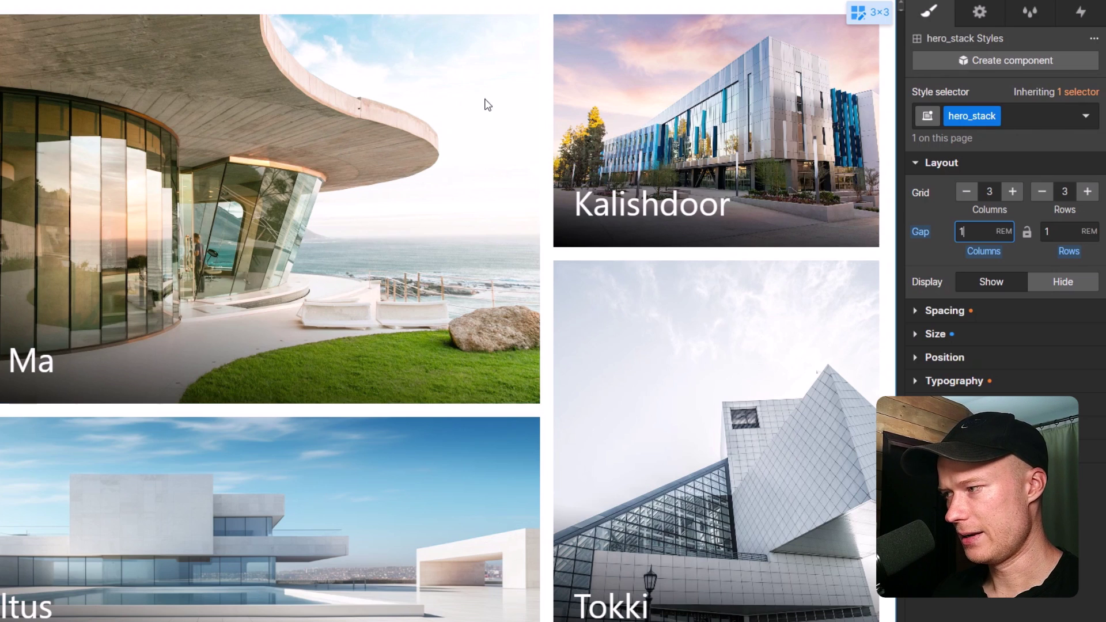
- Set hero_stack's padding to 0 on all four sides at the desktop breakpoint
click(947, 314)
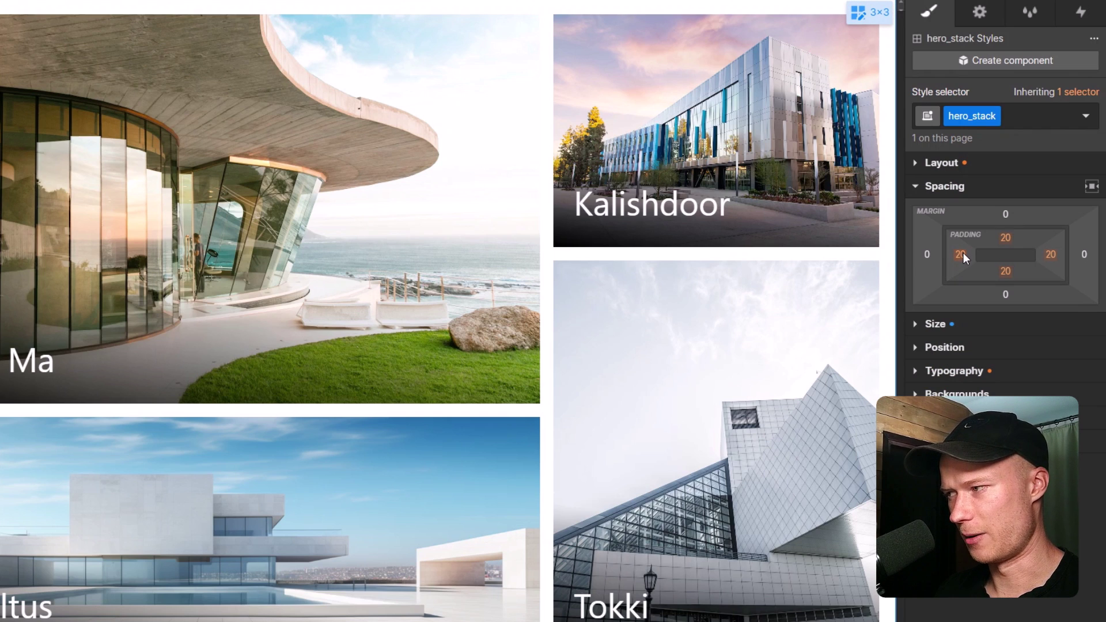
click(961, 254)
text(0)
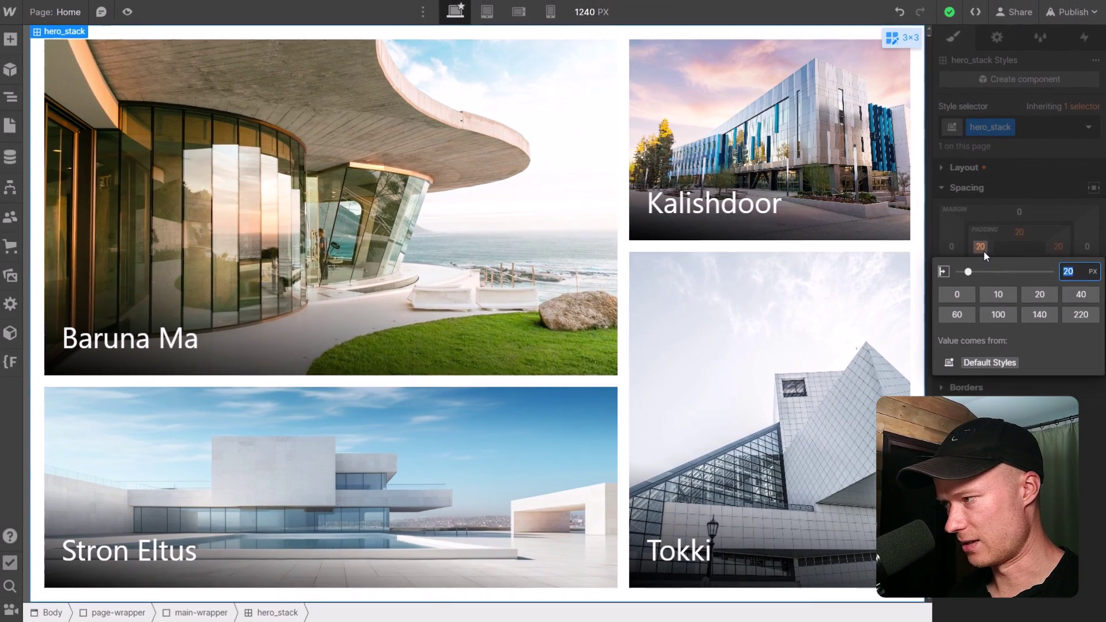
key(Return)
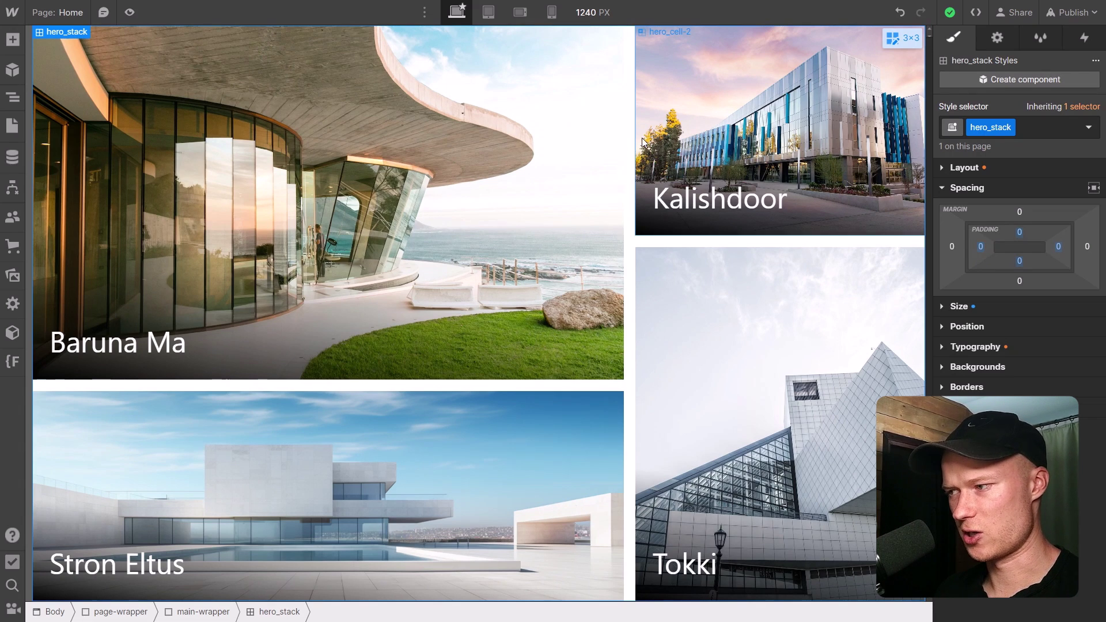
- Set hero_stack's padding to 1 rem on all four sides at the desktop breakpoint
click(984, 243)
text(1rem)
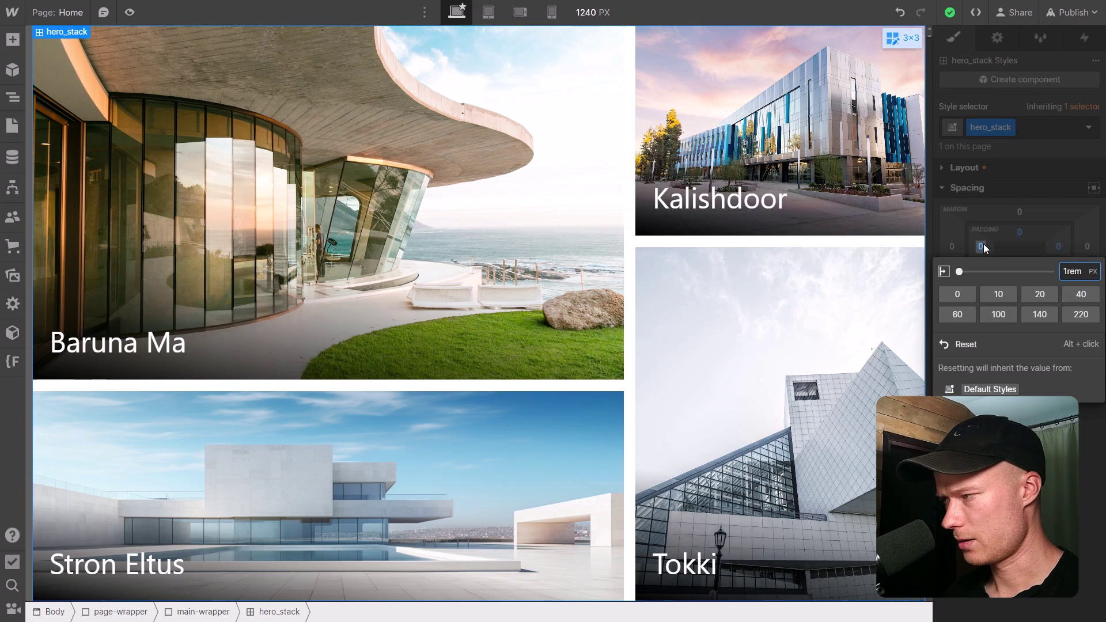
key(Return)
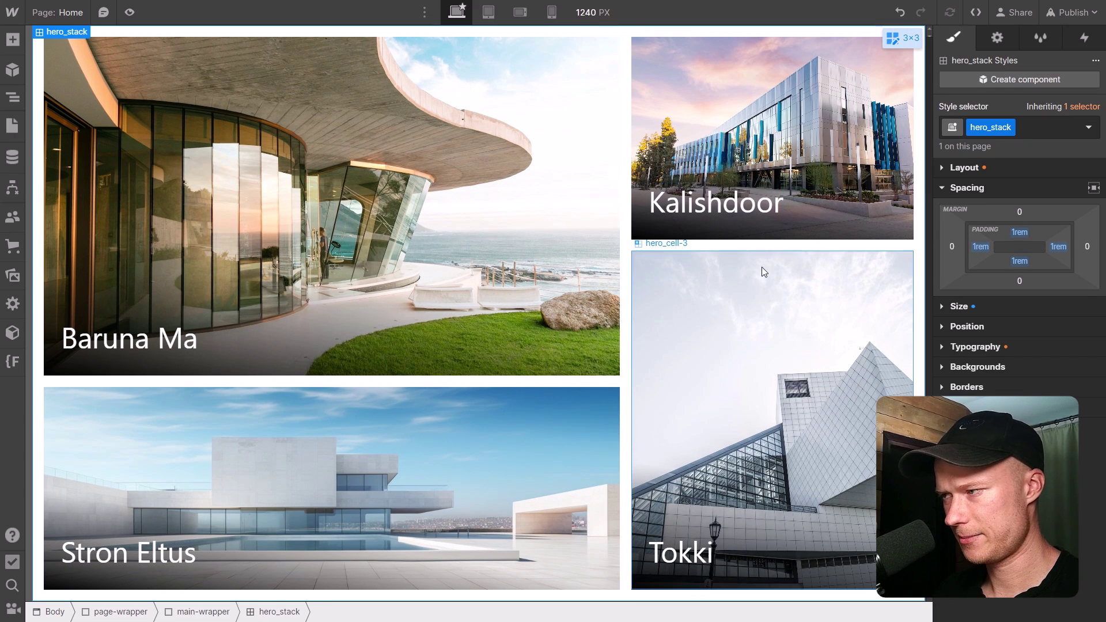
- At the mobile landscape breakpoint, set hero_stack's padding to 0.5 rem on all four sides
click(489, 12)
click(526, 14)
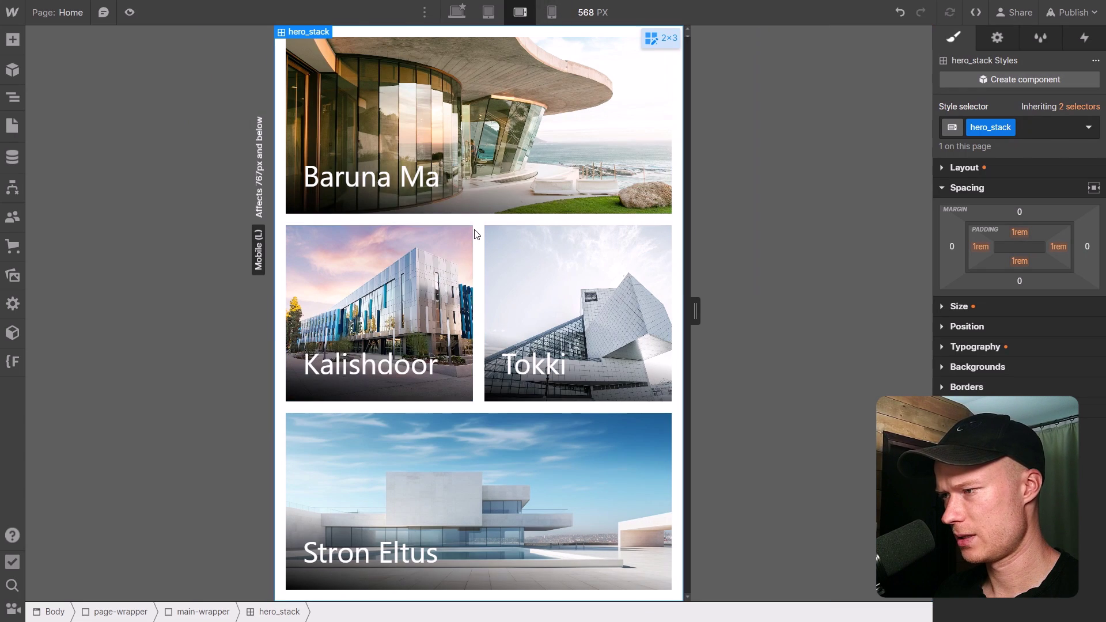
click(979, 248)
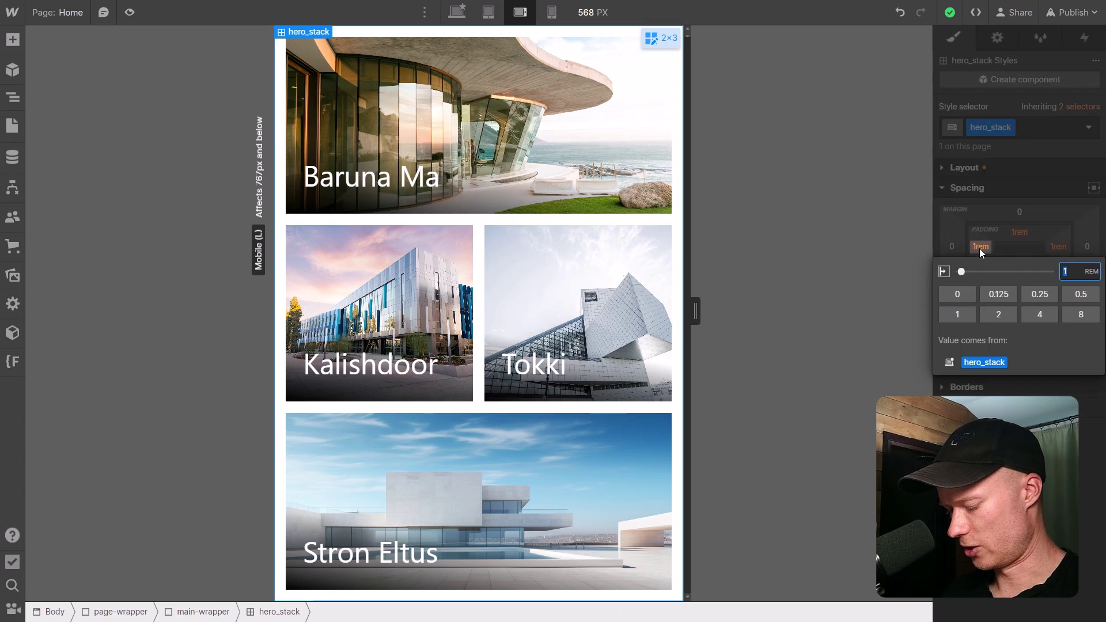
text(0.5)
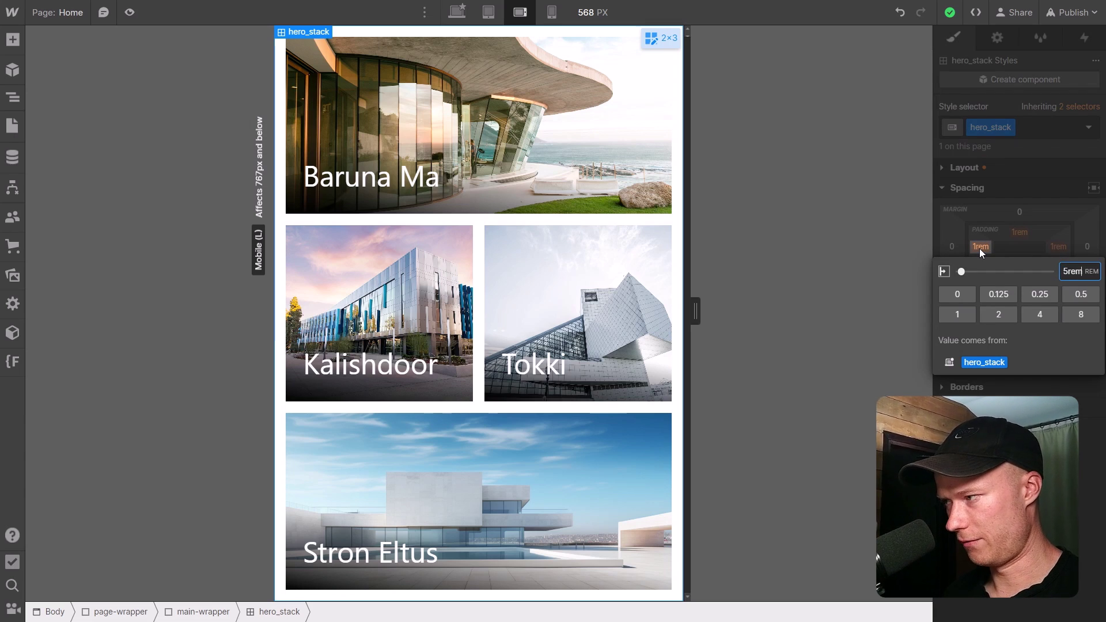
key(shift+Return)
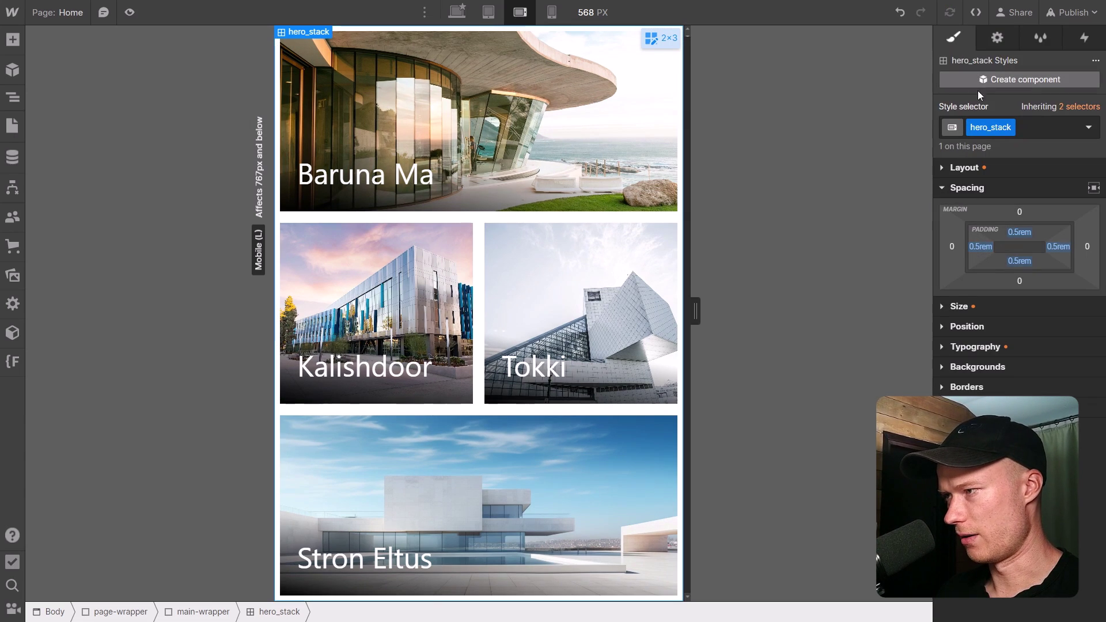
- Set hero_stack's column gap and row gap to 0.5 rem at mobile landscape, and switch to the mobile portrait breakpoint
click(963, 167)
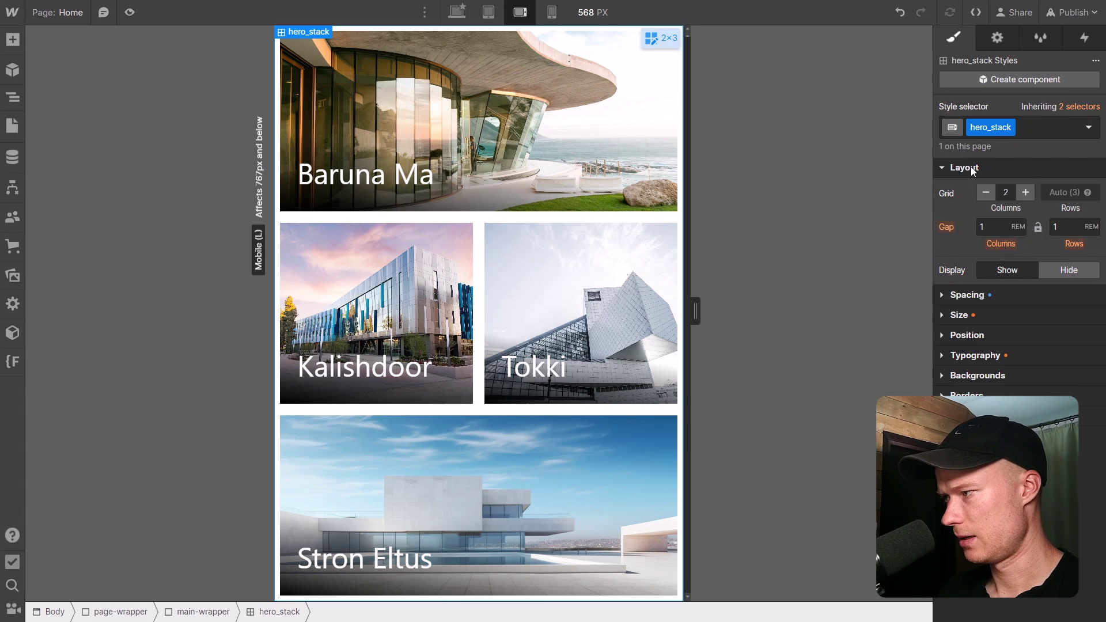
click(993, 225)
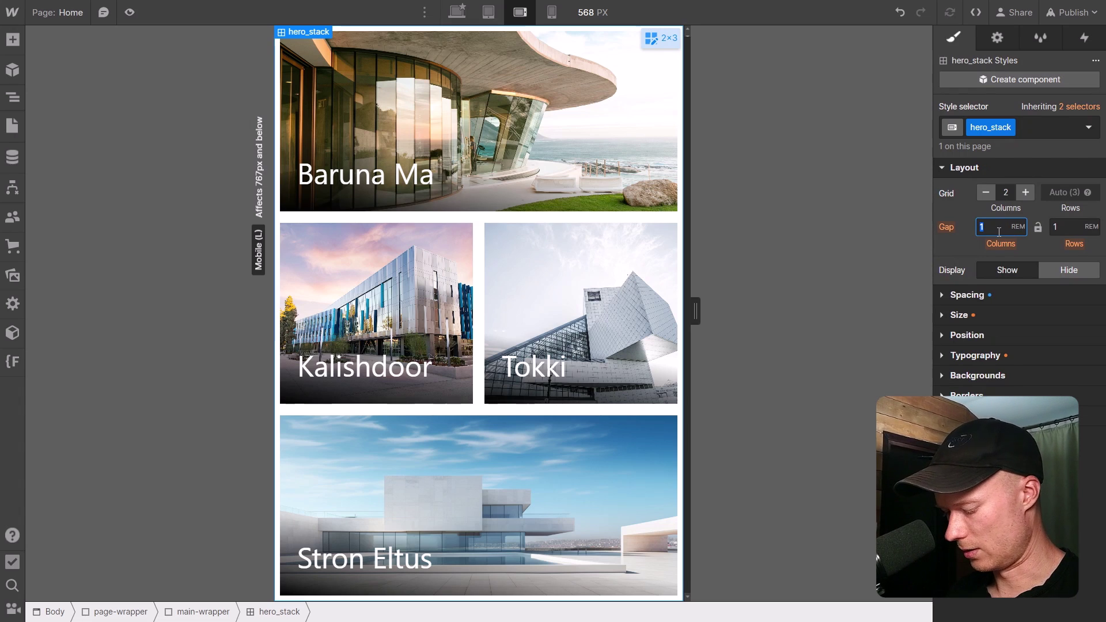
text(0.5)
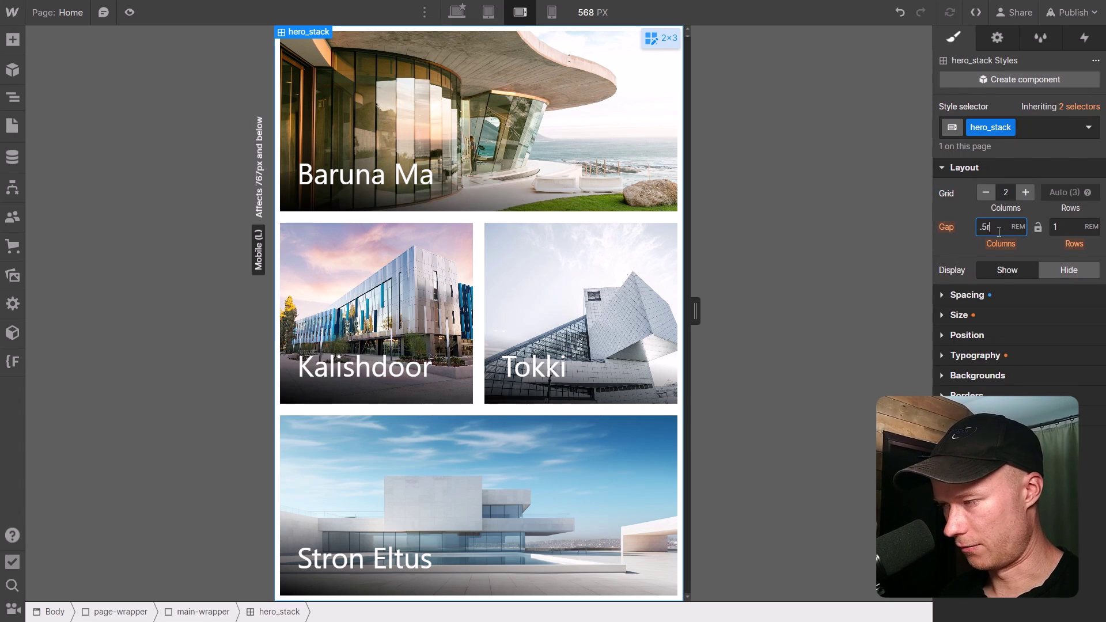
key(Tab)
text(0.5)
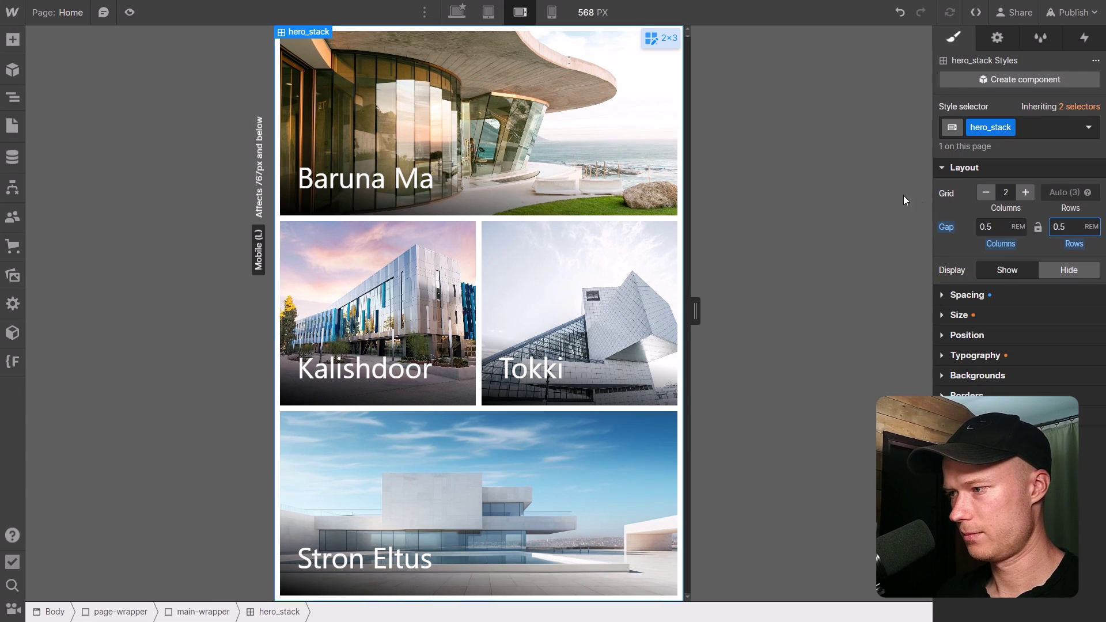
click(552, 13)
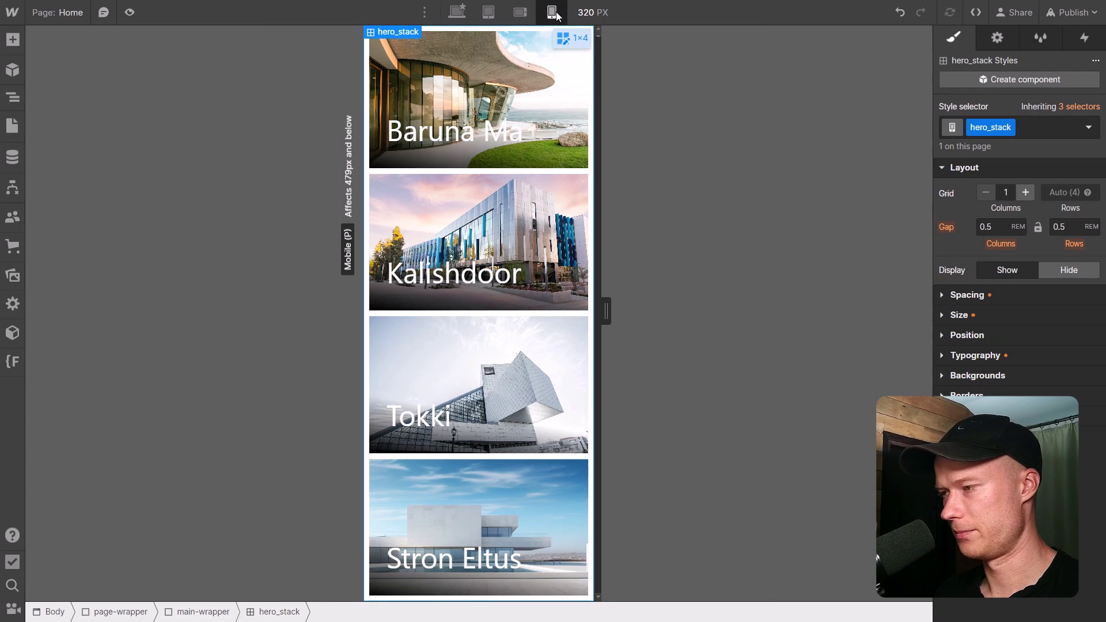